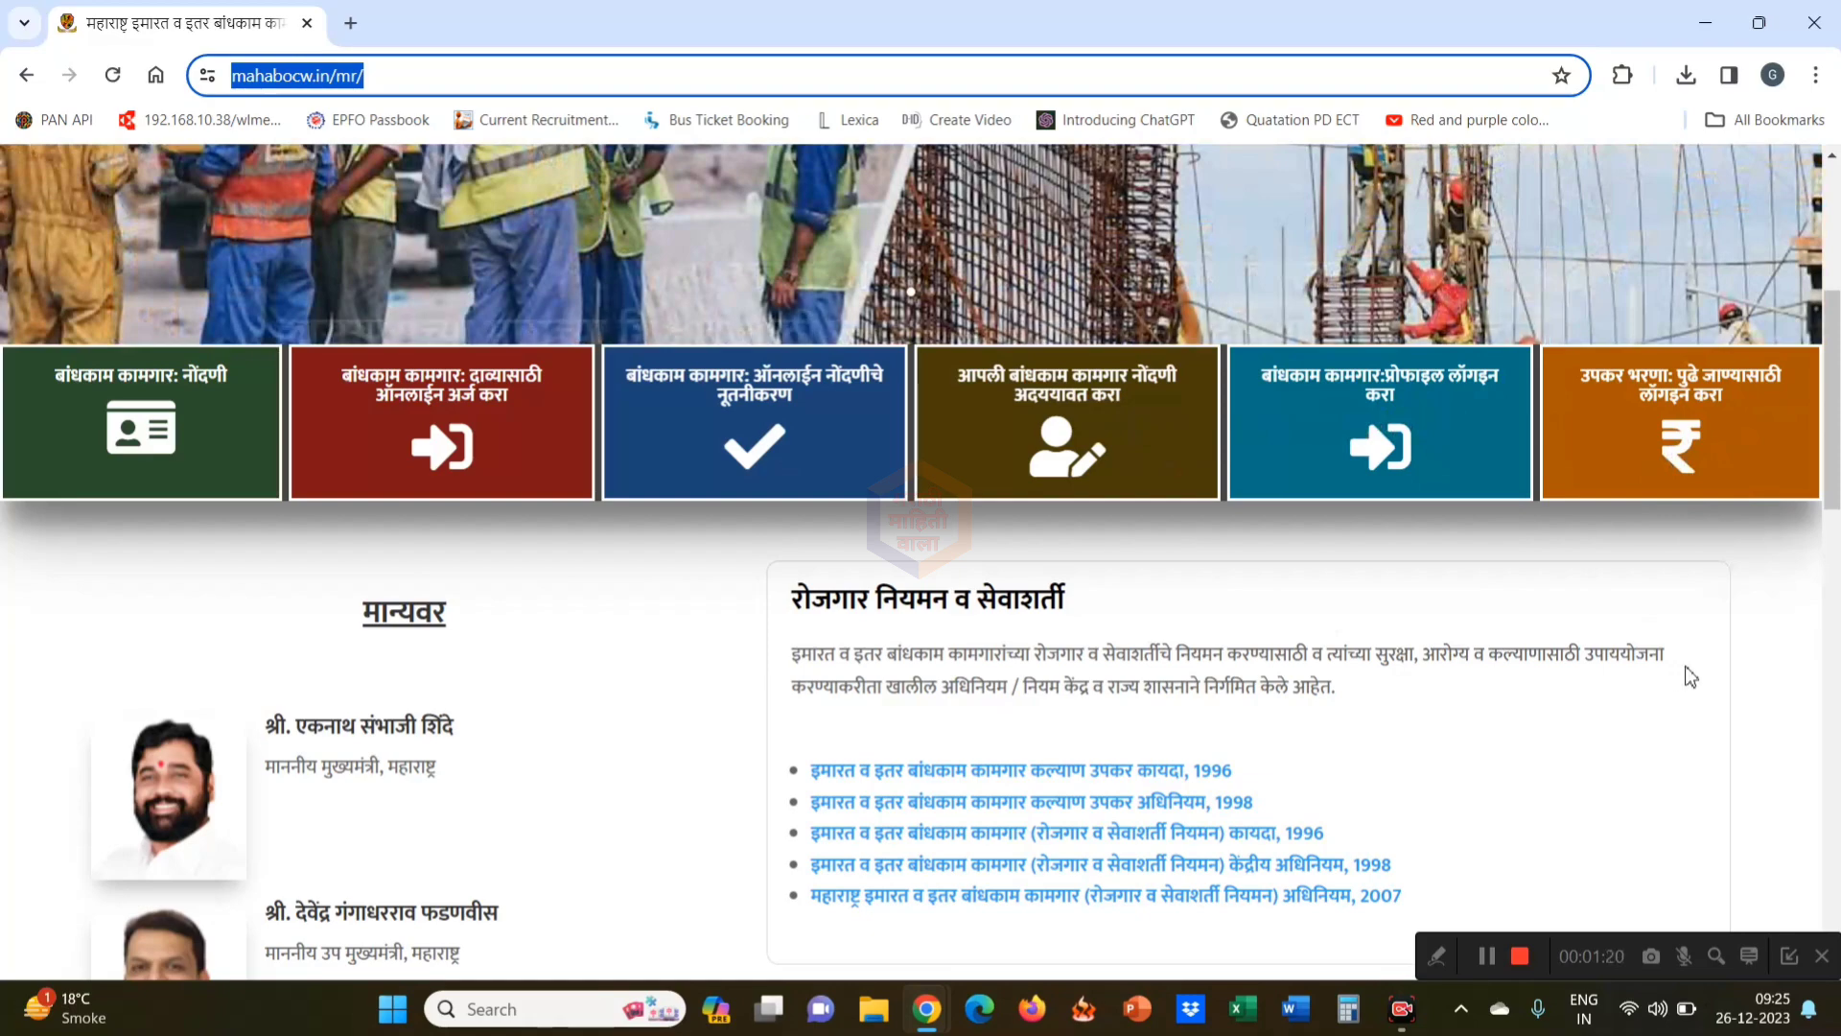
Expand the बांधकाम कामगार नोंदणी section on the home page and review the eligibility criteria, required documents and fees
scroll(1686, 665, down, 4)
scroll(1684, 666, up, 3)
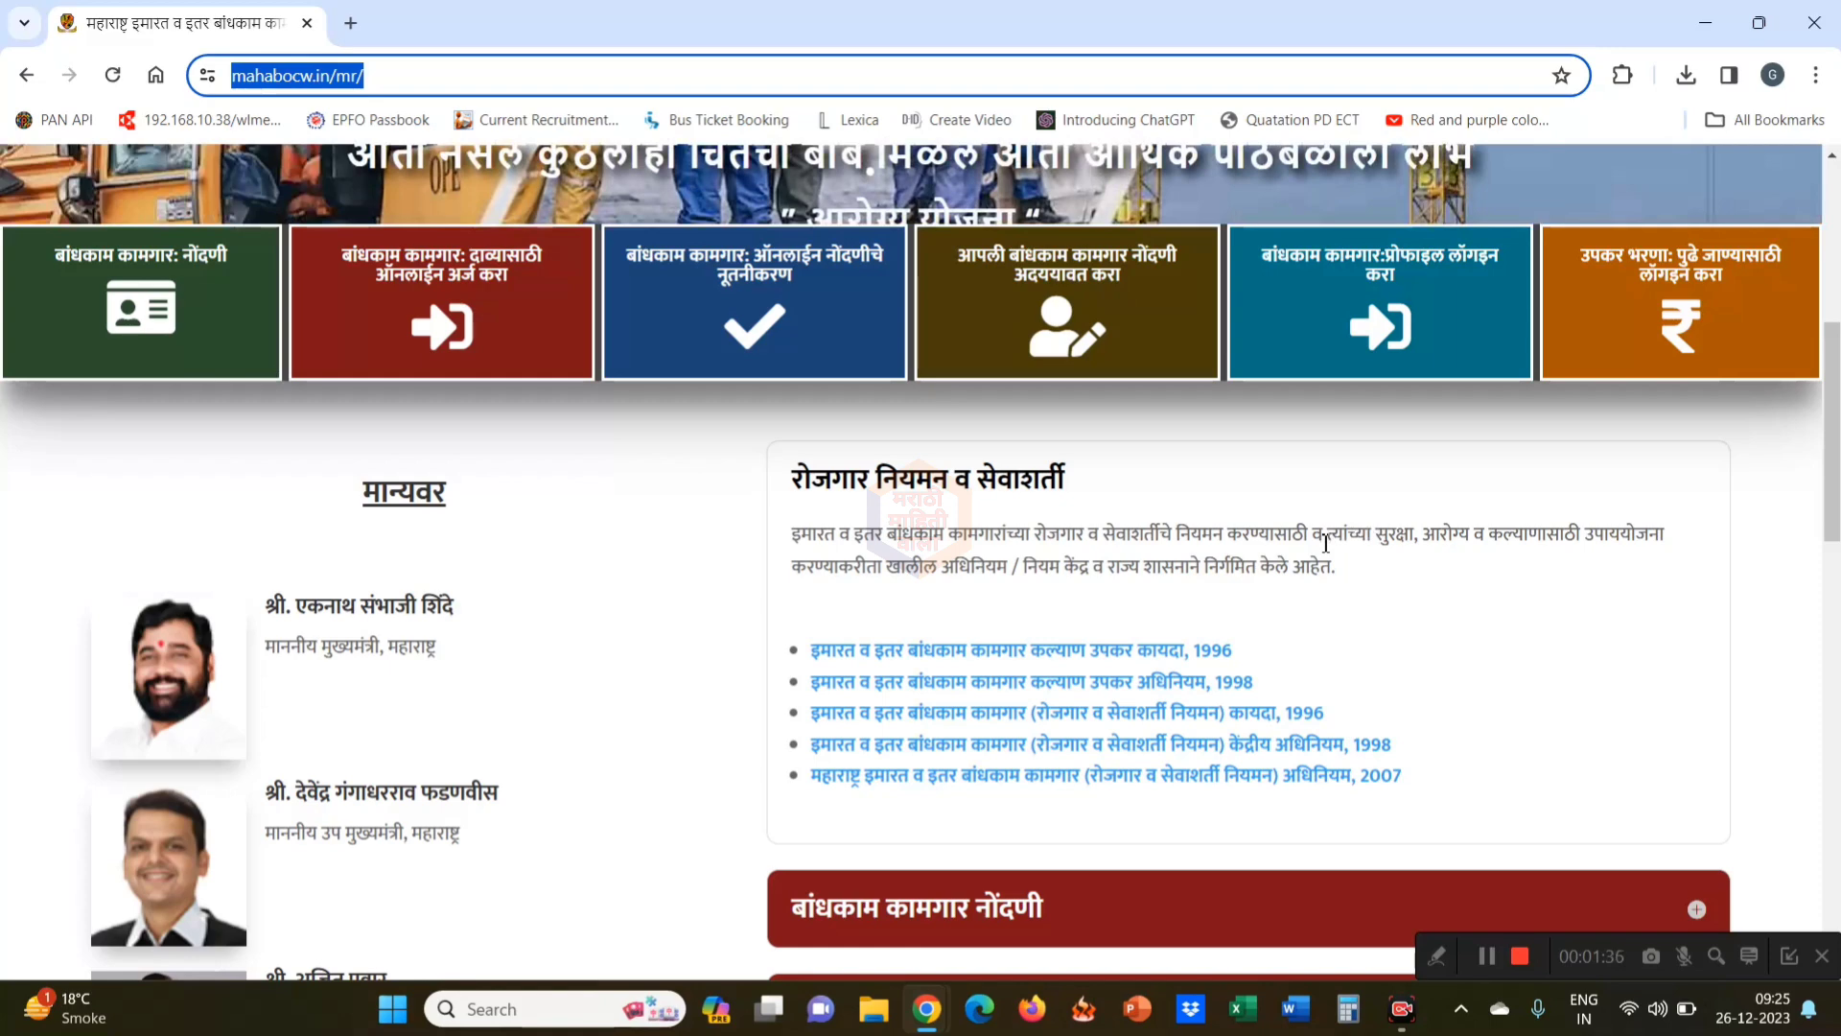
scroll(1326, 543, down, 3)
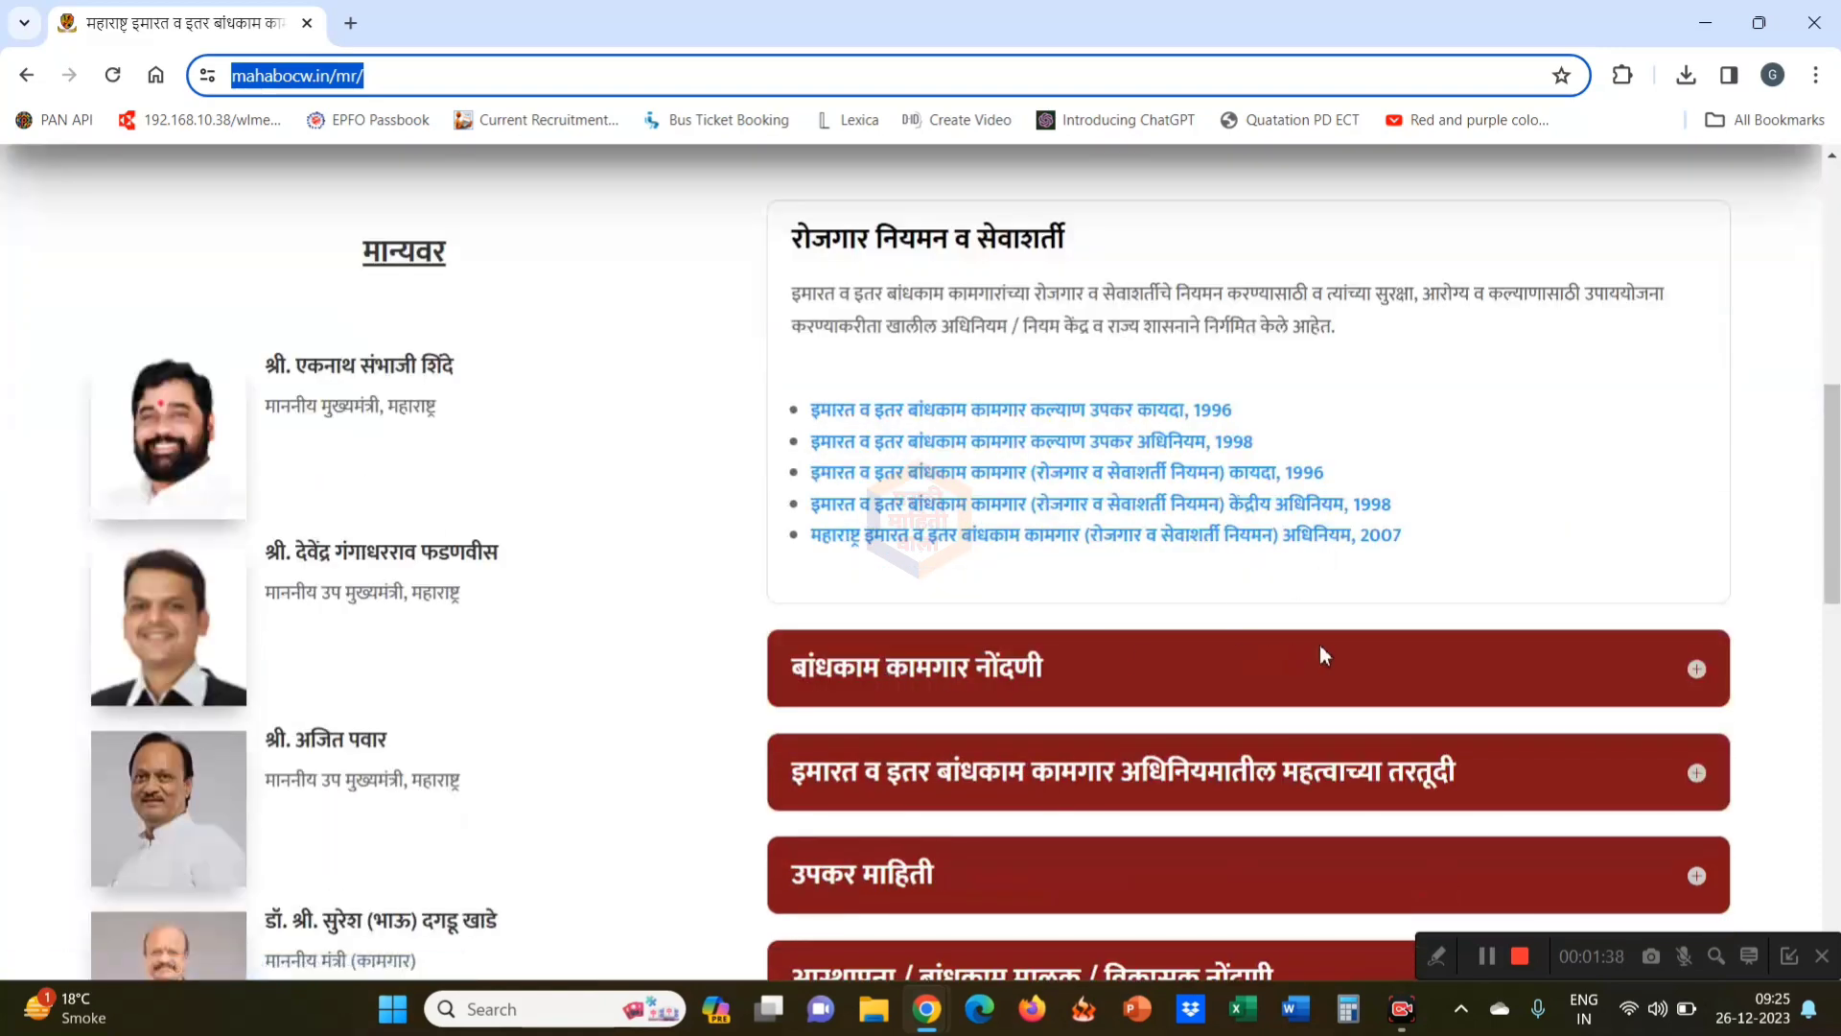
click(1690, 666)
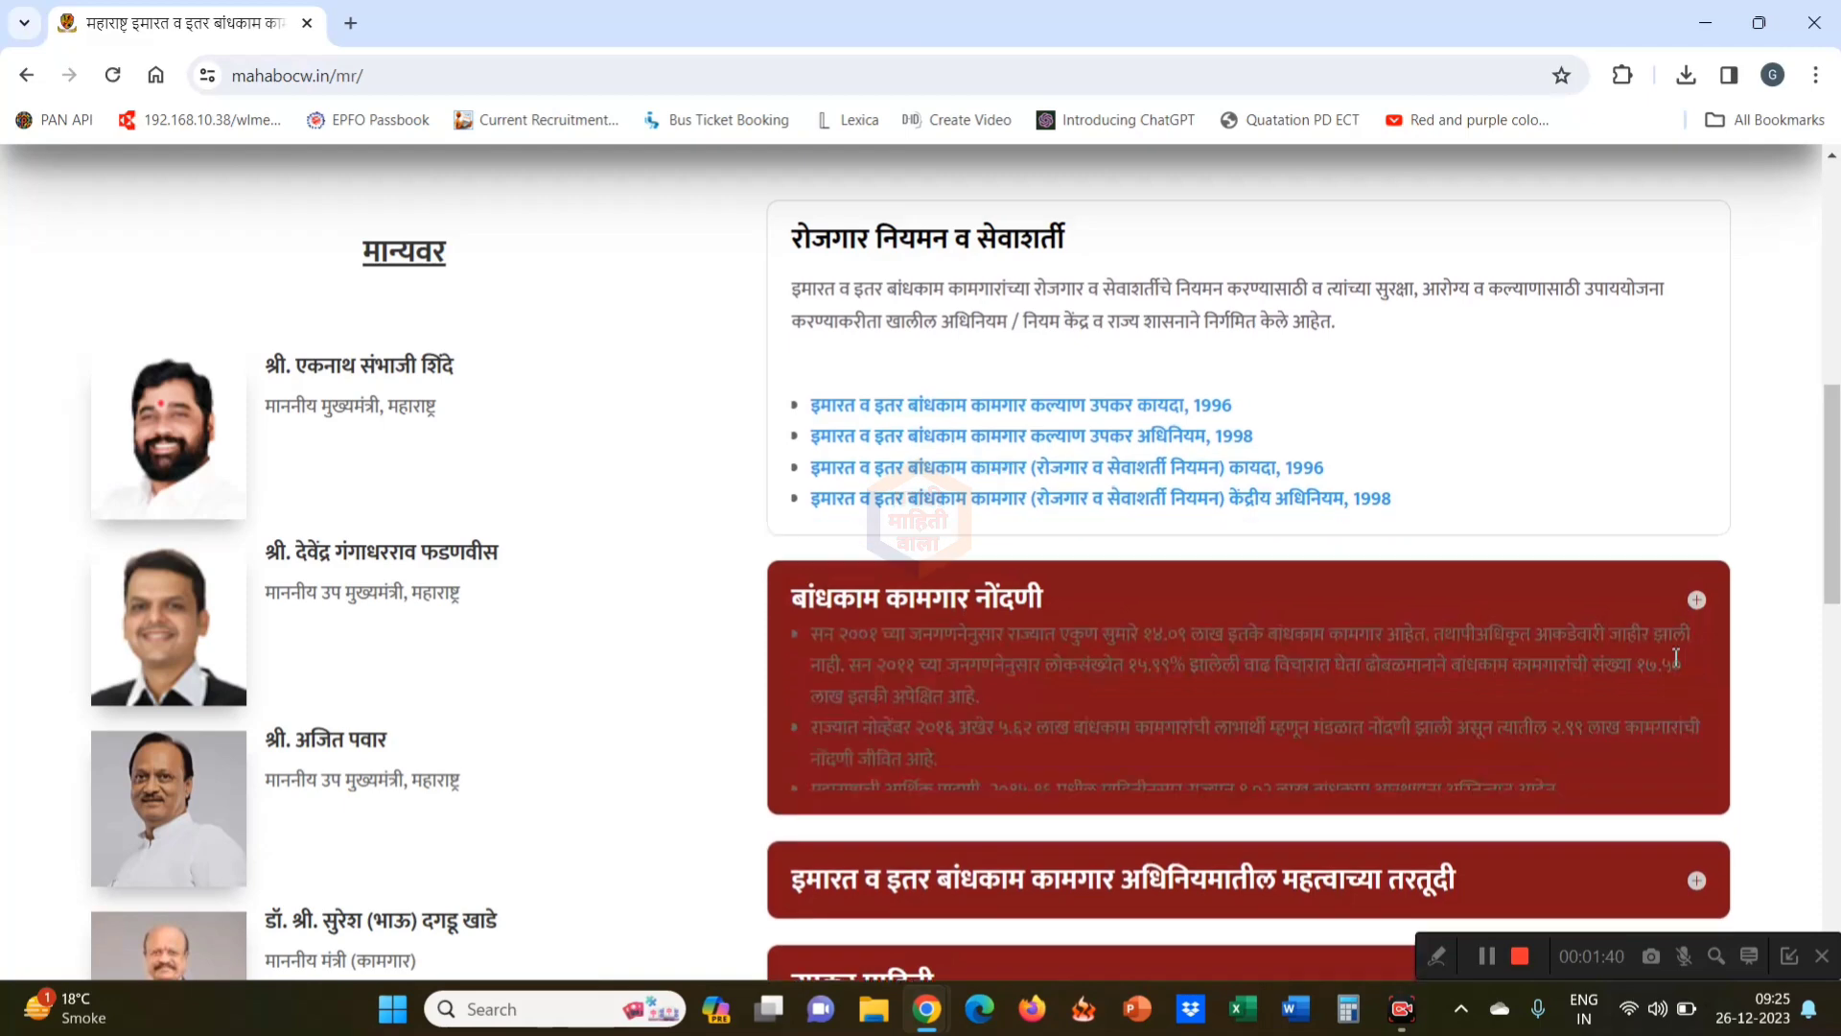
scroll(1697, 602, down, 3)
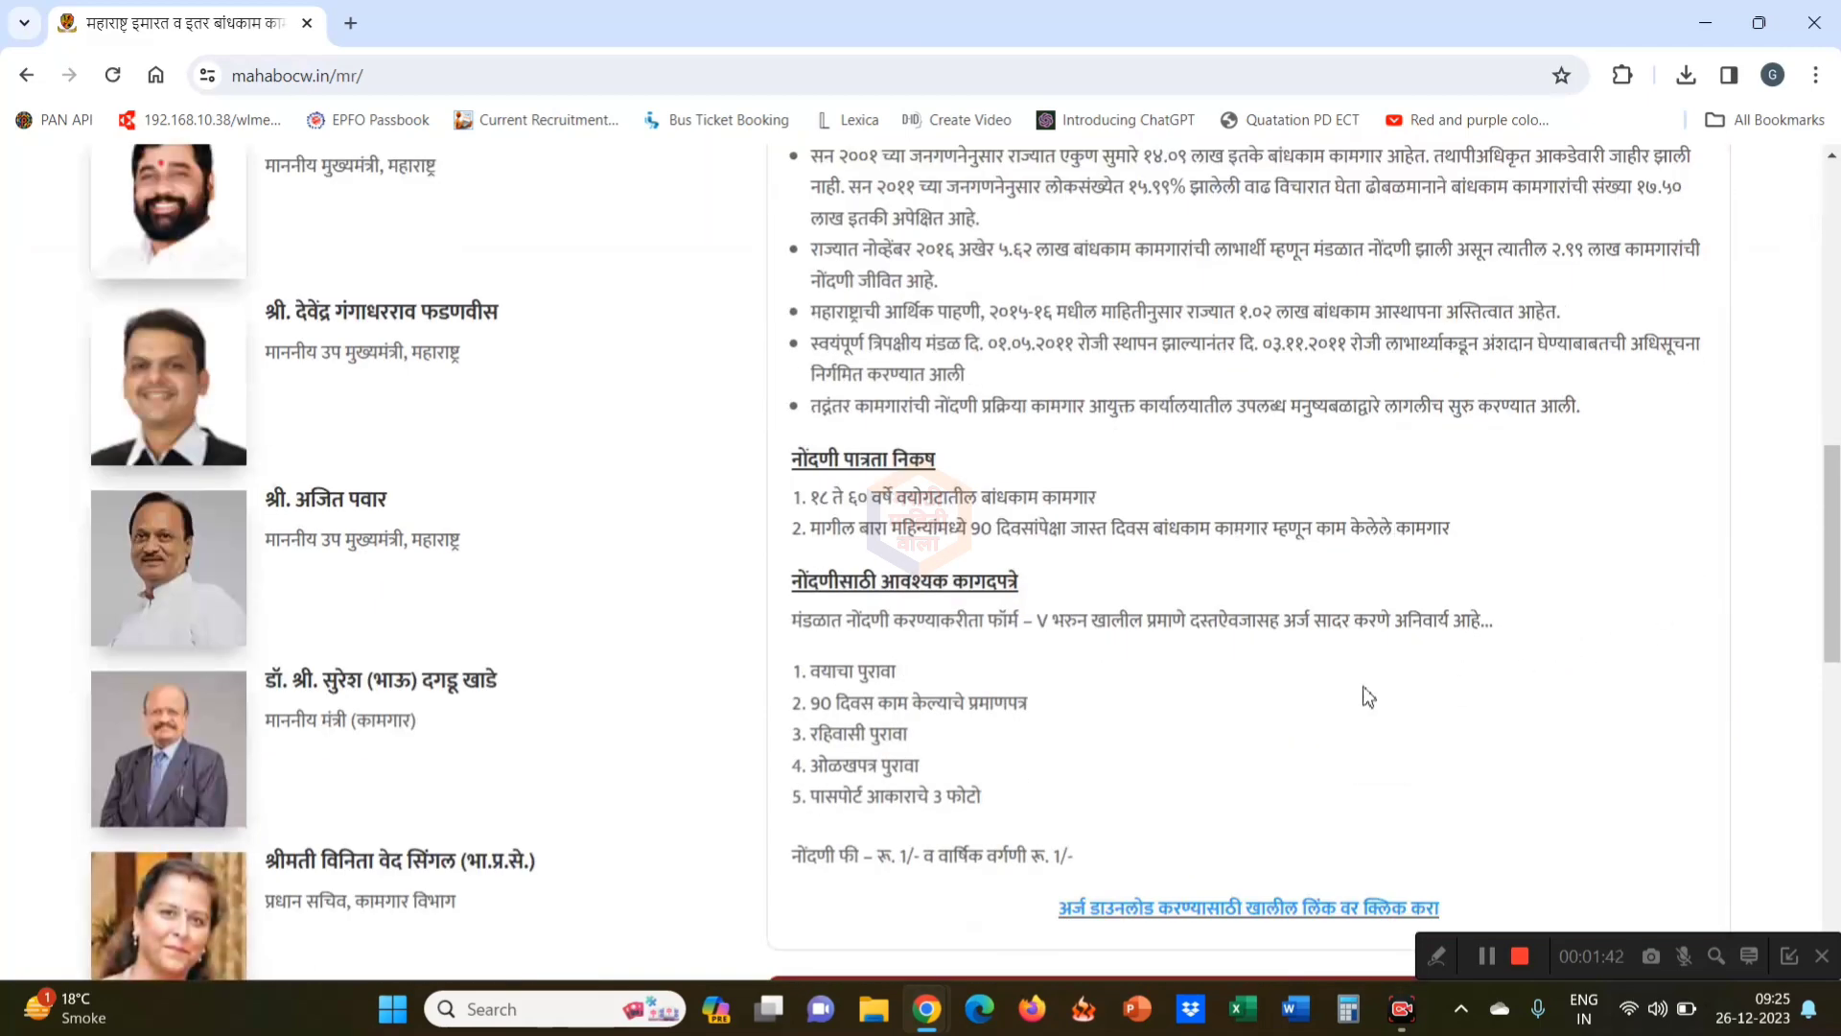
scroll(1325, 449, up, 2)
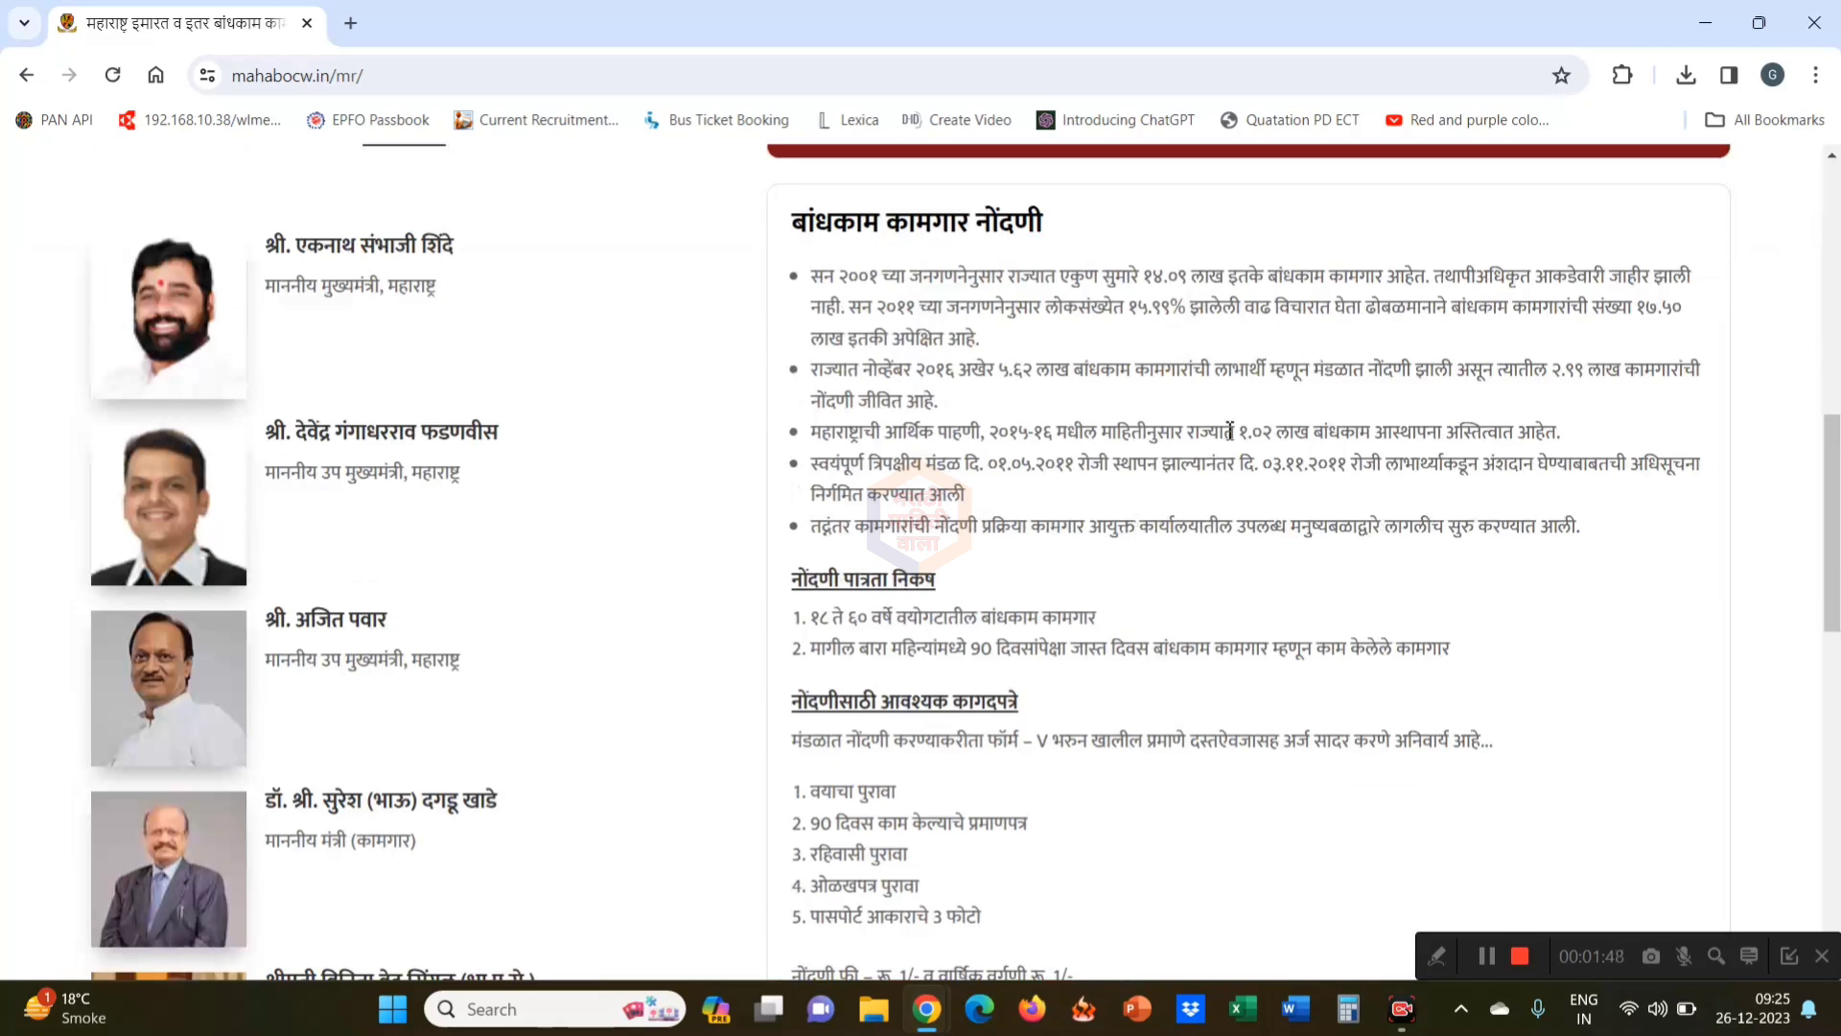
scroll(1331, 506, down, 1)
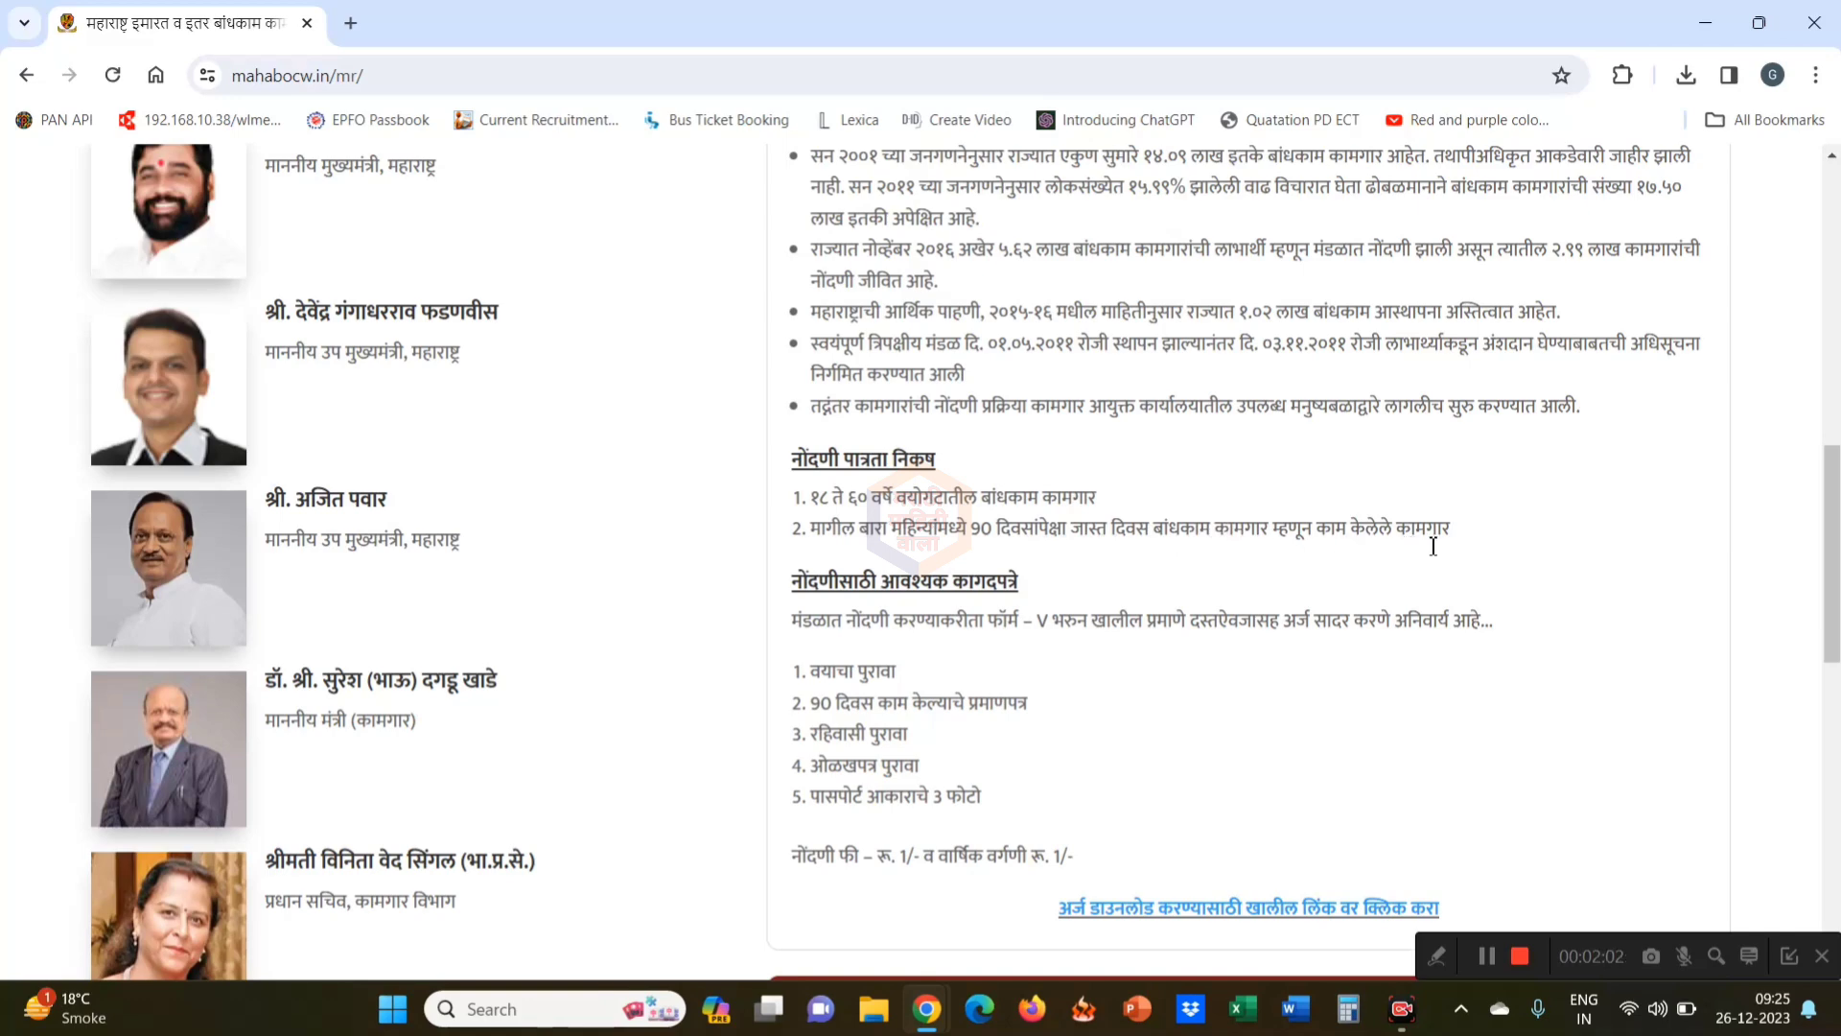
scroll(1512, 547, down, 2)
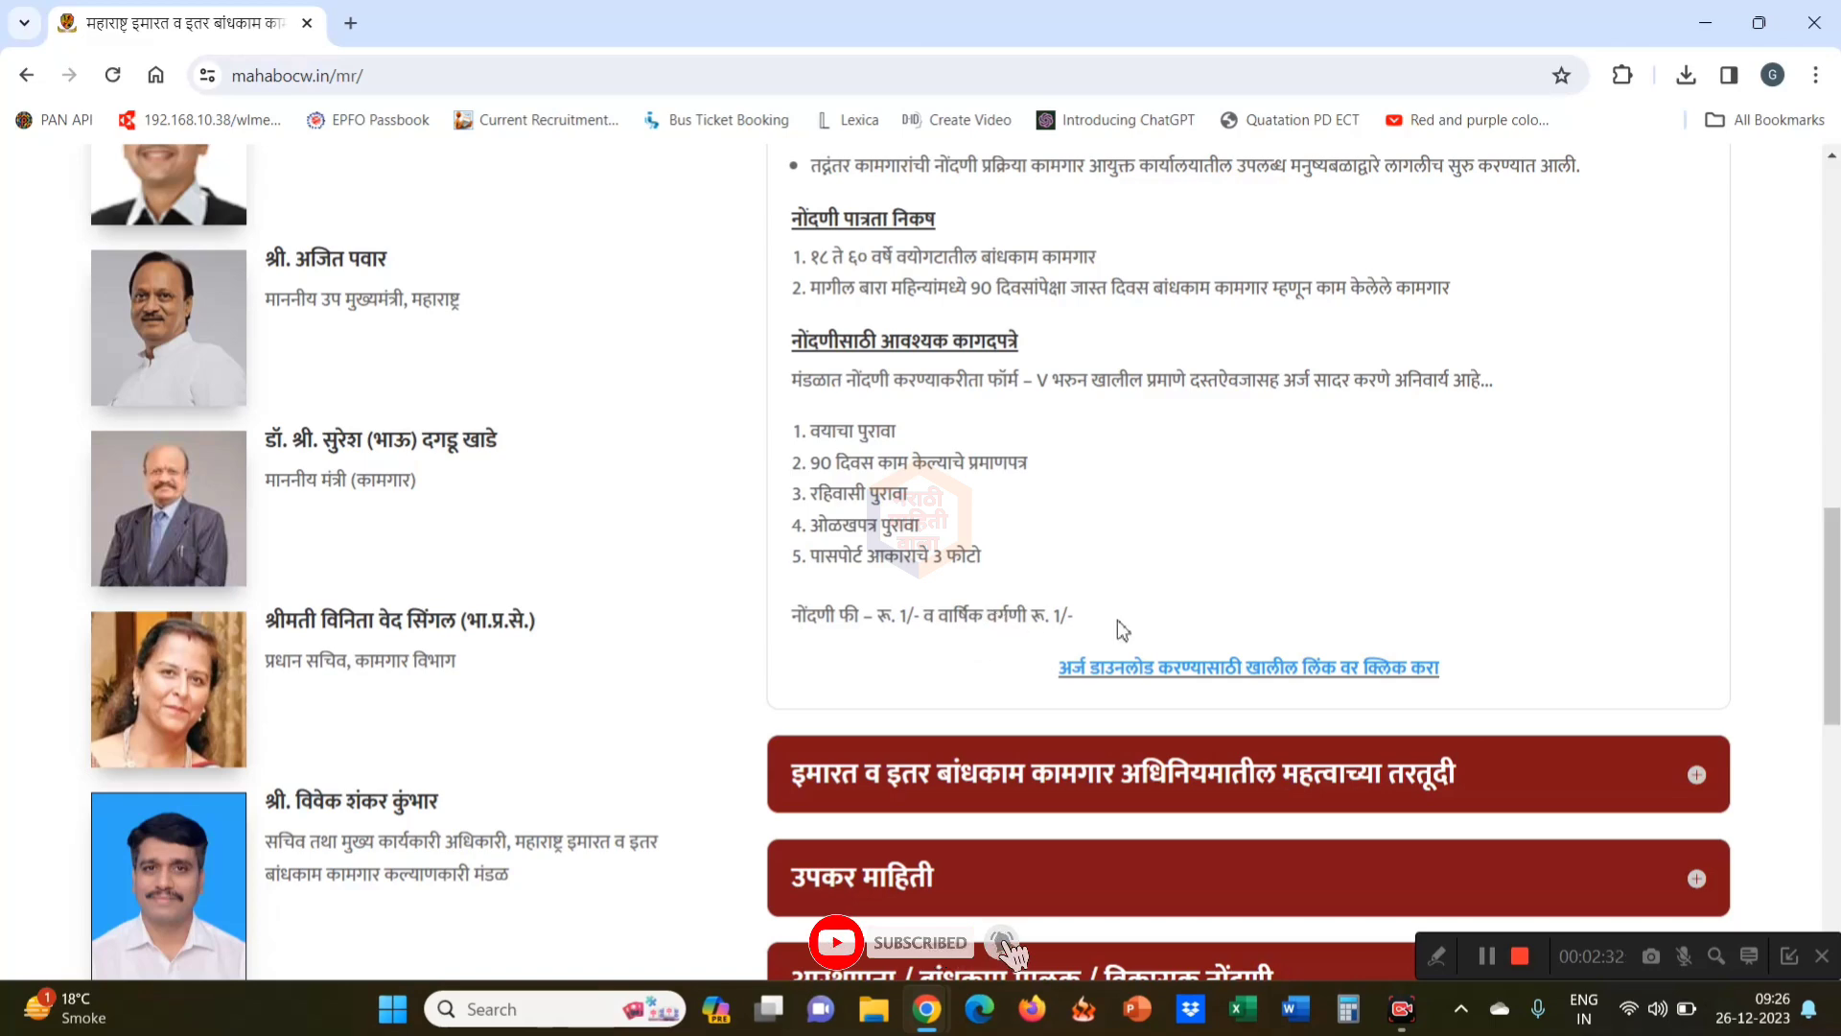
Expand the sections on important provisions of the construction workers' act and उपकर माहिती, and look through their contents
click(1268, 629)
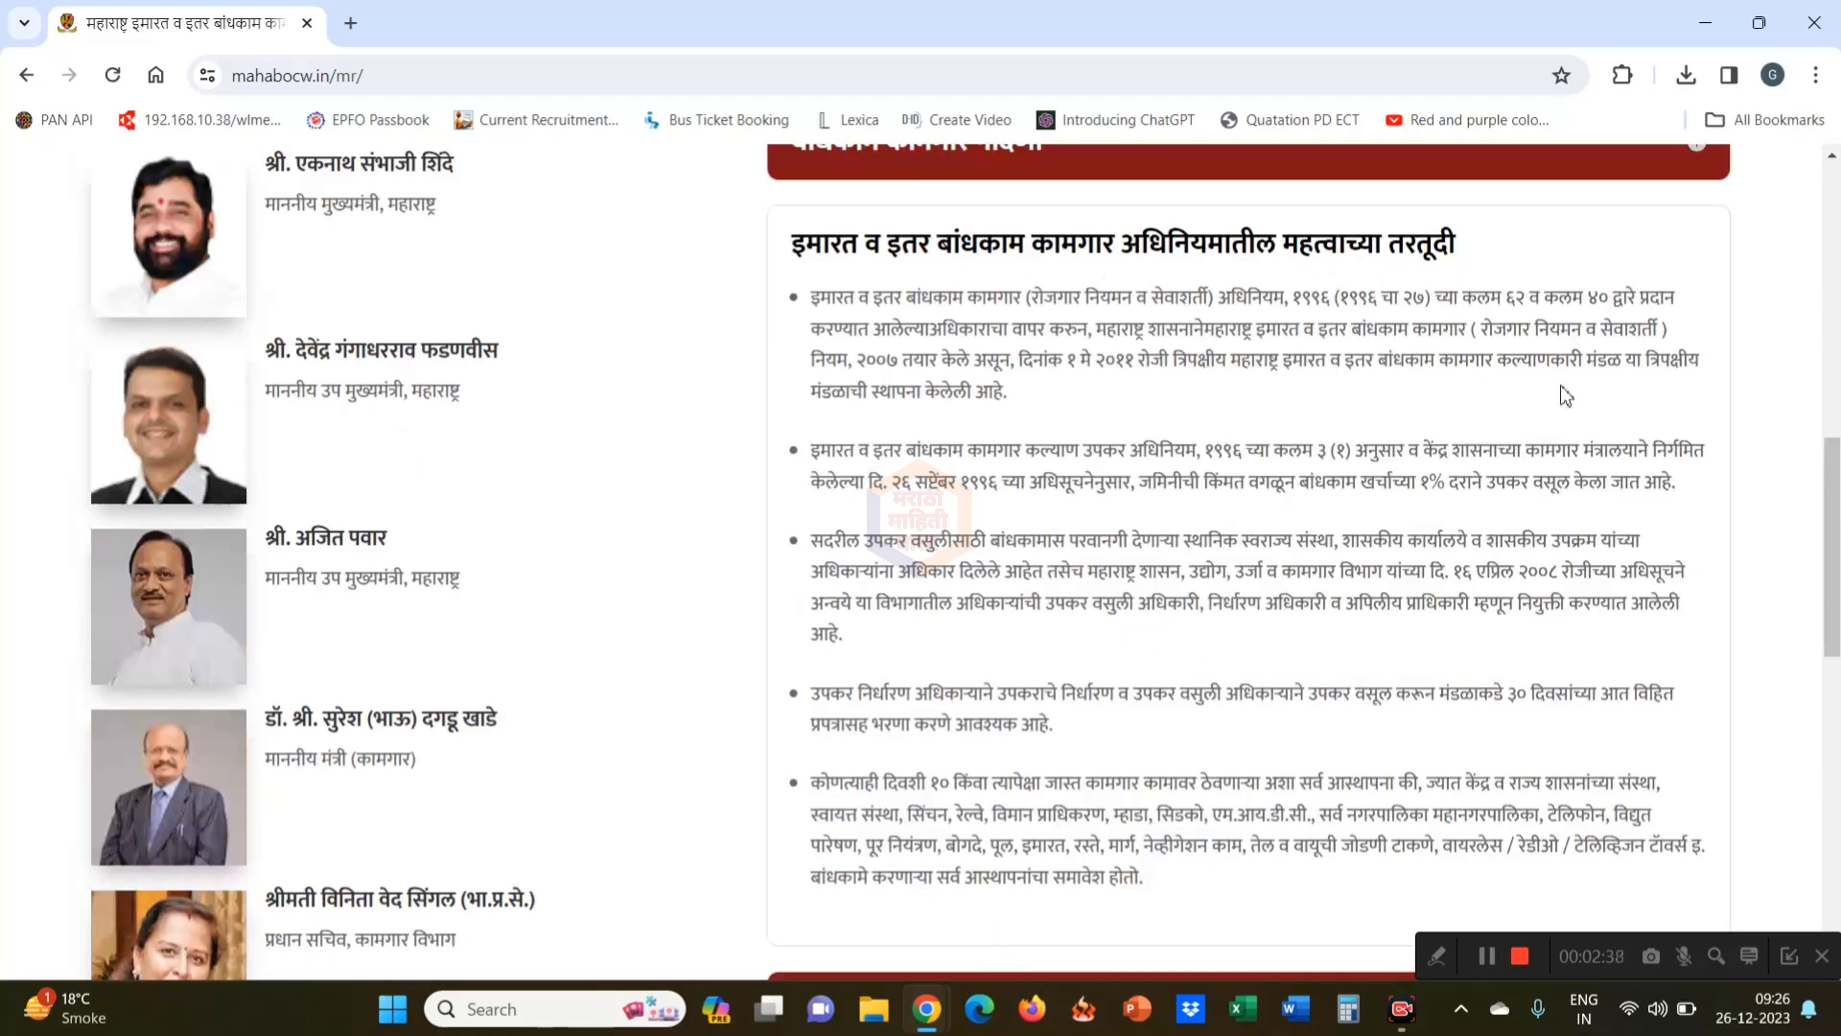
scroll(1243, 787, down, 5)
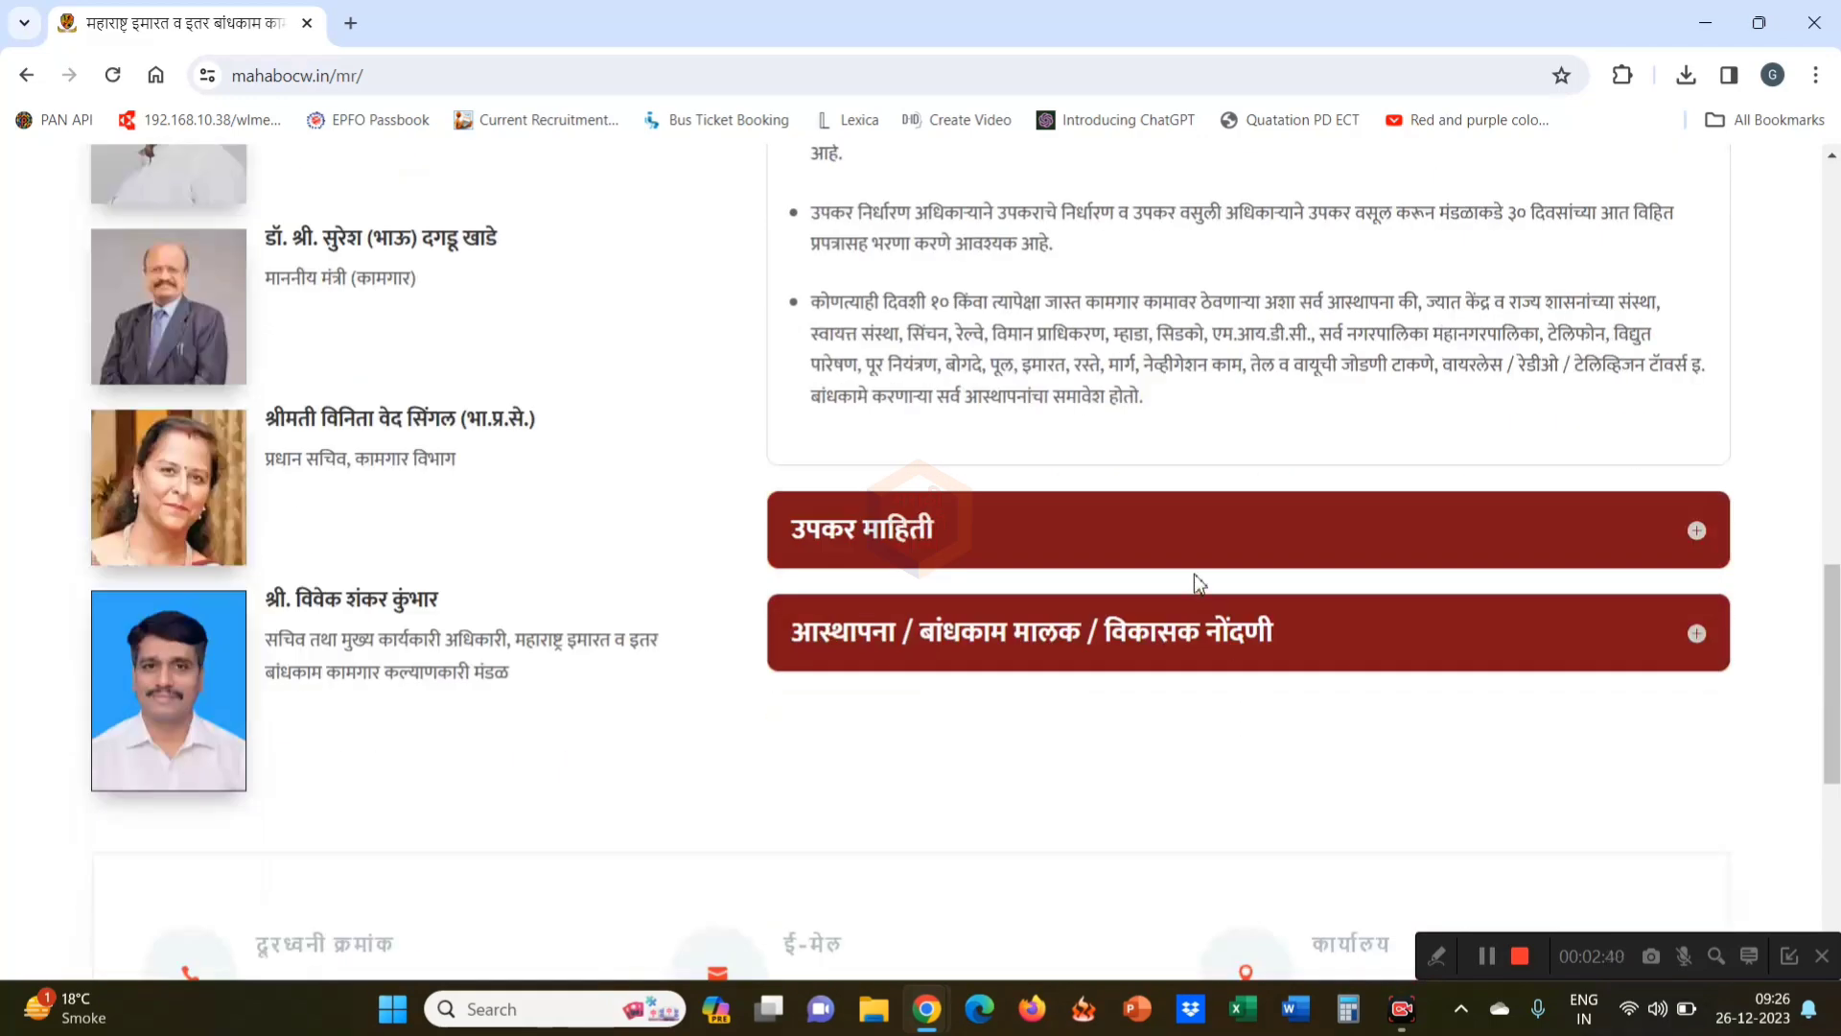
click(1200, 535)
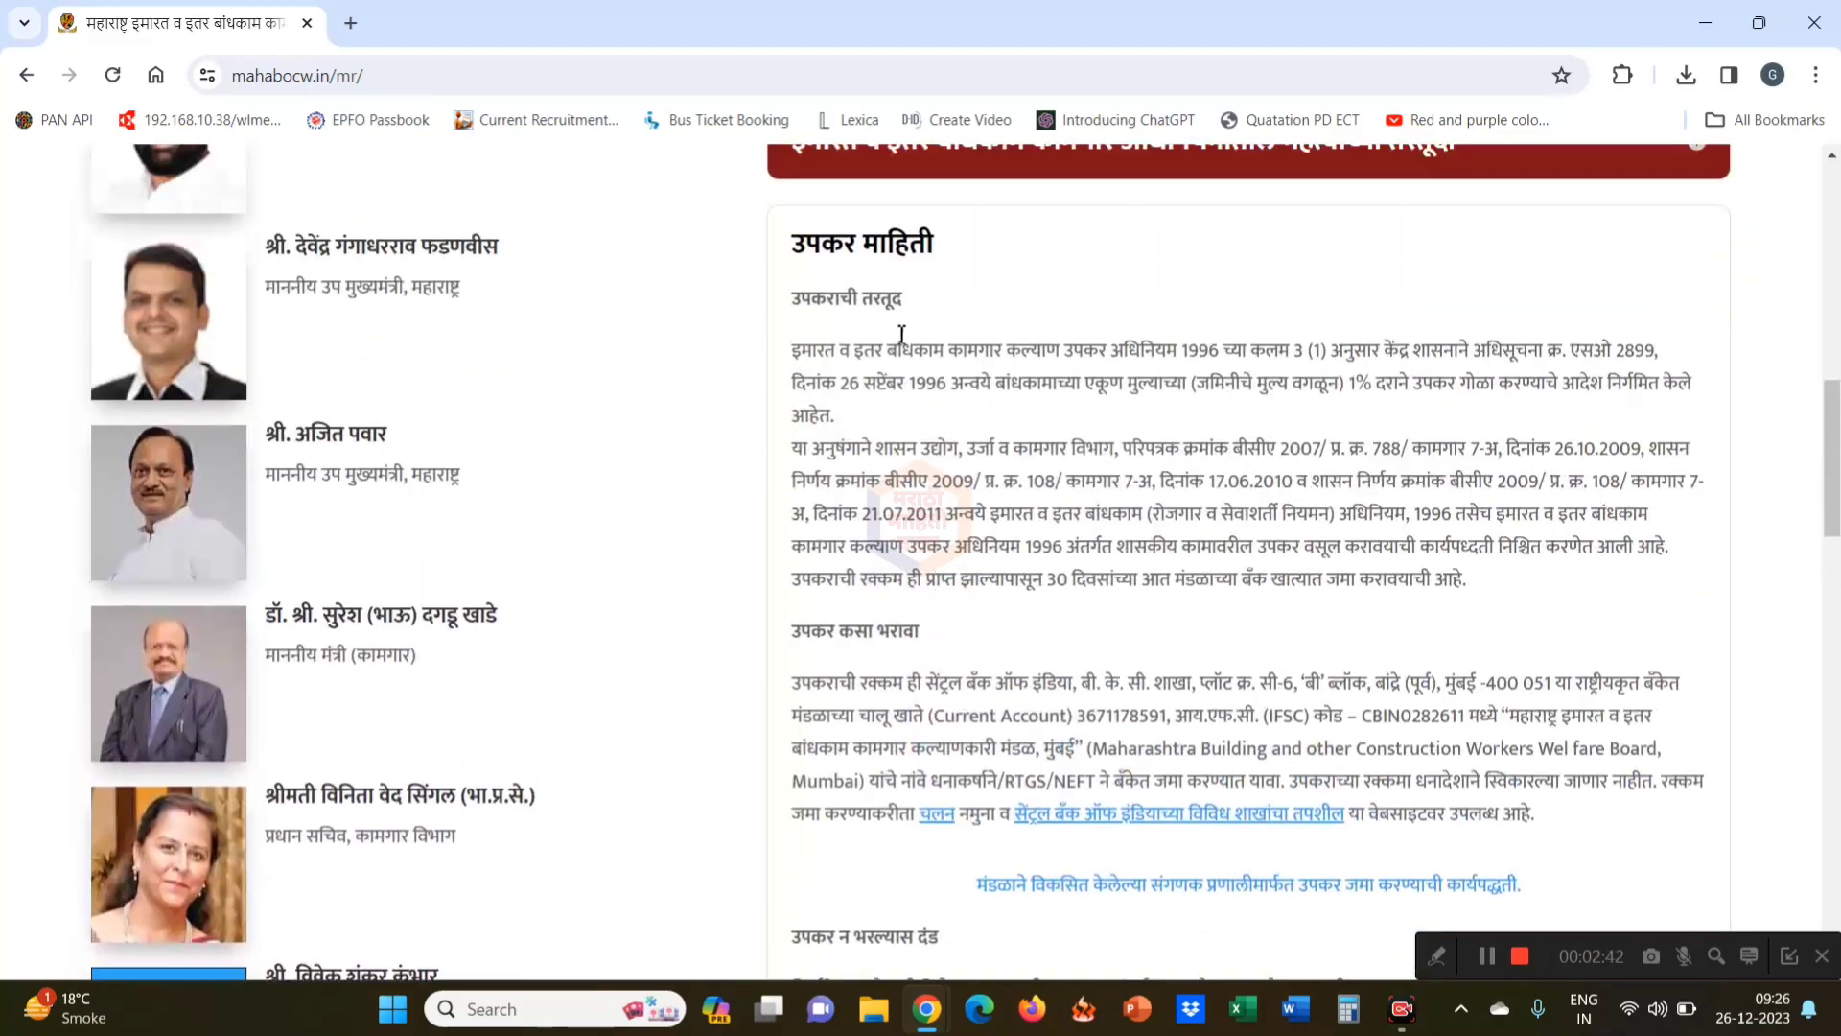
scroll(915, 417, down, 4)
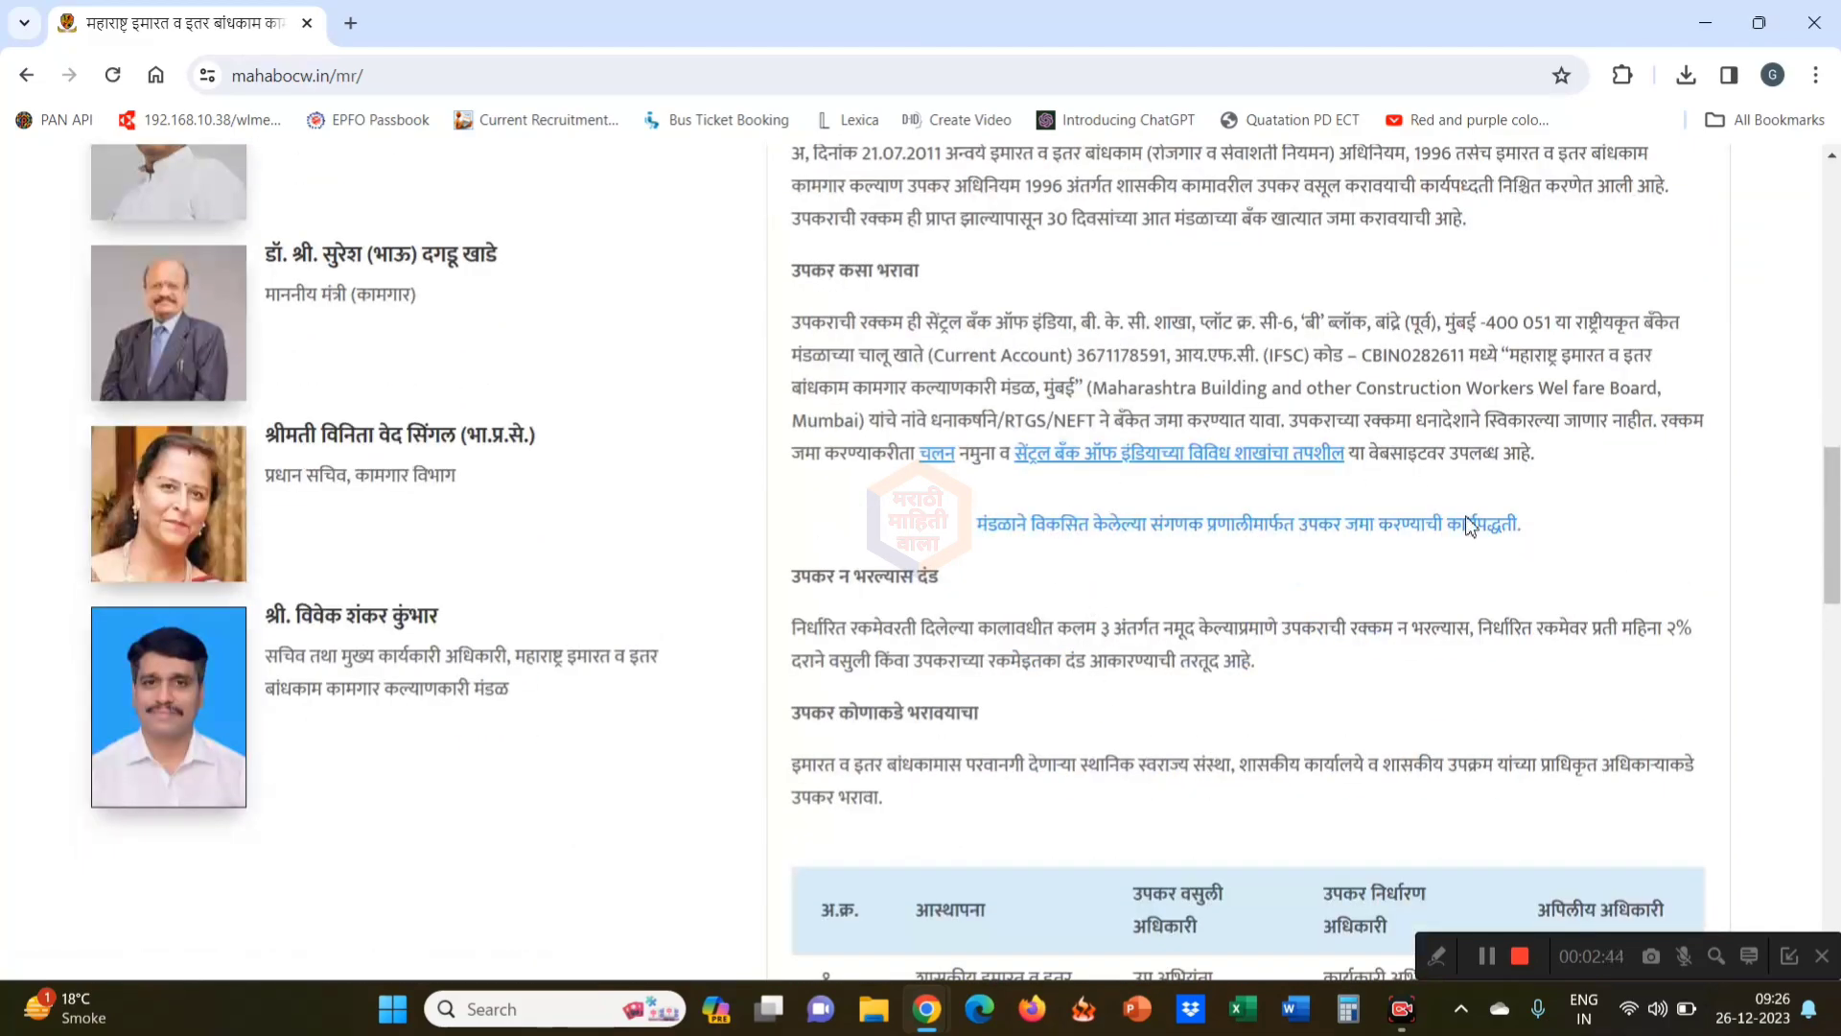
scroll(1462, 508, down, 3)
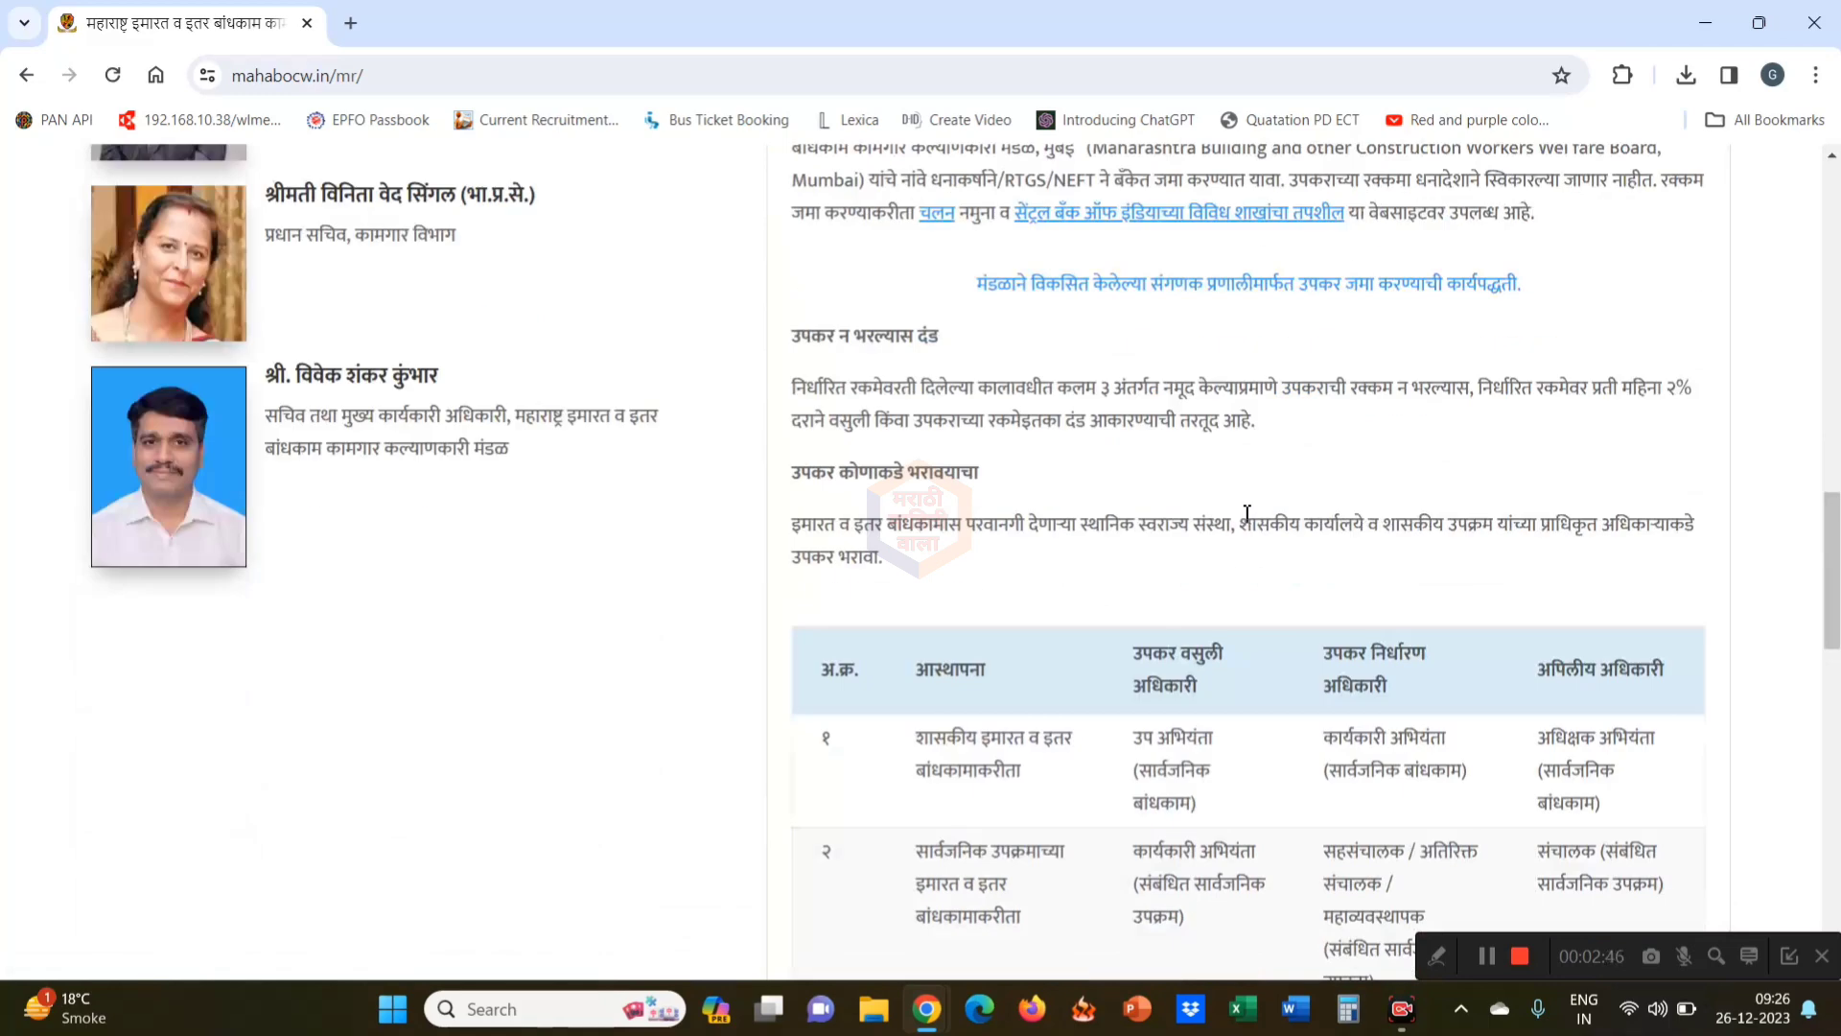
scroll(1454, 612, down, 9)
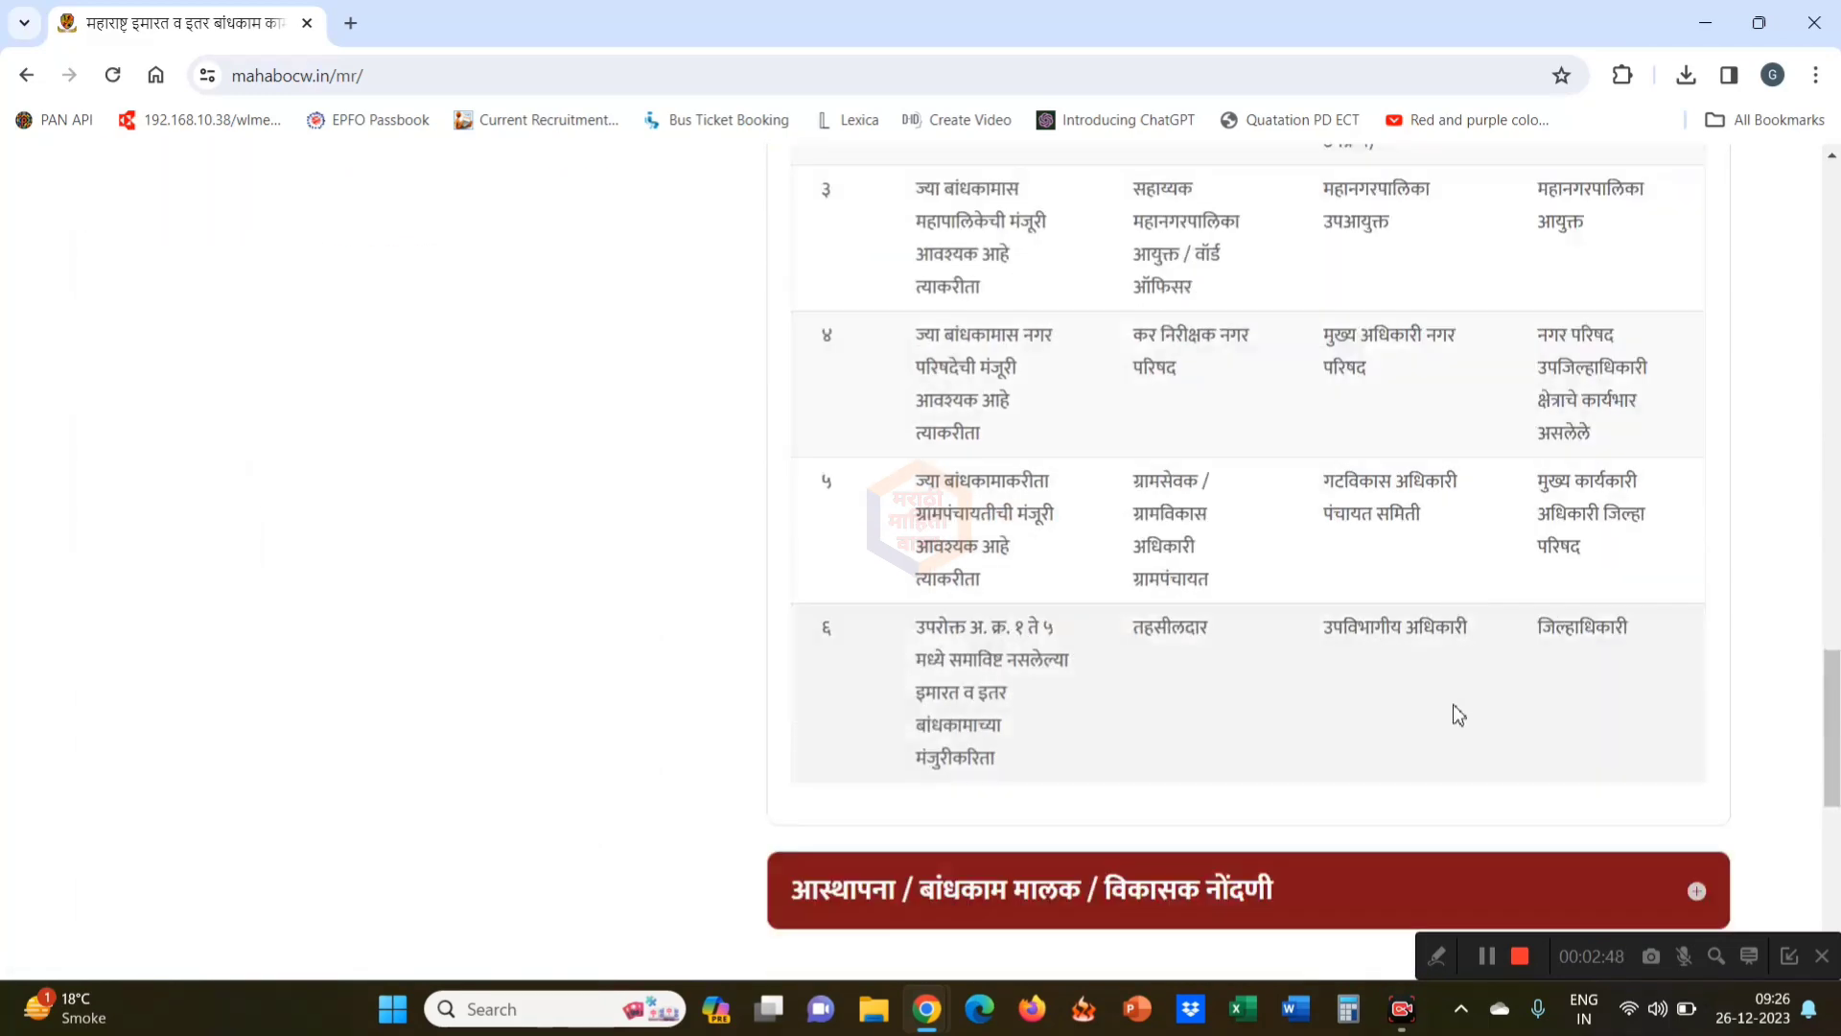
Reopen the बांधकाम कामगार नोंदणी section, open its application form PDF, and bring the form into view after revisiting the home page
click(1447, 854)
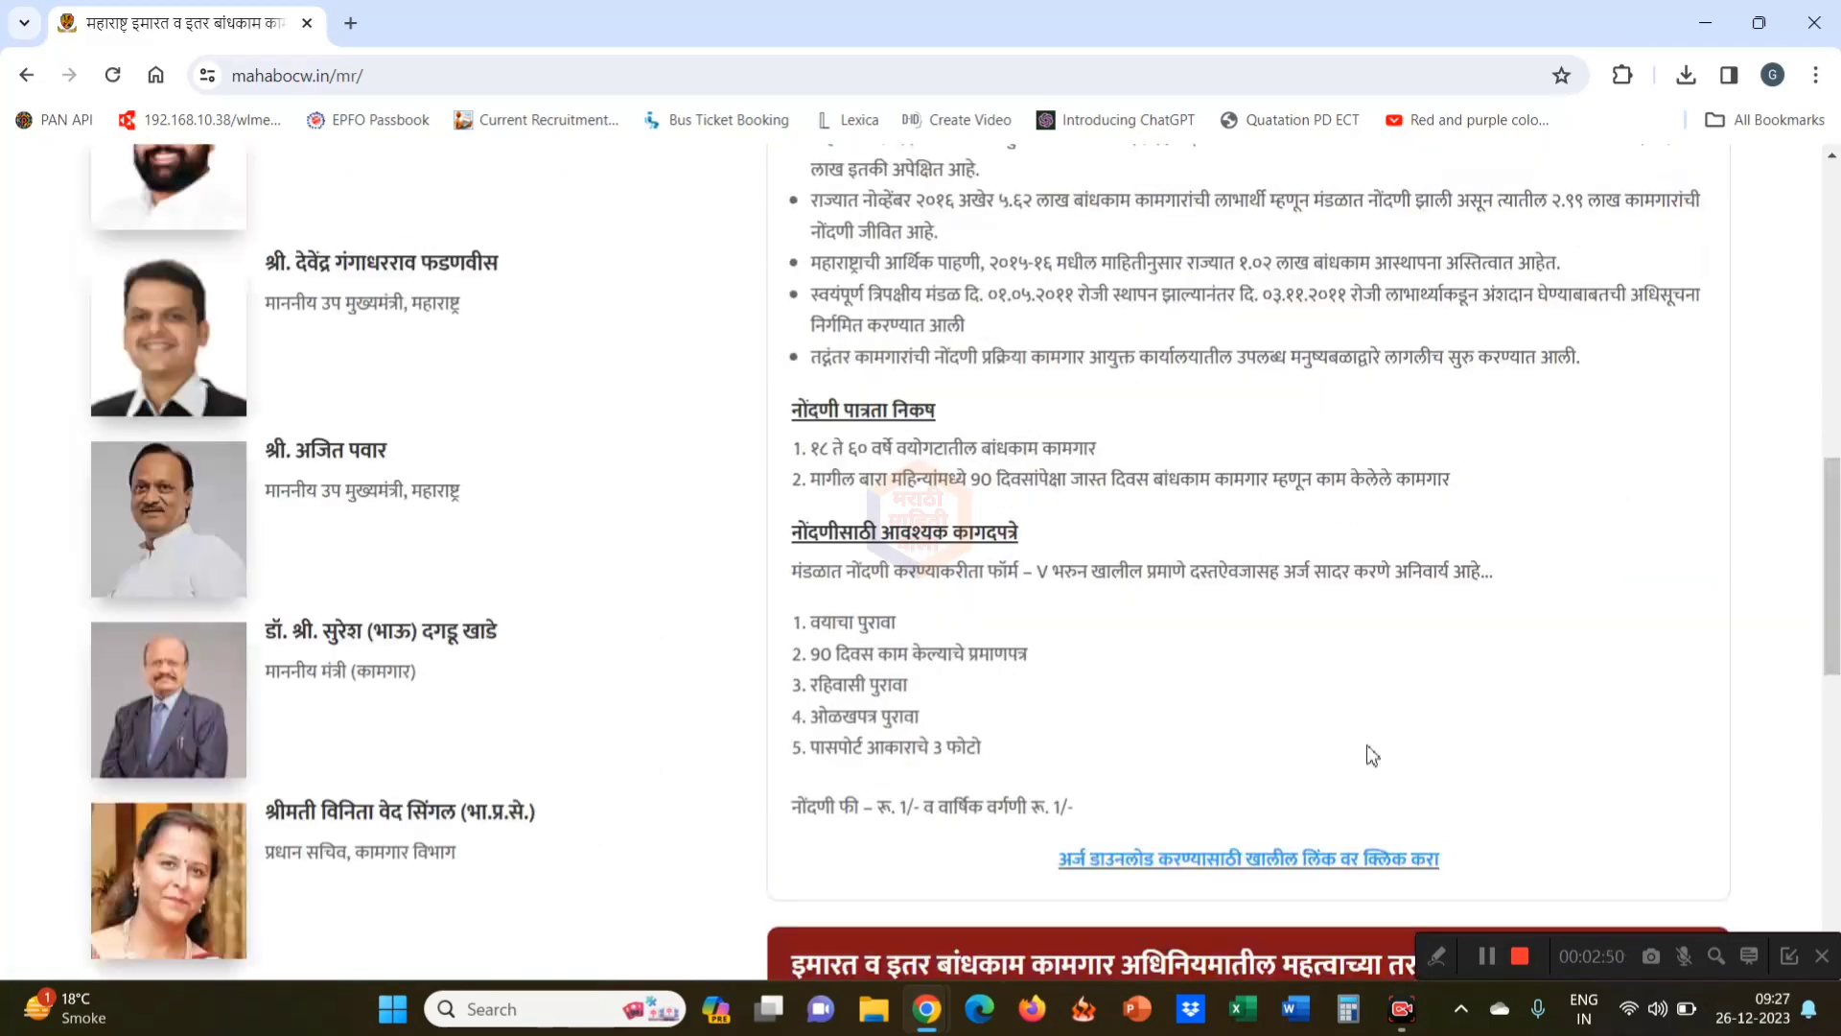
click(1274, 866)
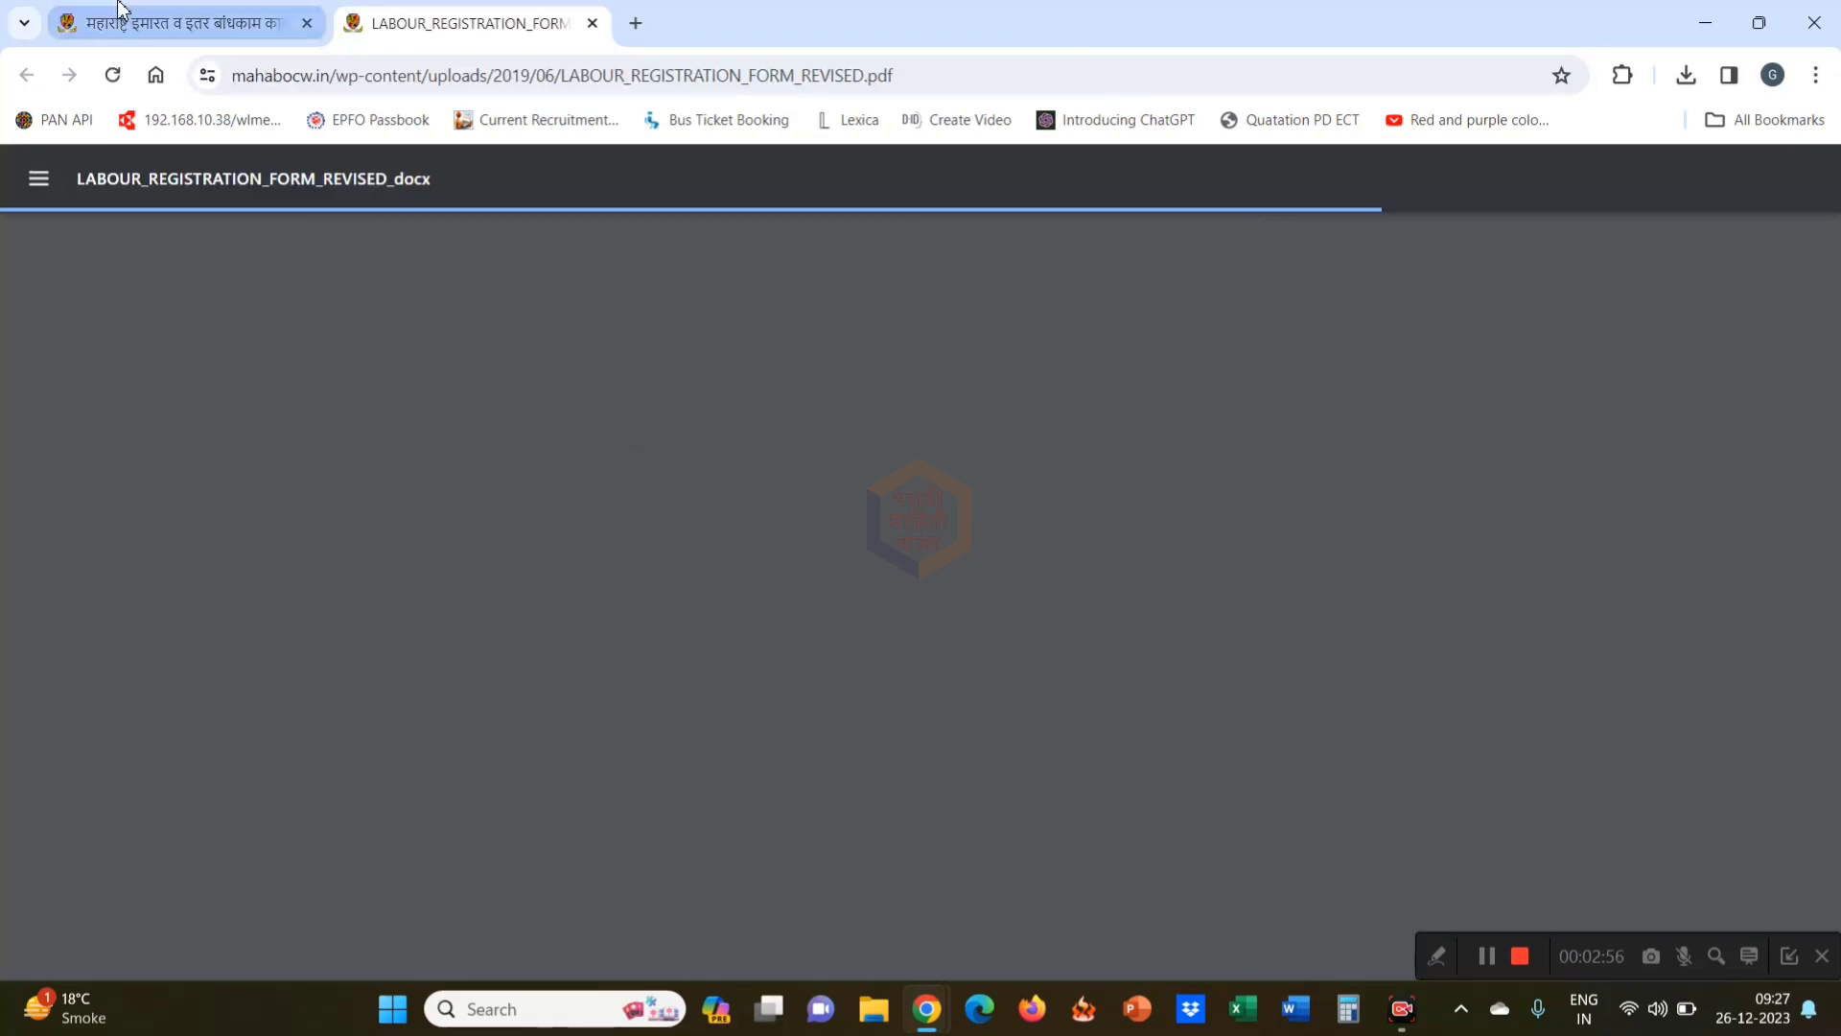
click(123, 14)
scroll(1165, 542, up, 1)
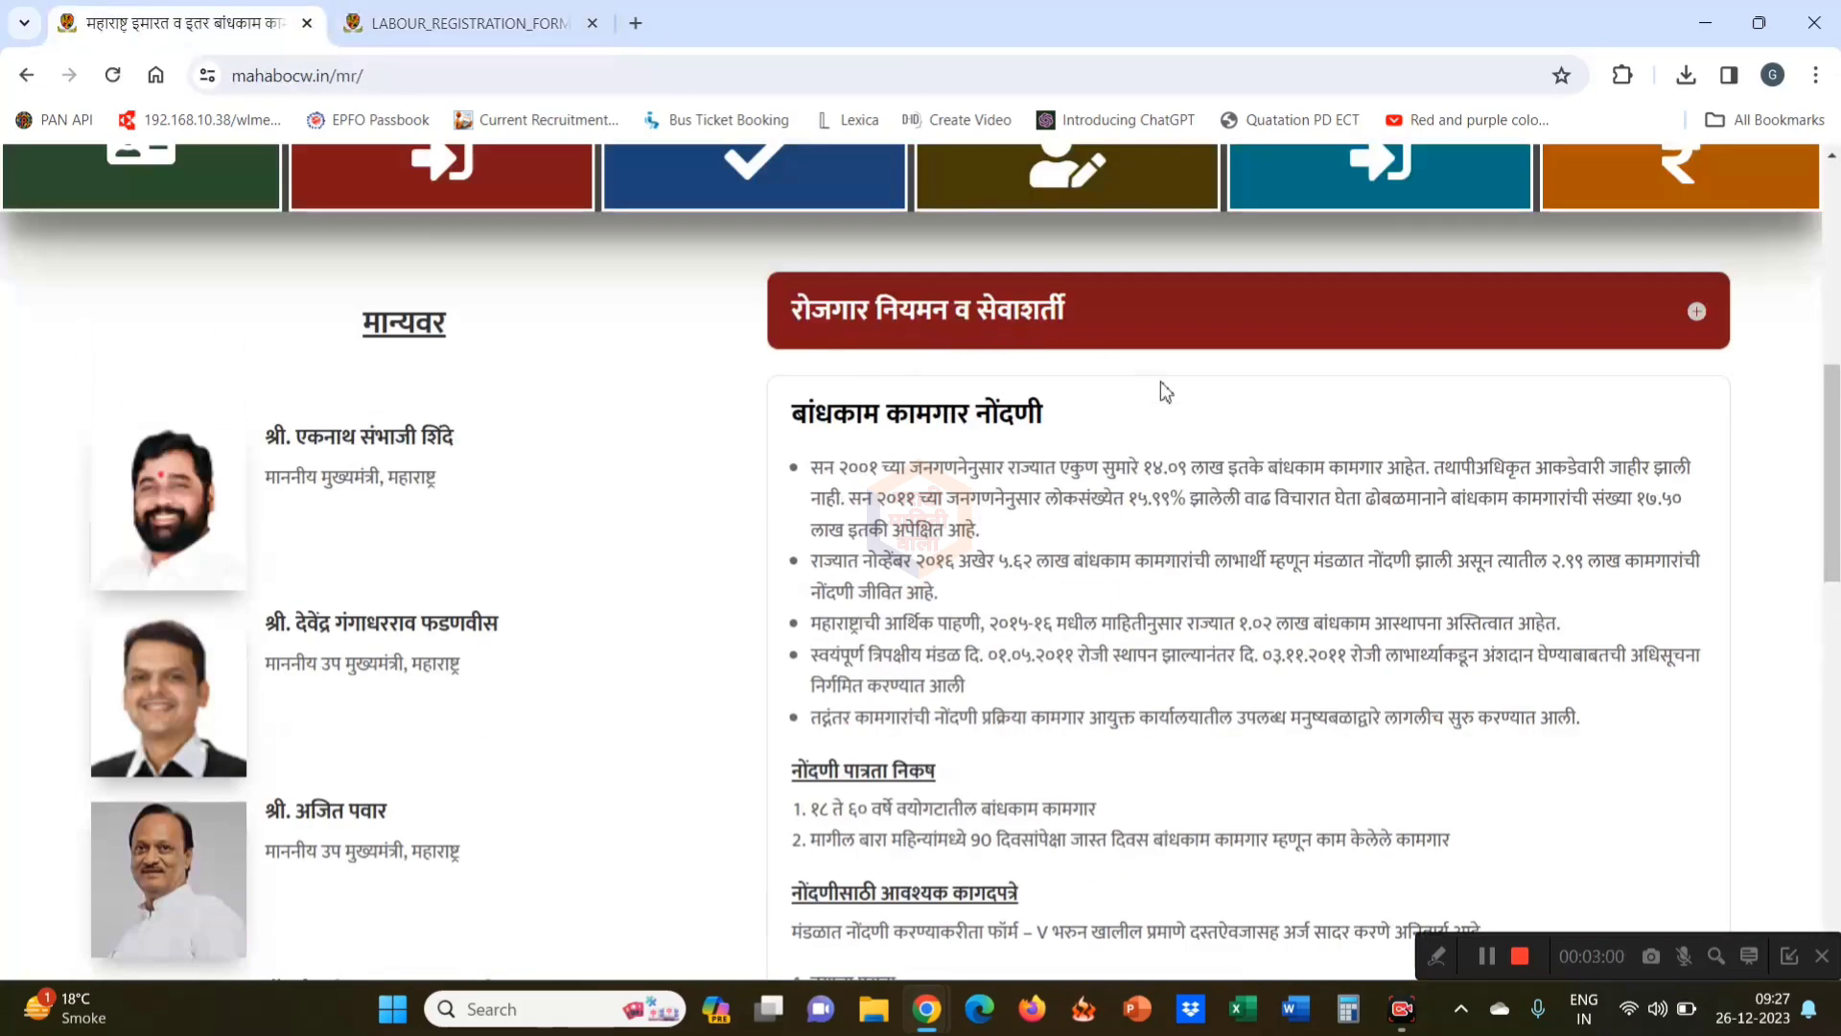
scroll(1160, 387, up, 1)
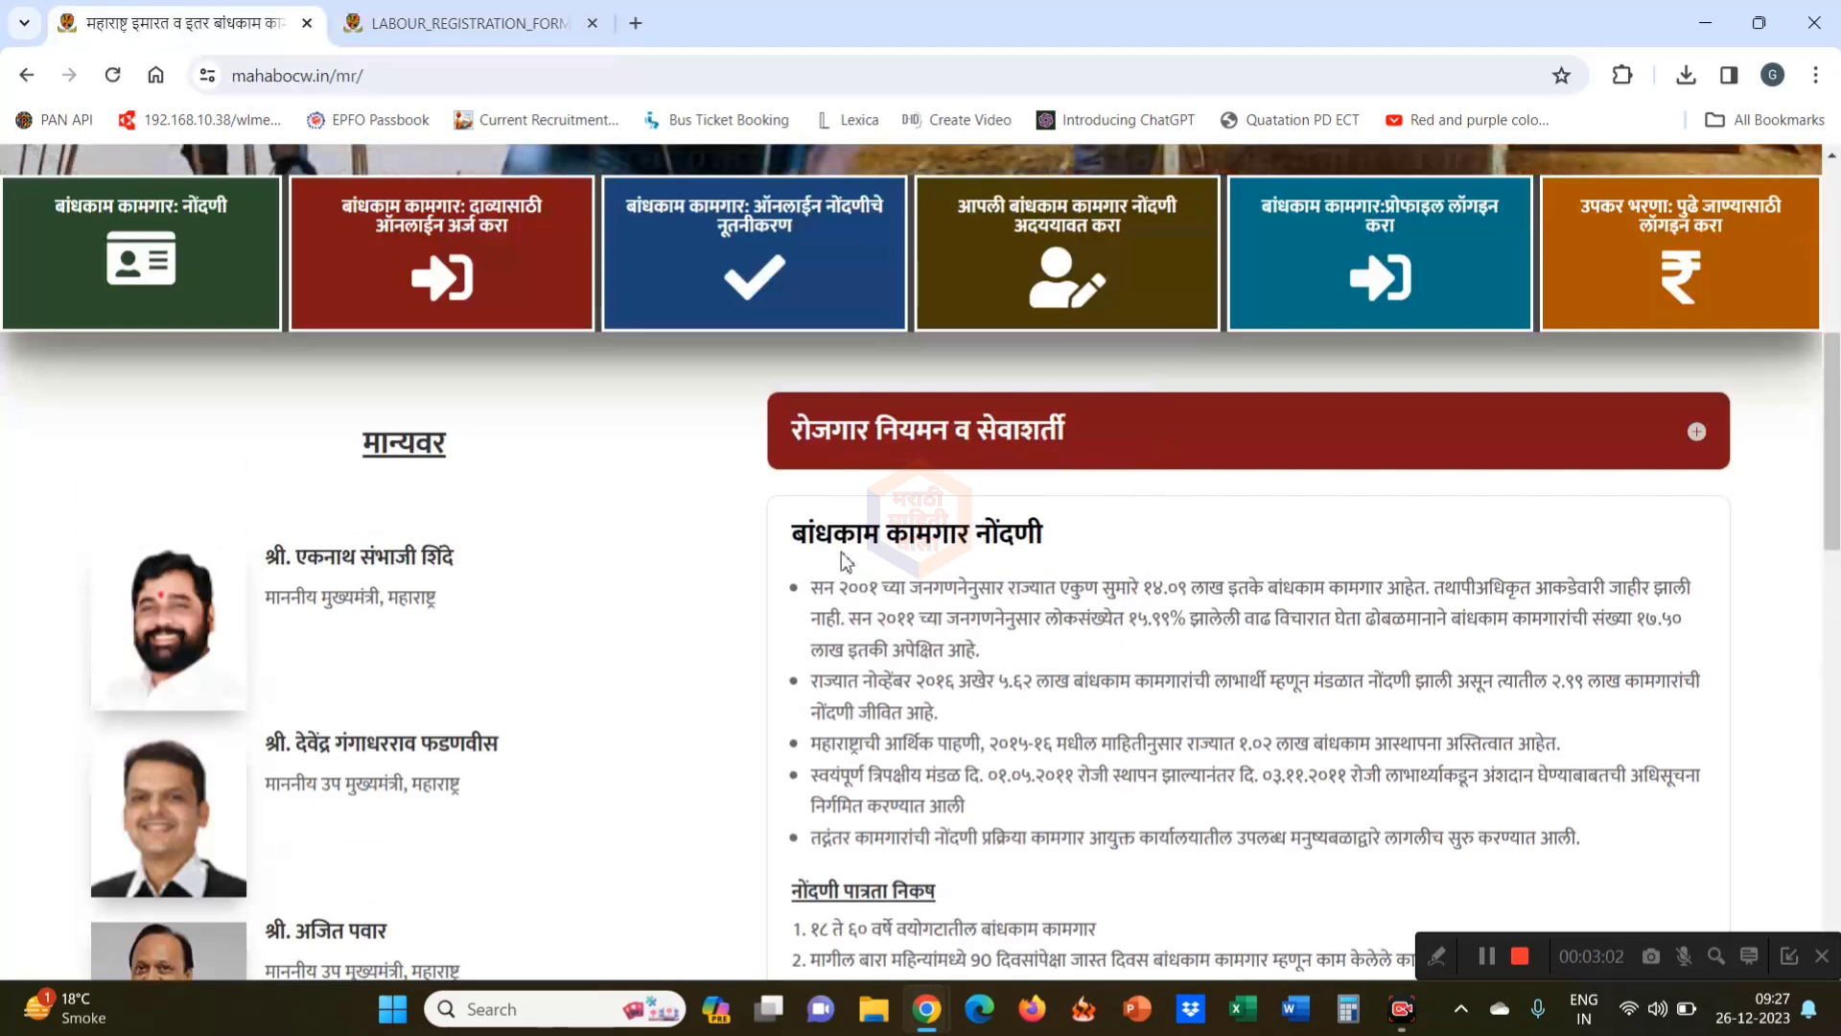
click(528, 17)
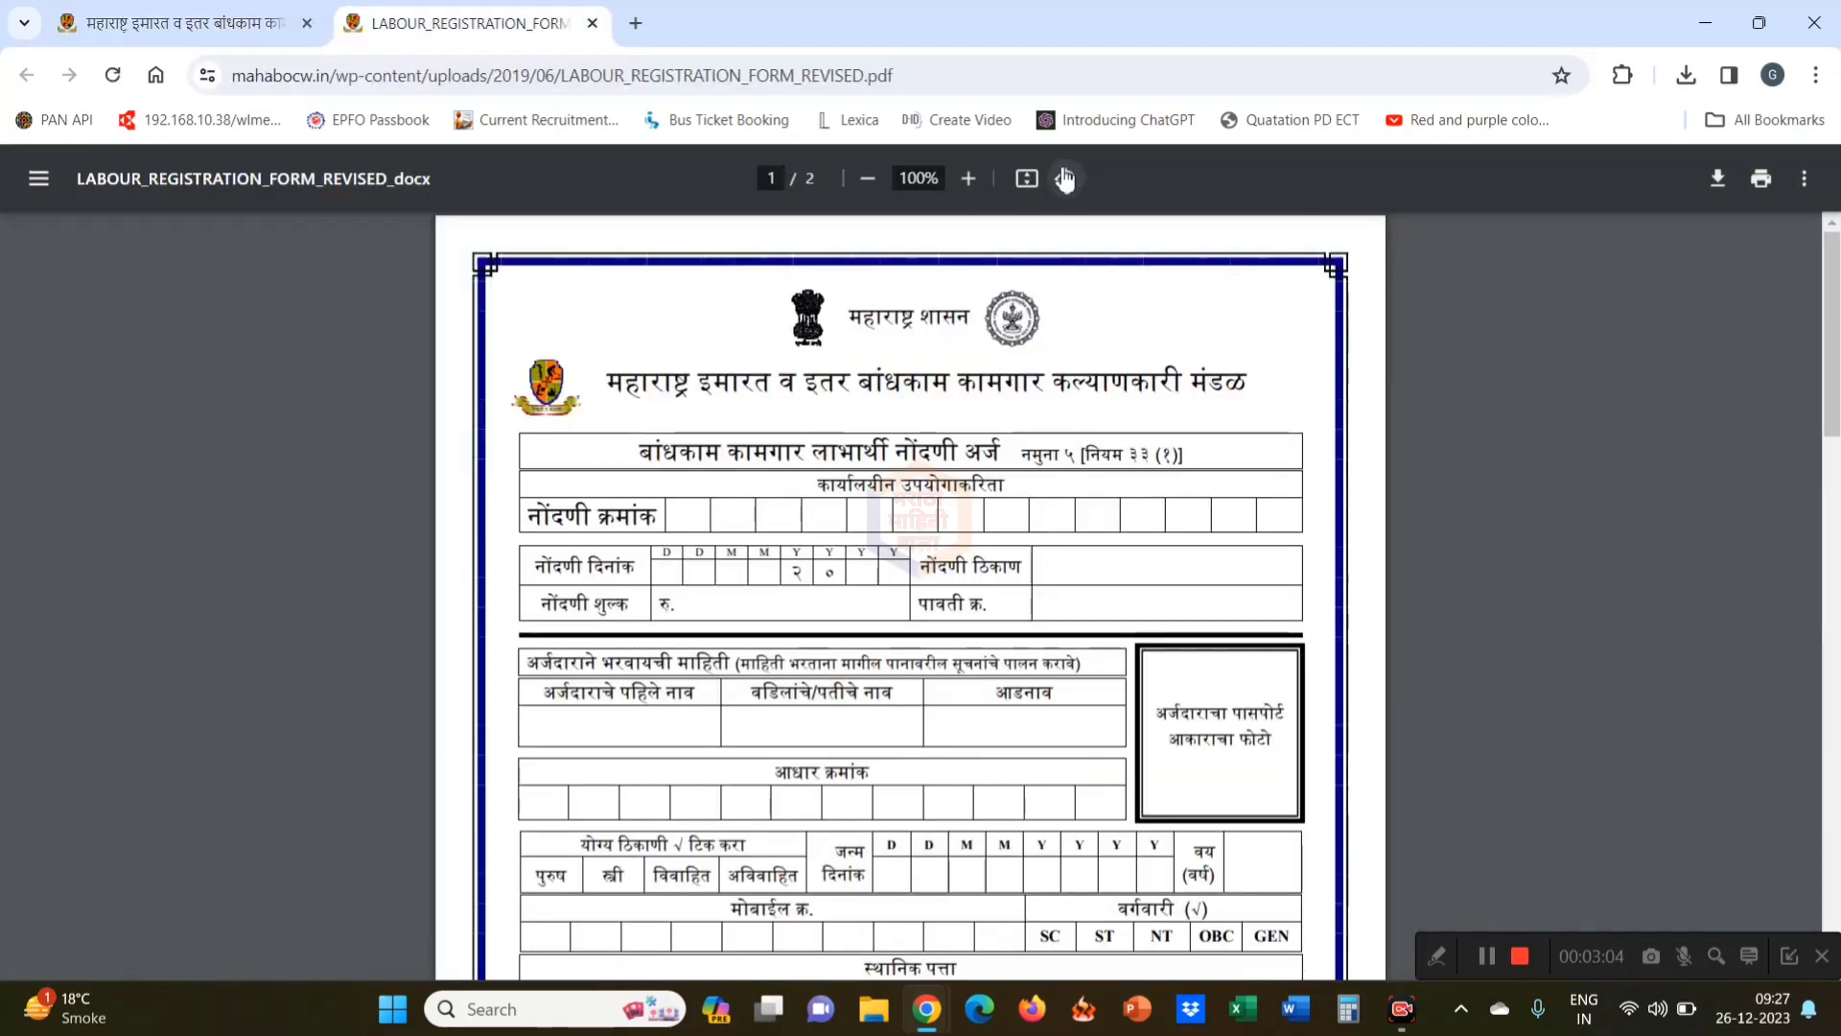
Enlarge the form to 125% and examine page 1's applicant, address, ration card and current employer fields
click(968, 179)
scroll(1258, 515, down, 3)
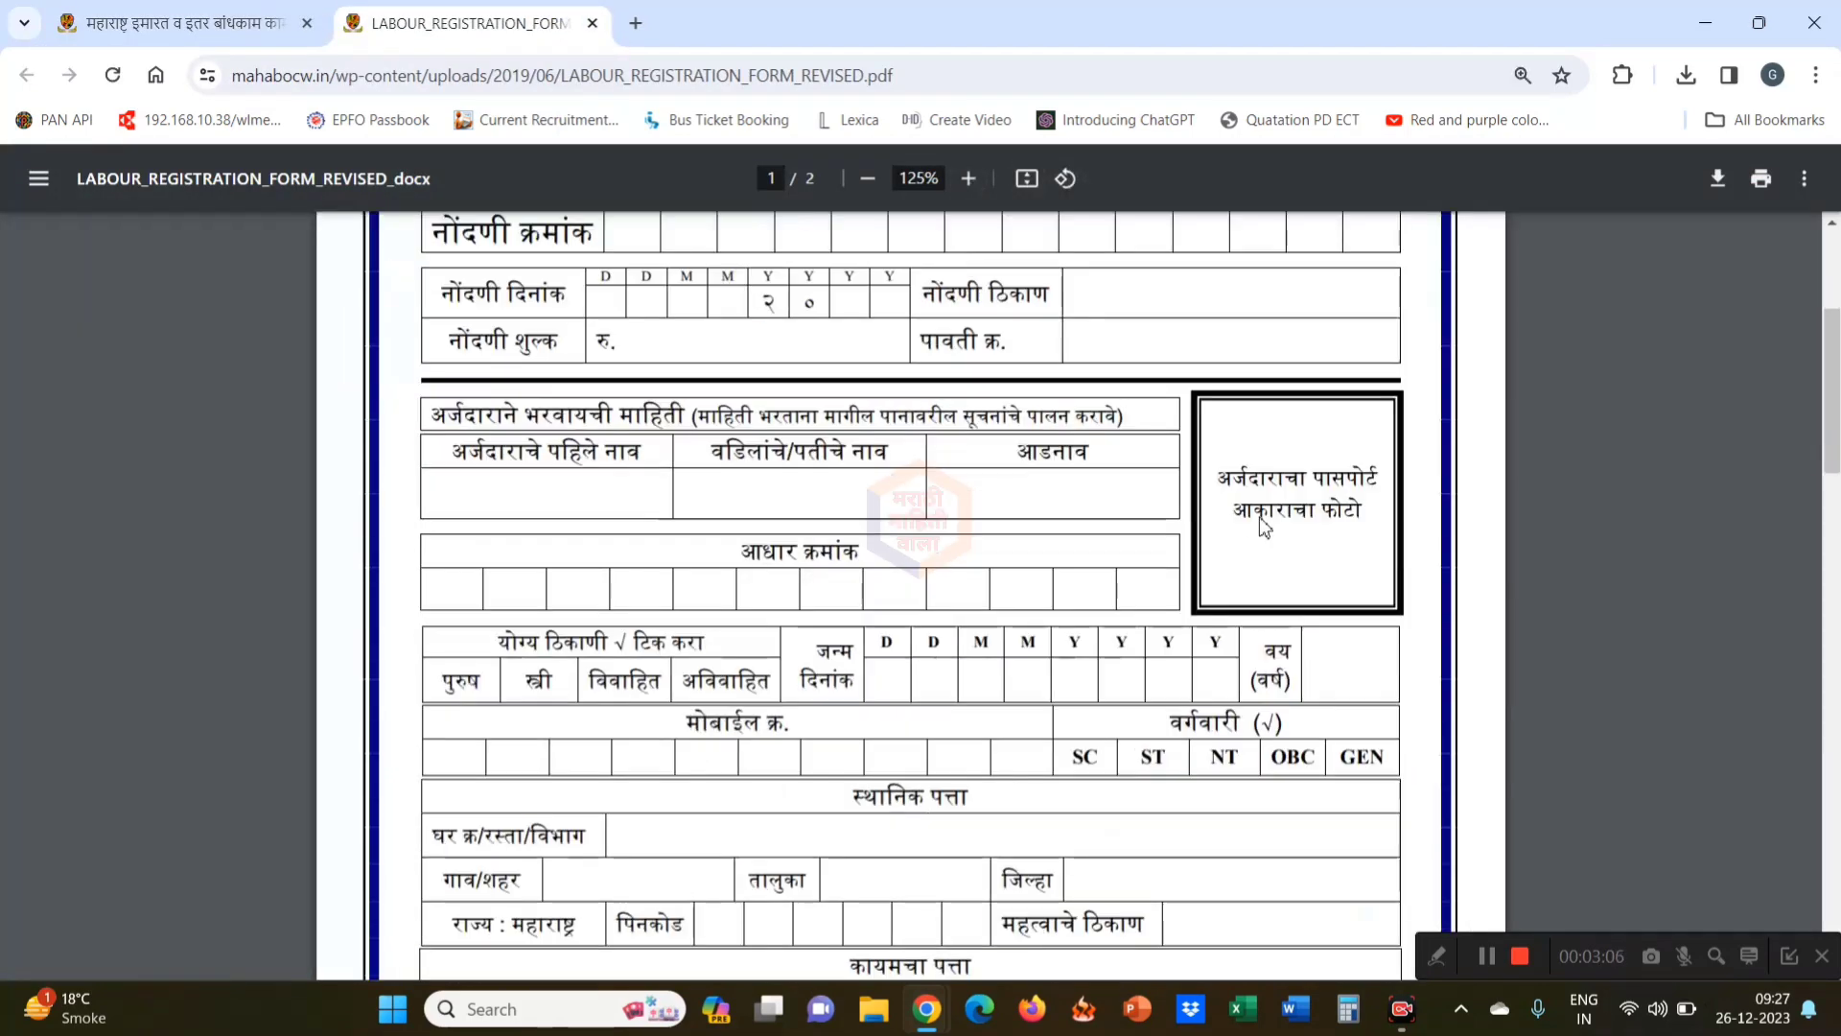
scroll(1258, 515, up, 2)
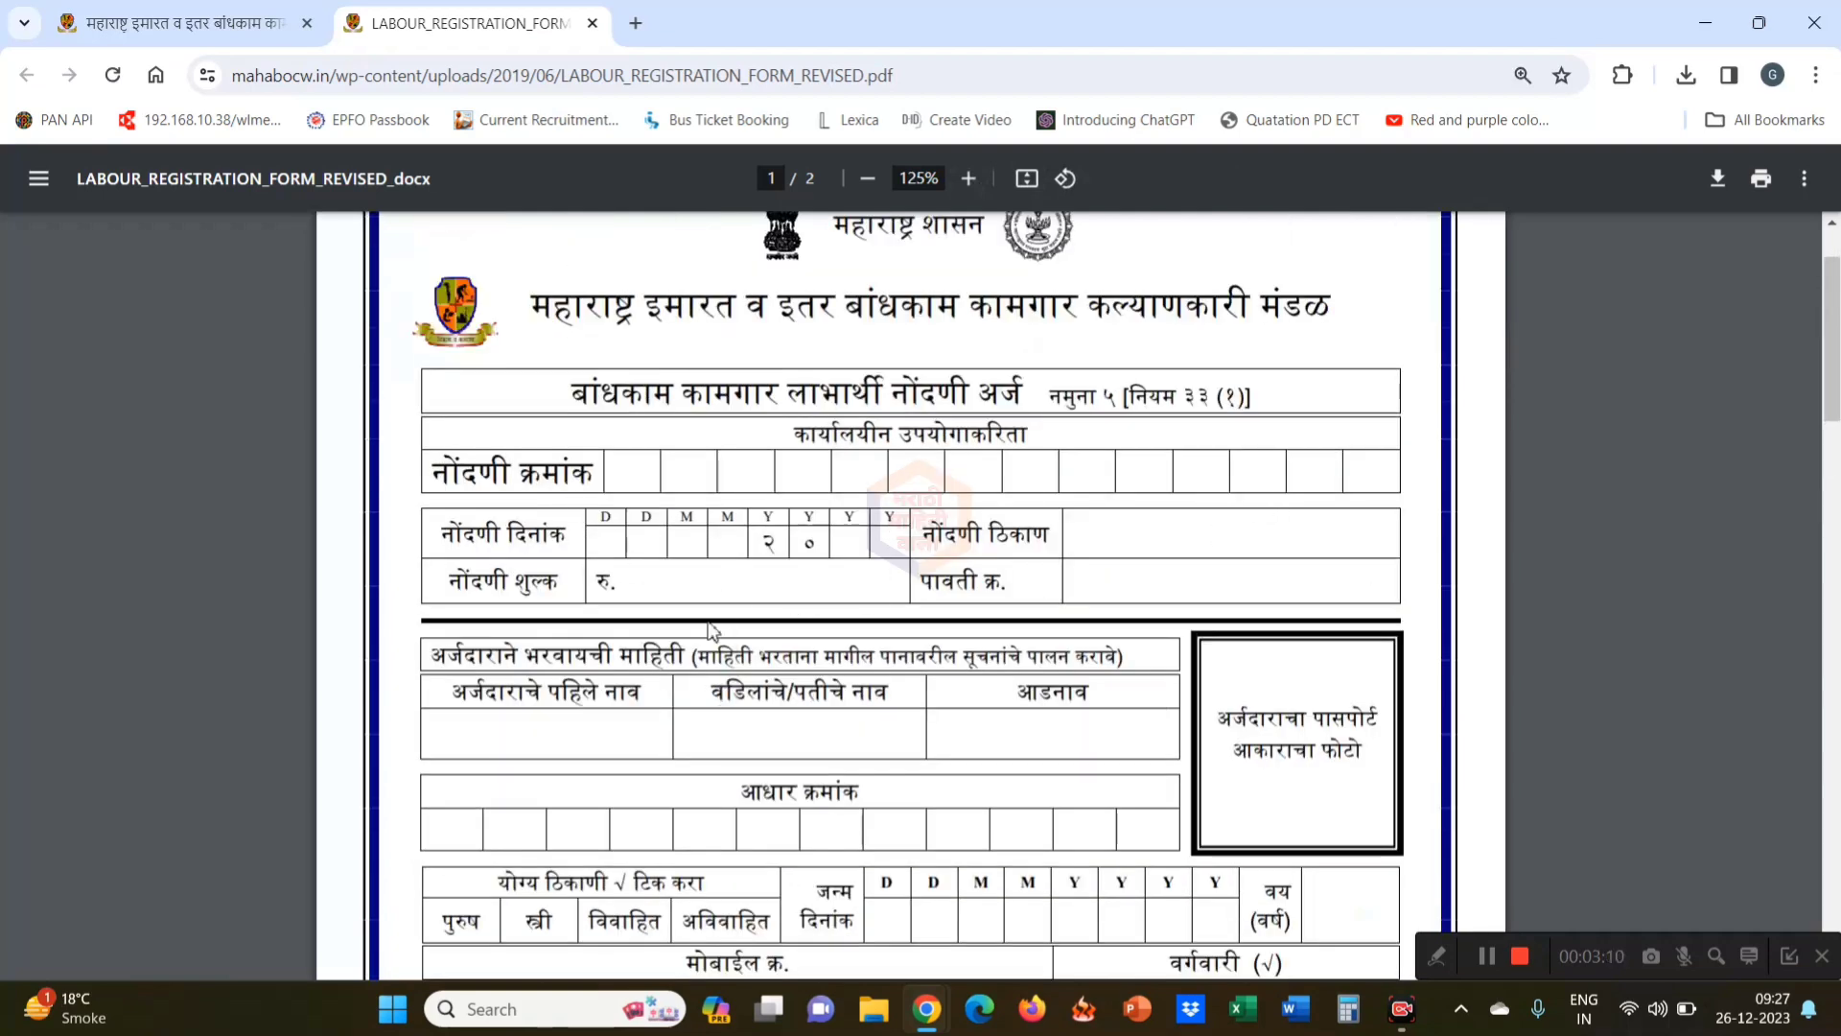
scroll(909, 594, down, 1)
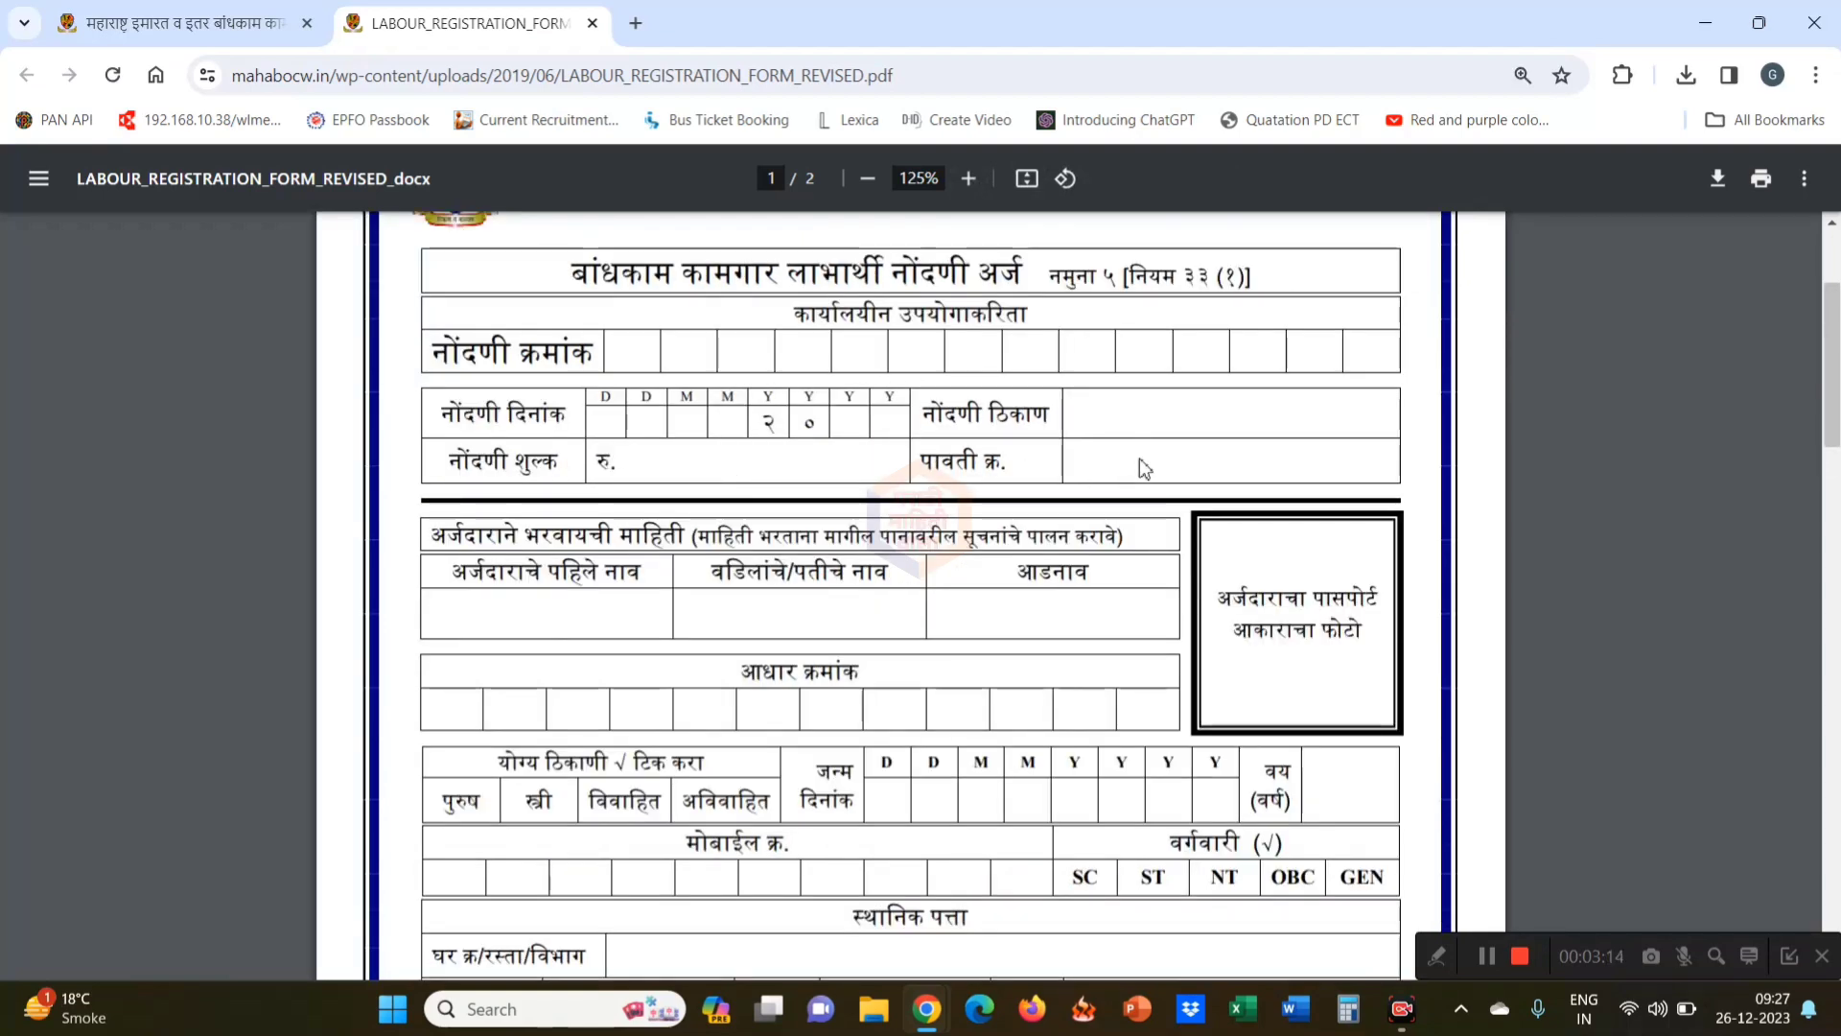
scroll(1126, 477, down, 2)
scroll(1089, 394, up, 1)
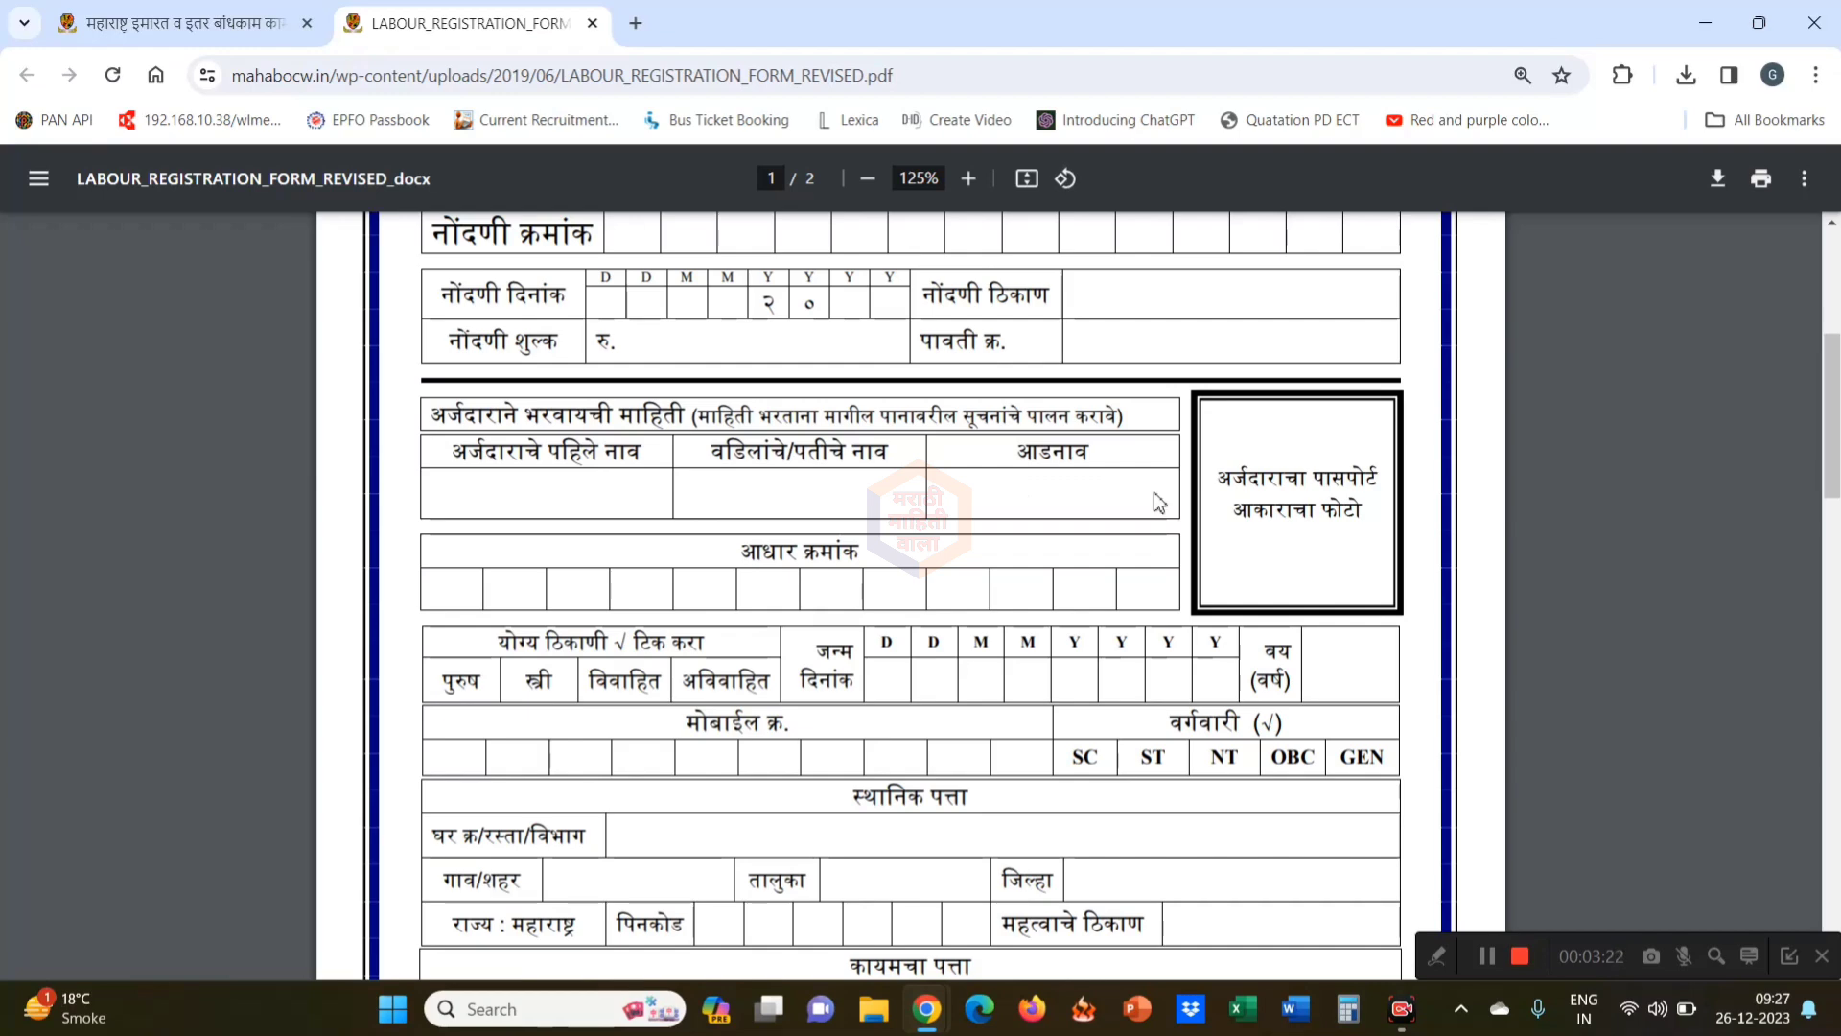
scroll(1158, 501, down, 1)
scroll(1210, 491, down, 1)
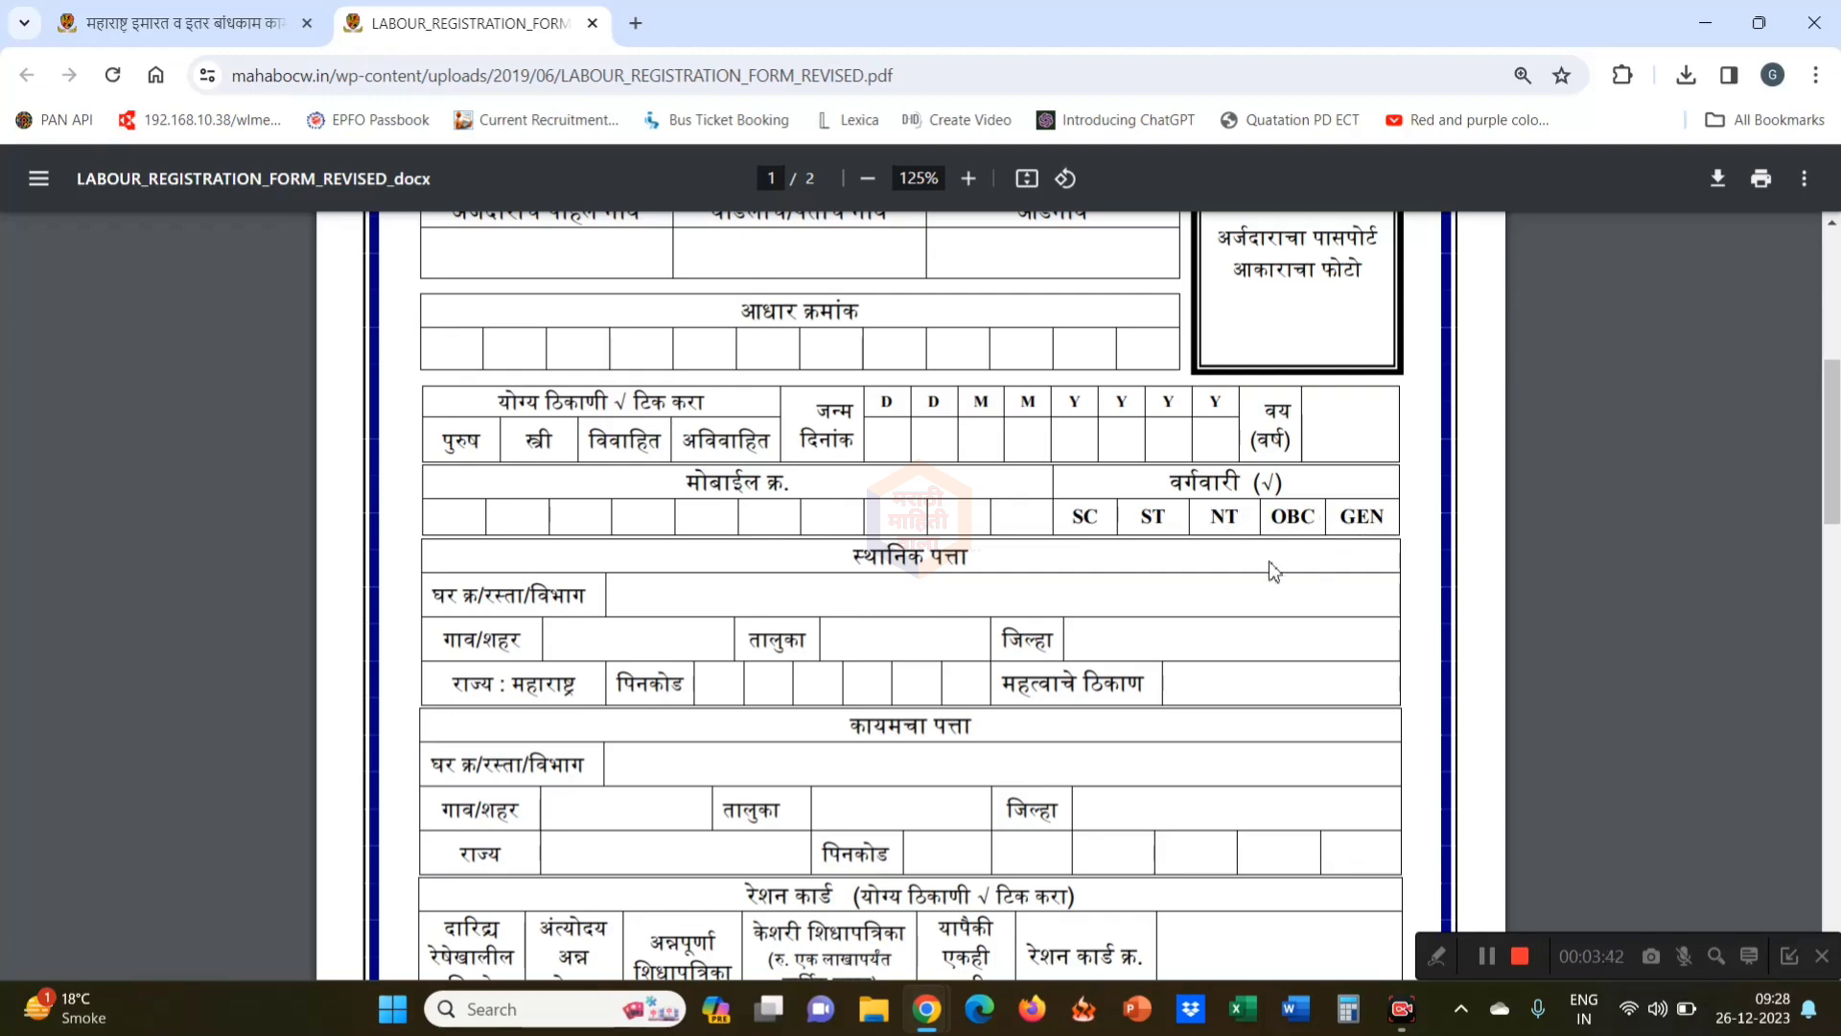
scroll(1270, 562, down, 4)
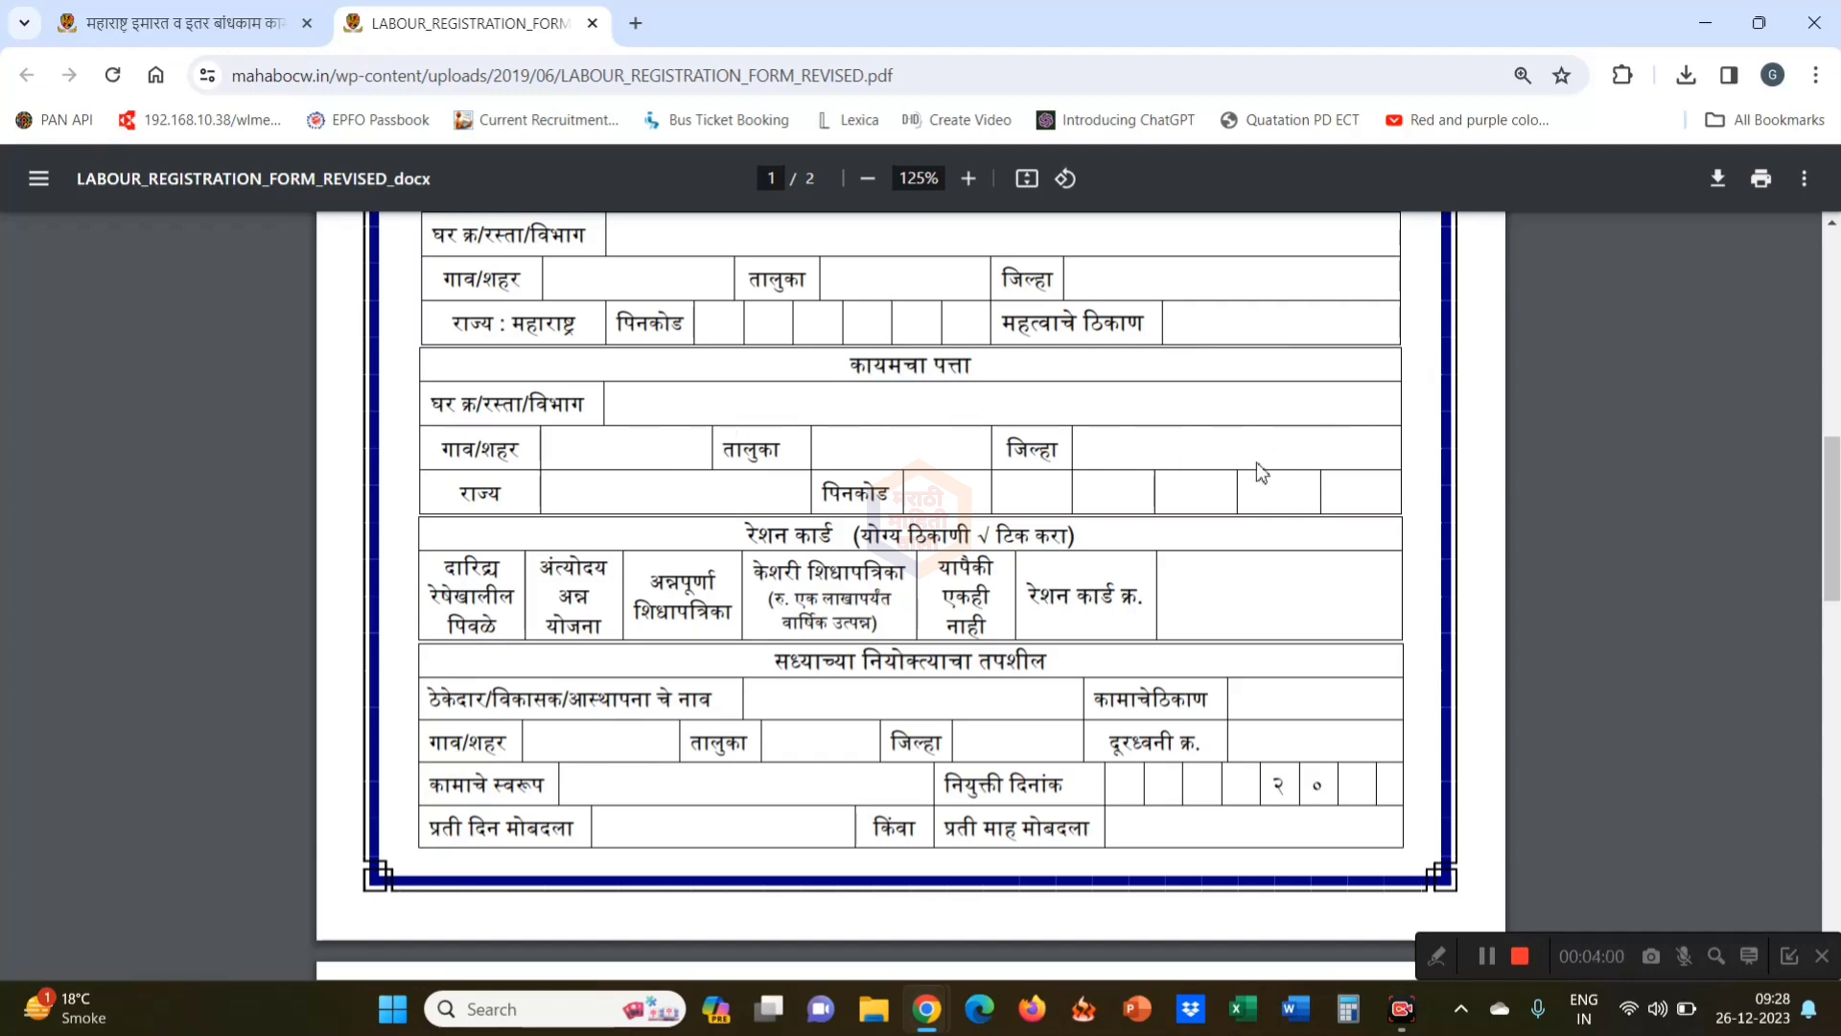
scroll(1256, 460, down, 1)
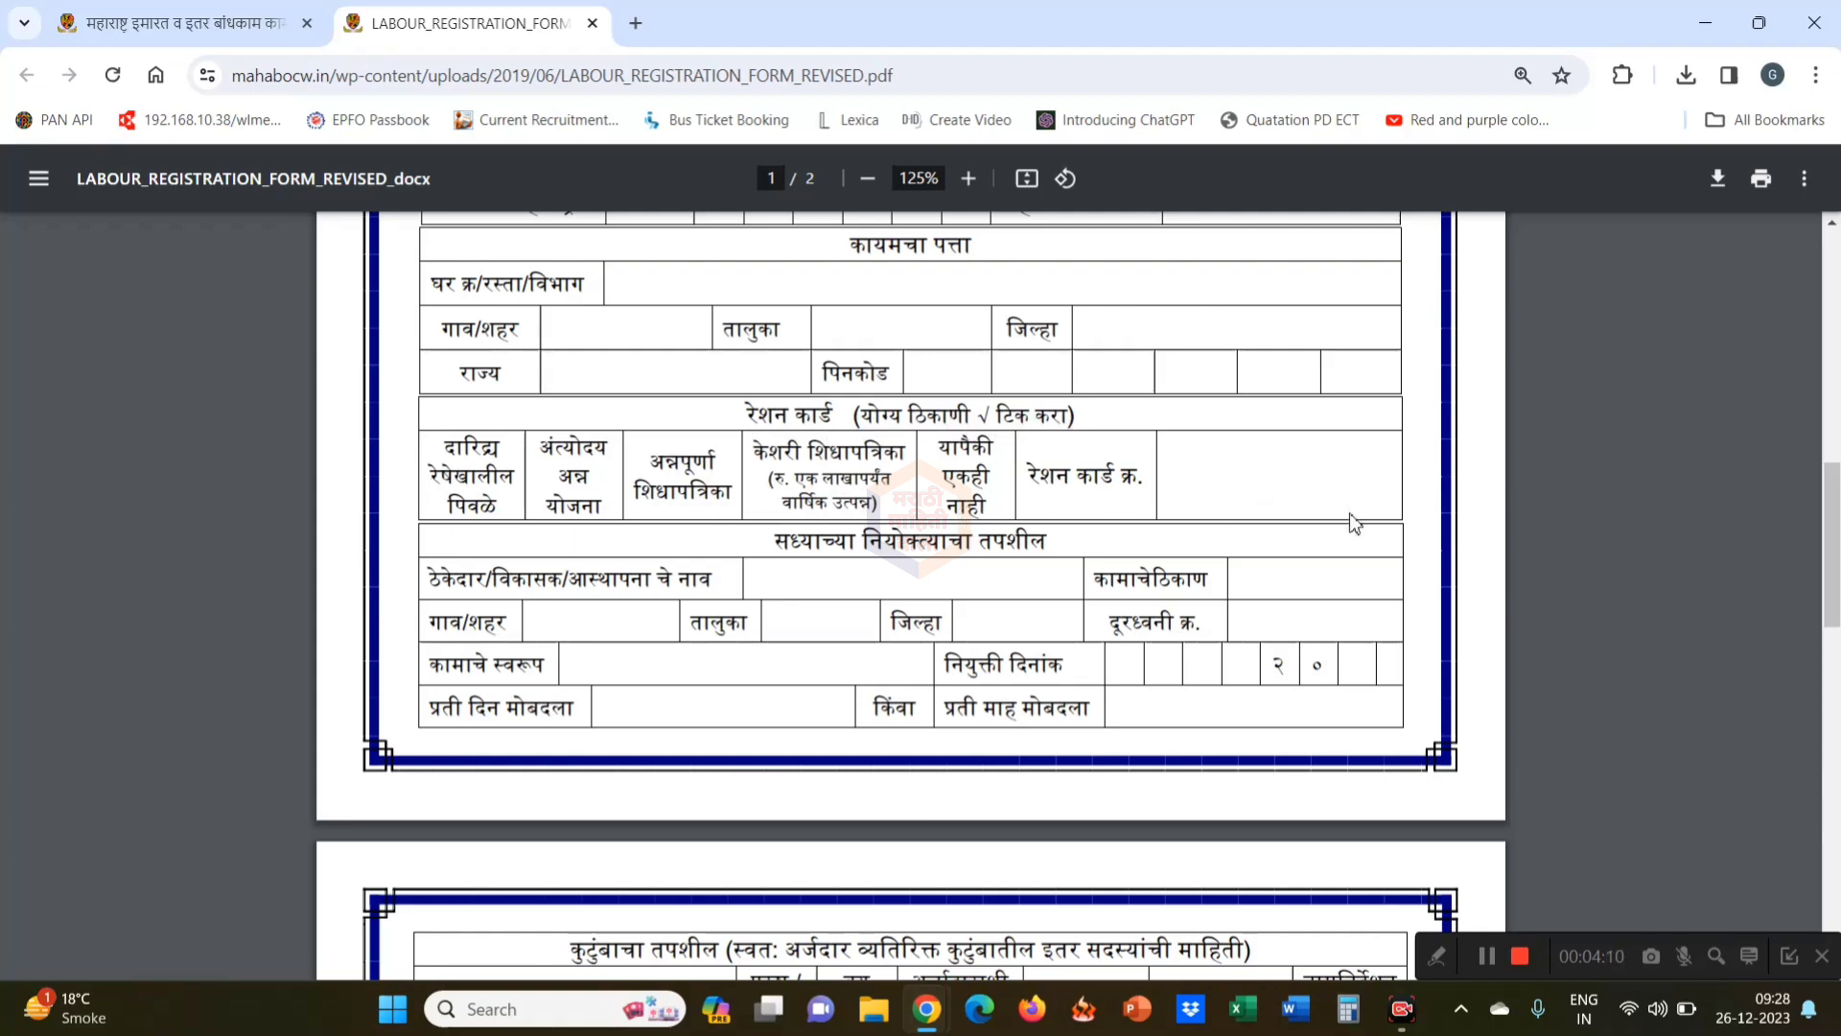
scroll(753, 587, down, 1)
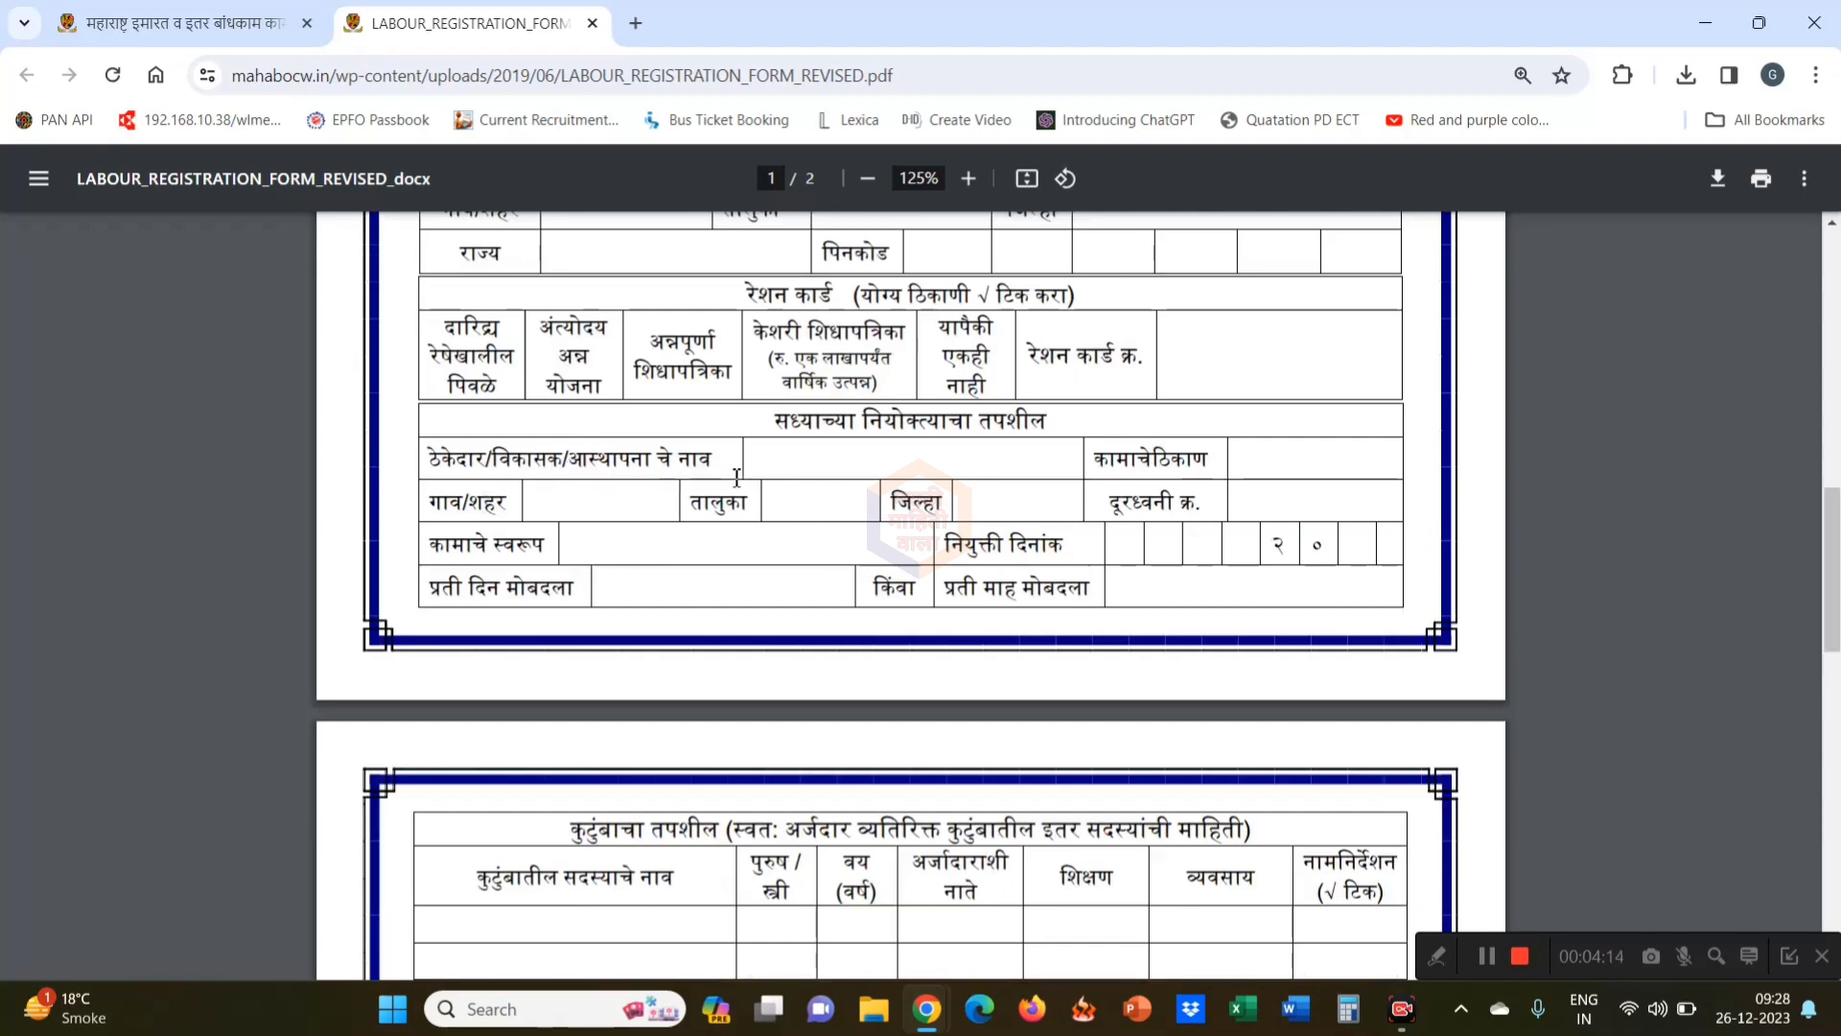
scroll(734, 479, down, 1)
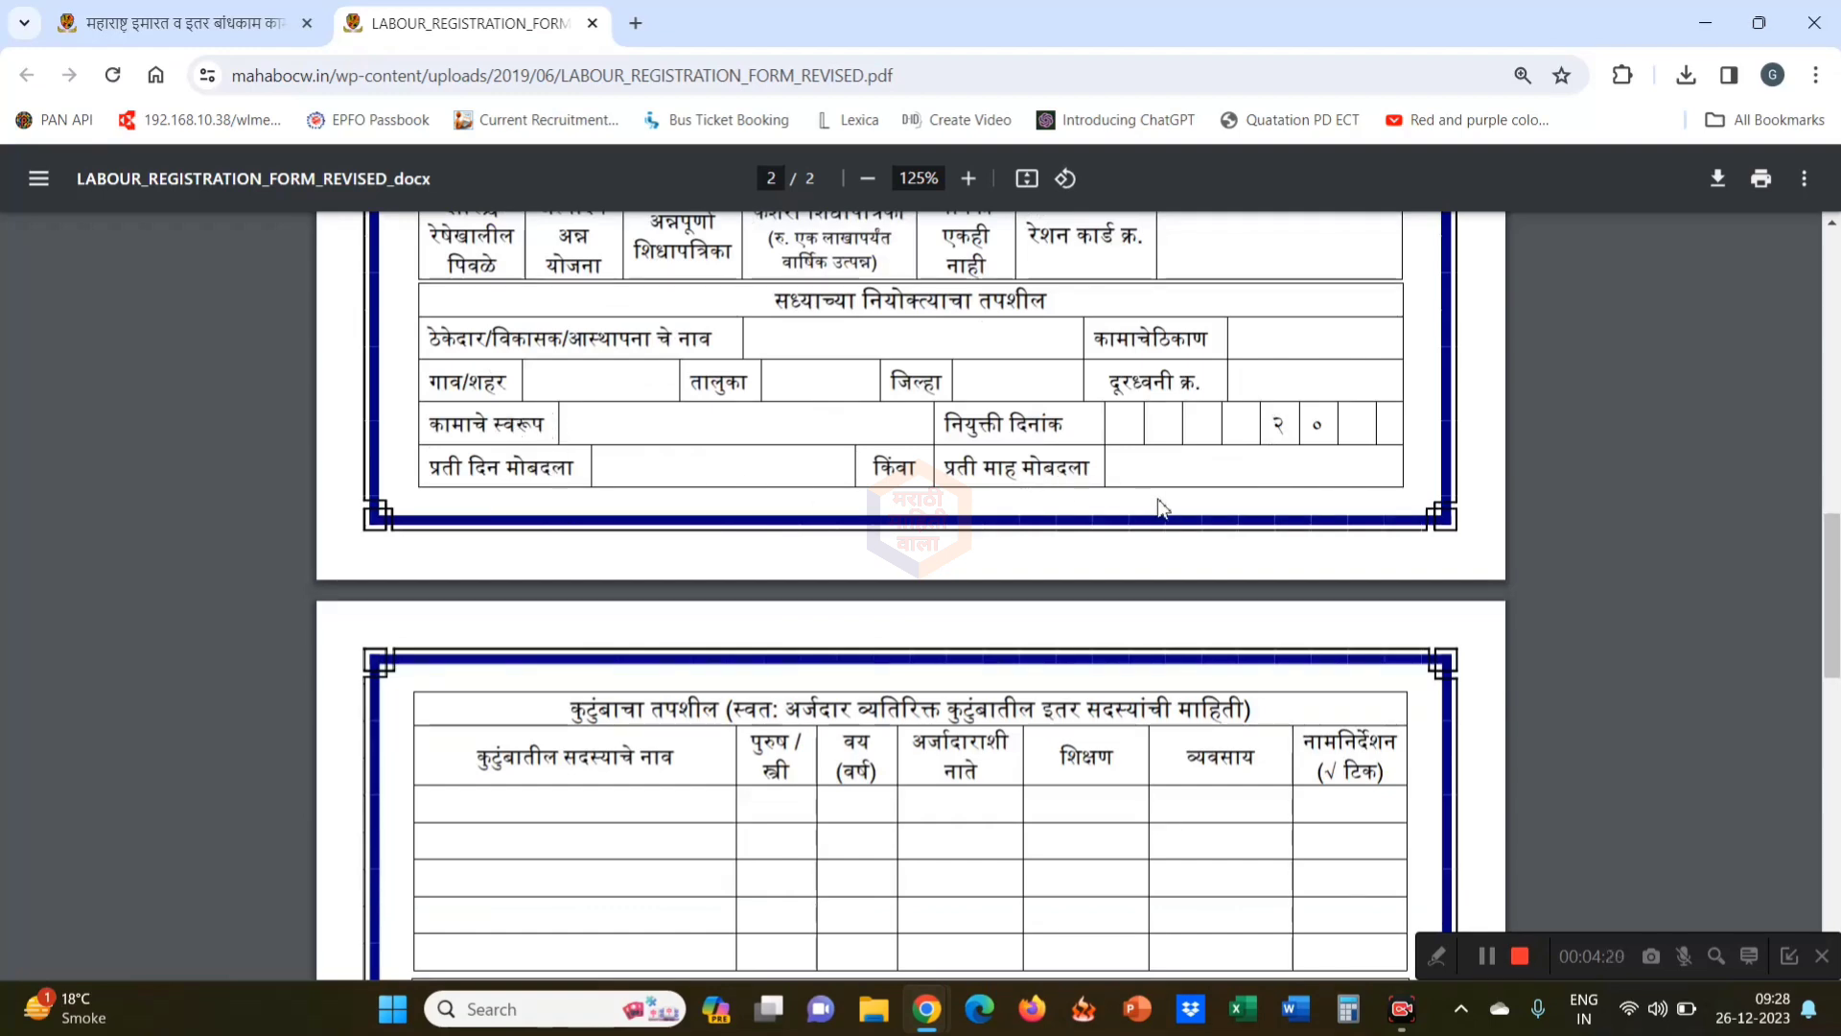
Examine page 2 of the form, covering family details, bank account, declaration, document checklist and notes
scroll(1162, 508, down, 2)
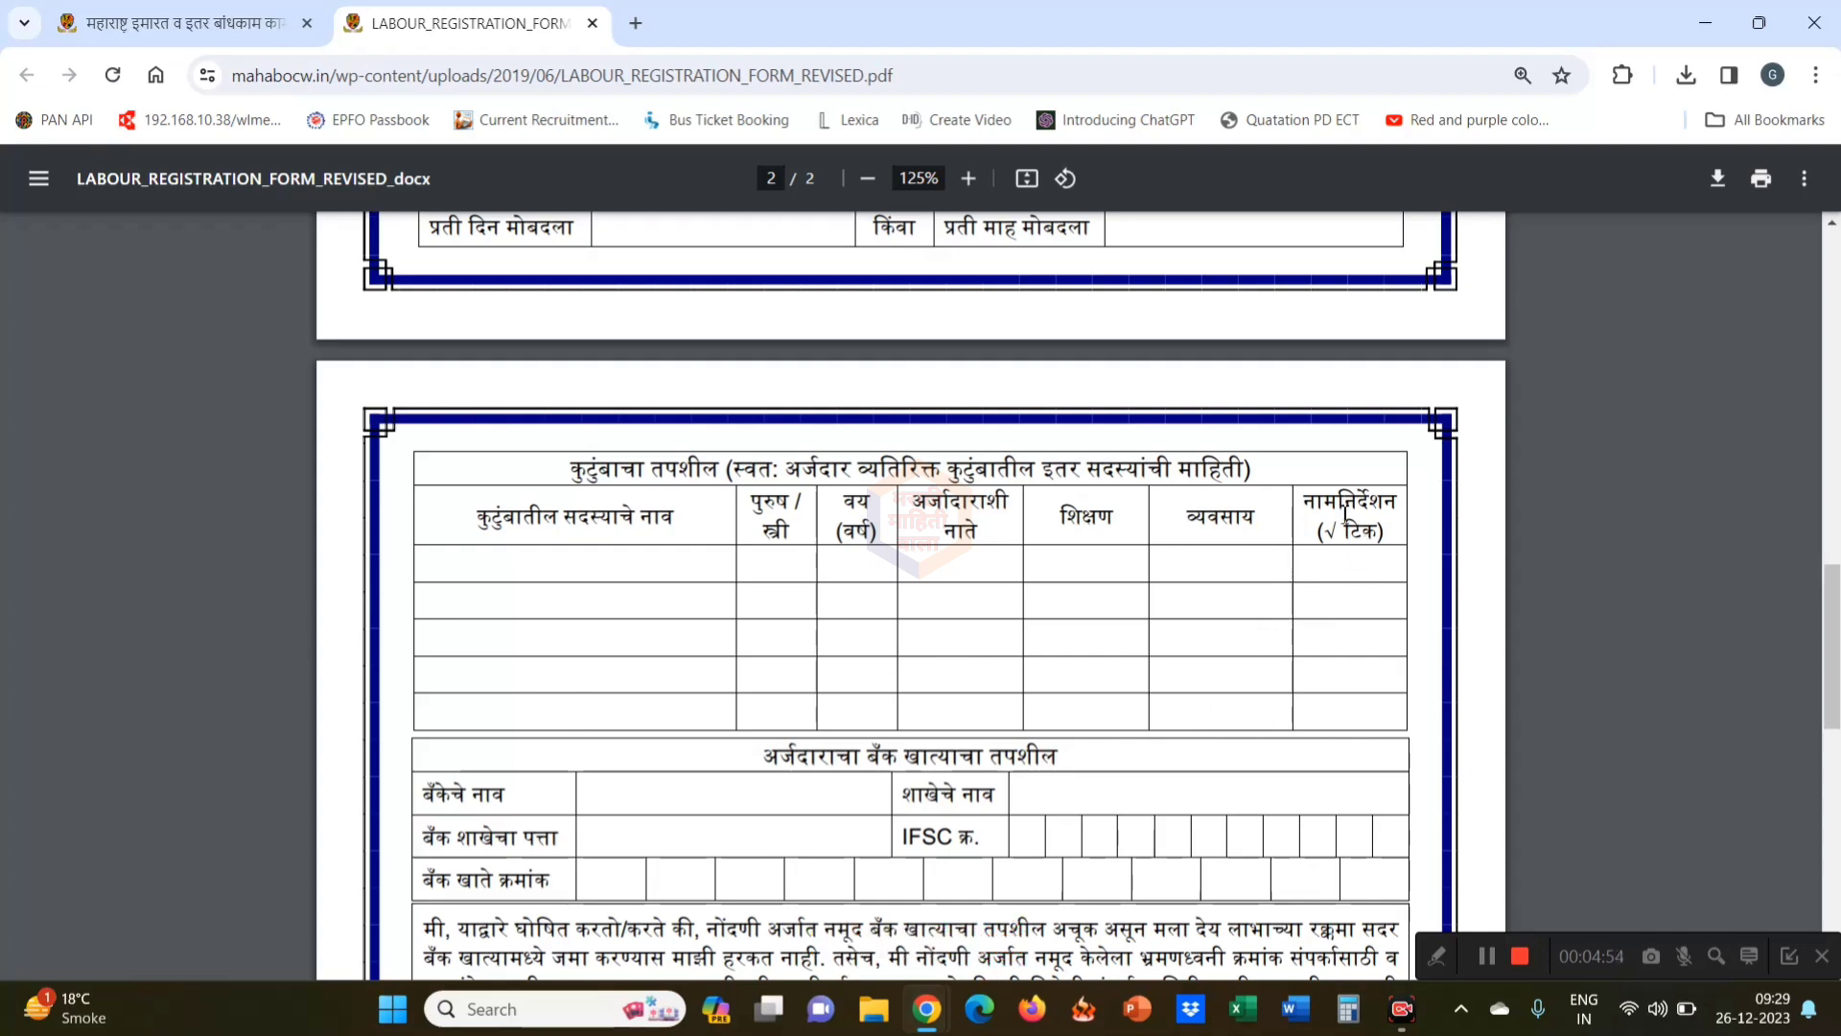
scroll(1382, 775, down, 5)
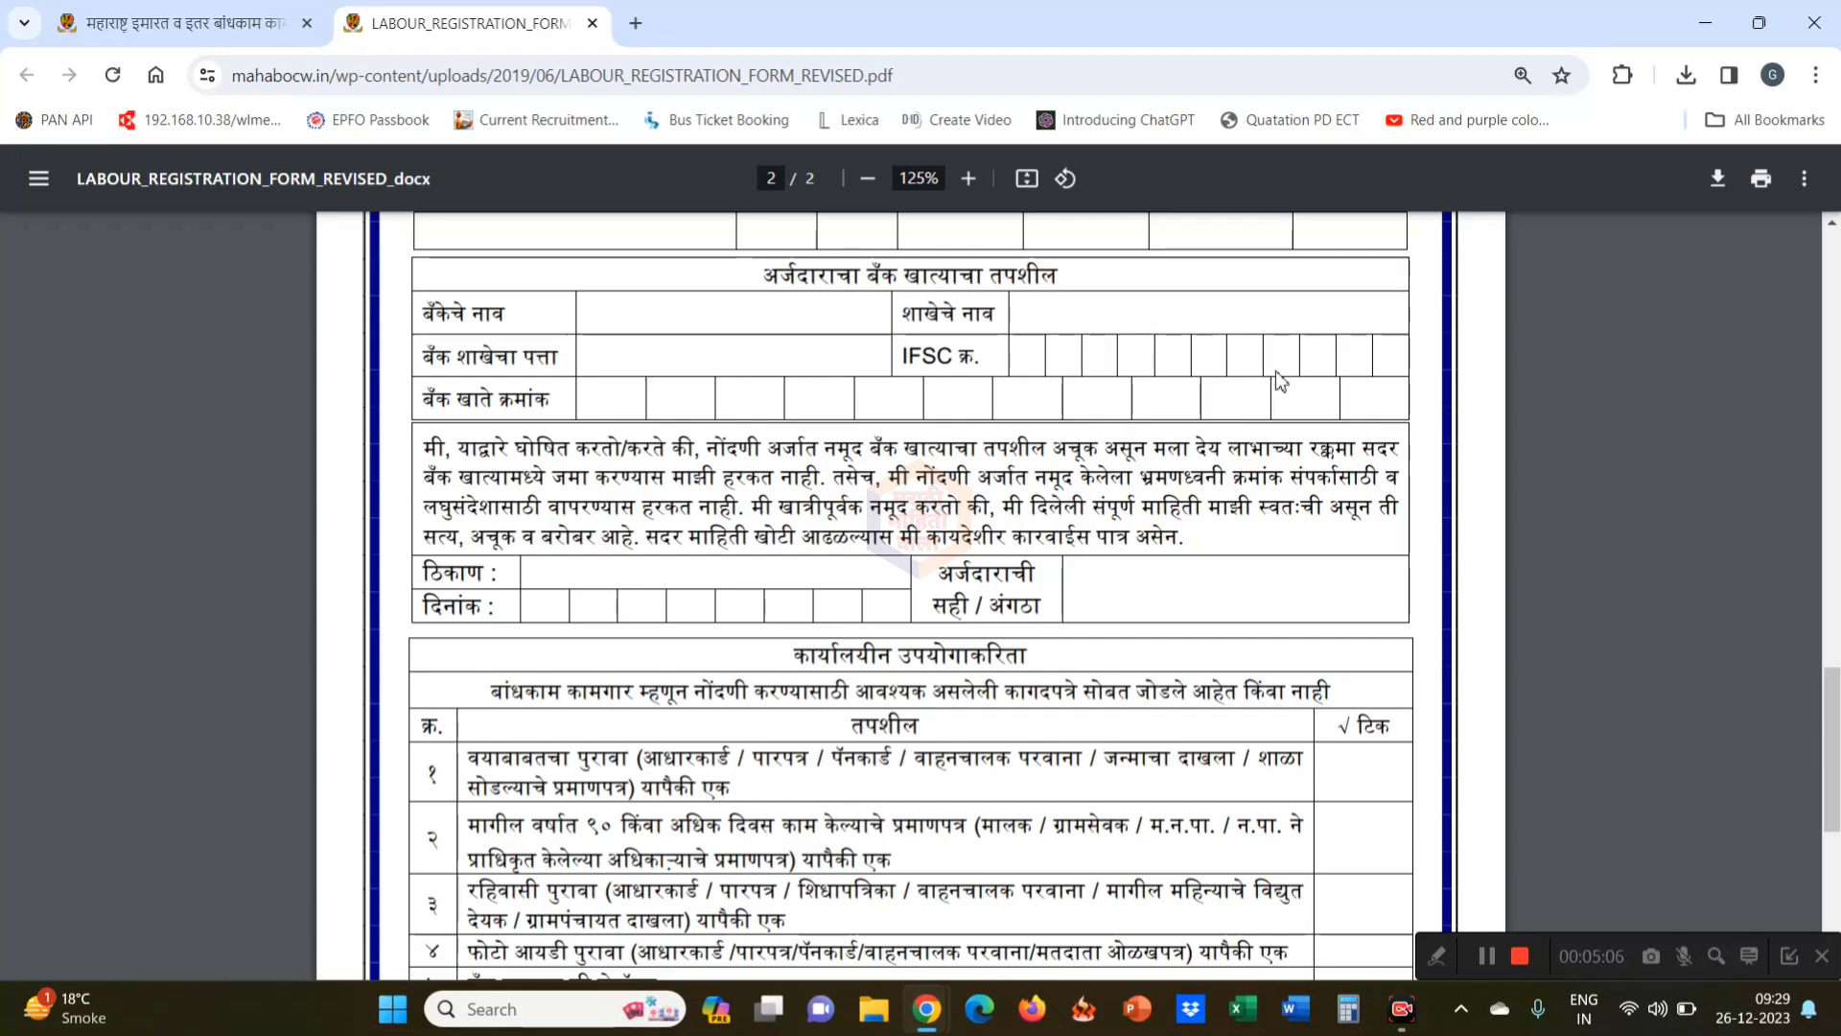
scroll(592, 579, down, 3)
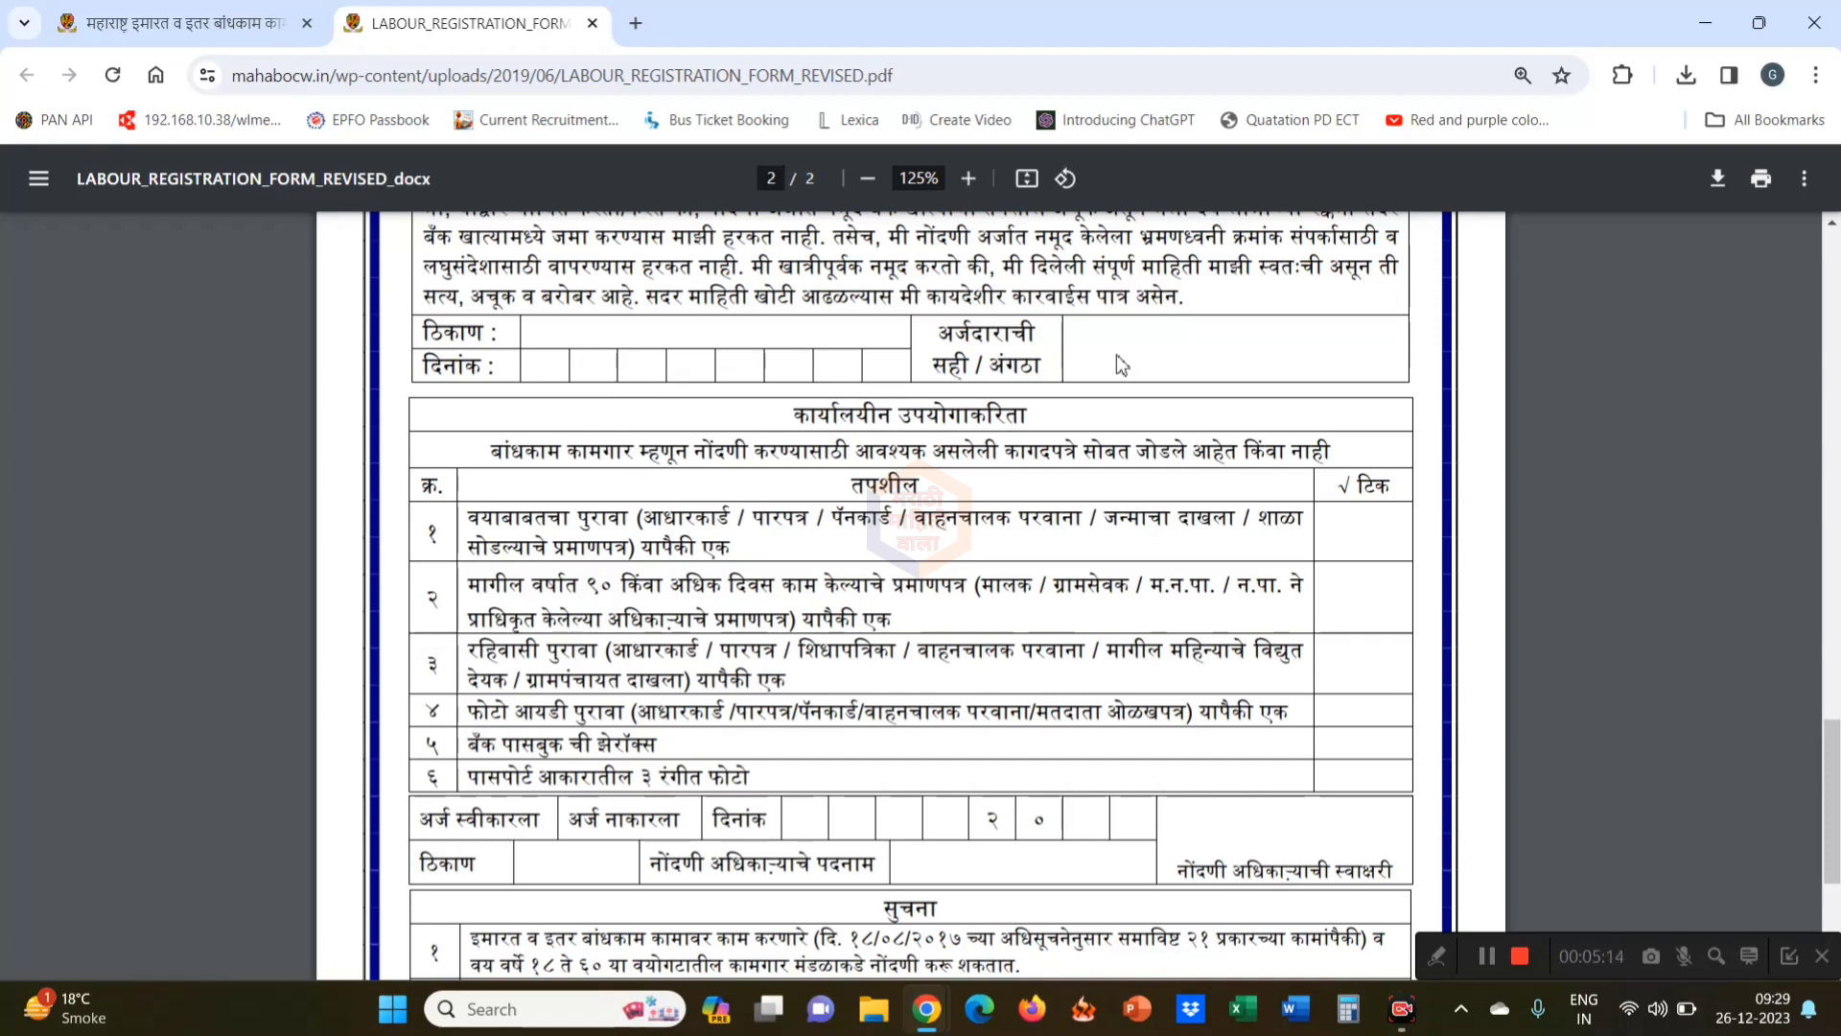
scroll(1344, 397, down, 5)
scroll(1344, 397, up, 4)
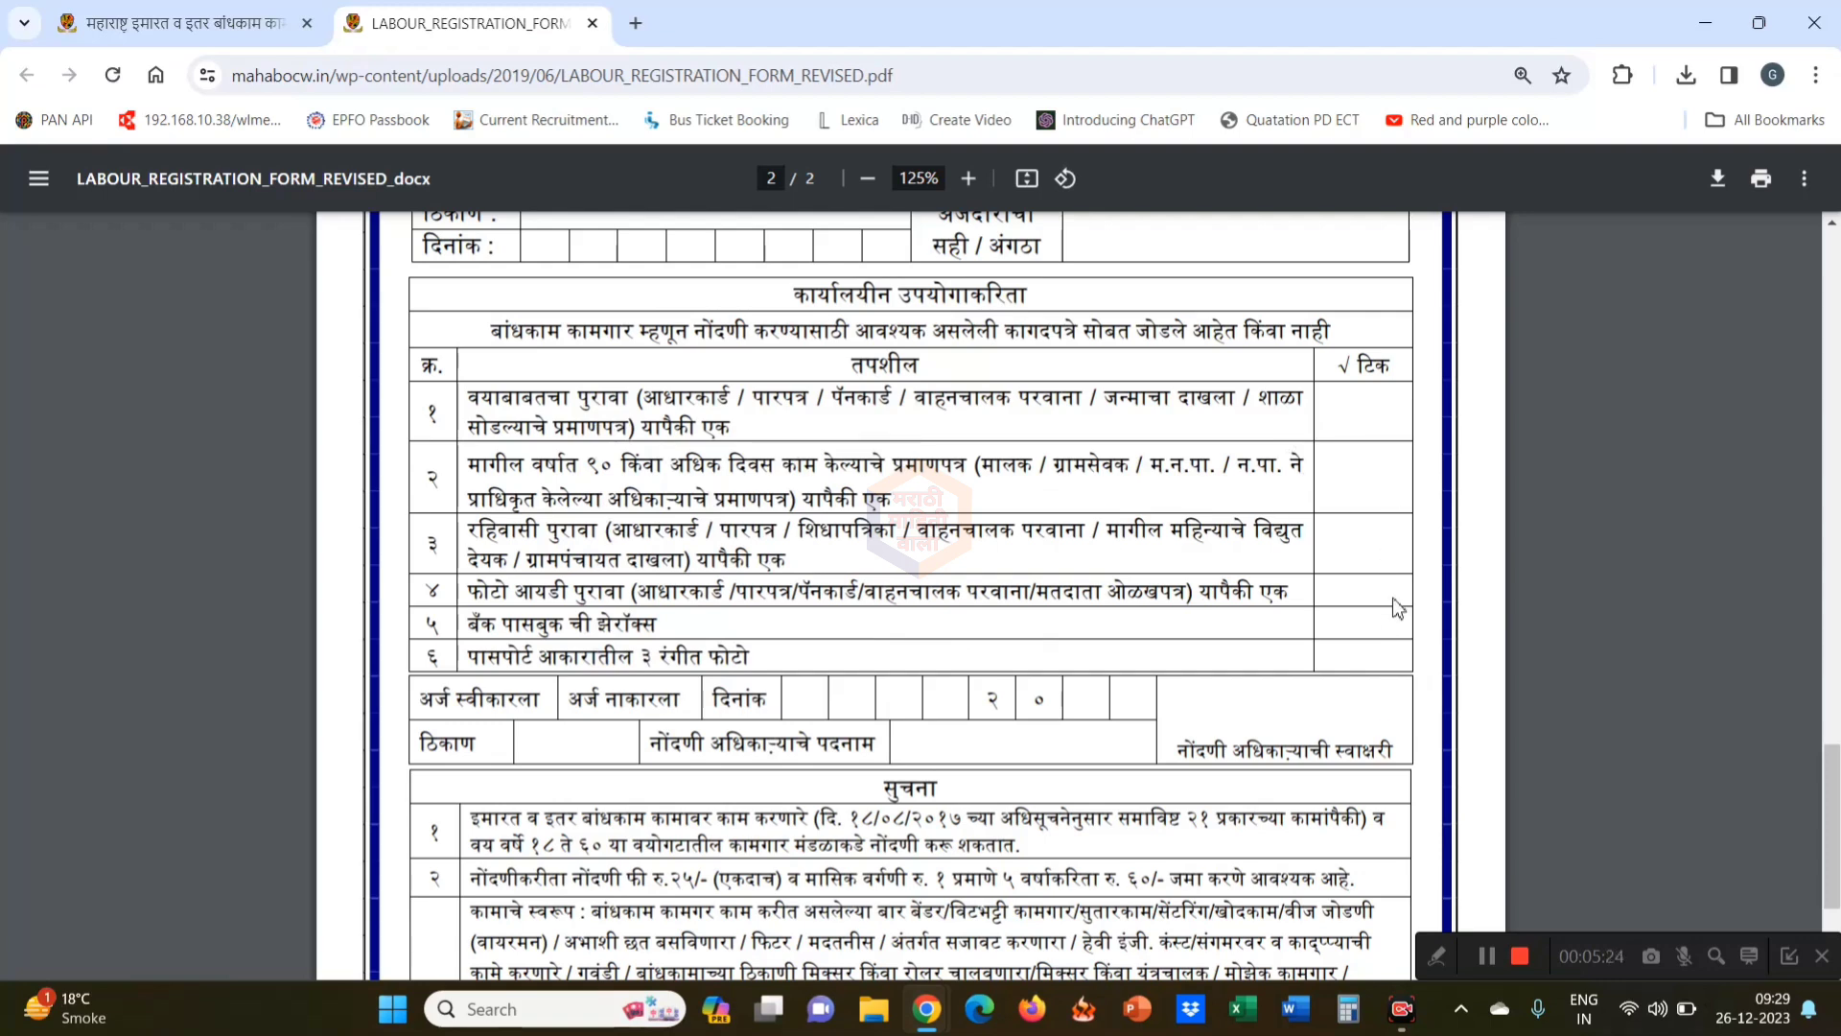
scroll(1398, 600, down, 2)
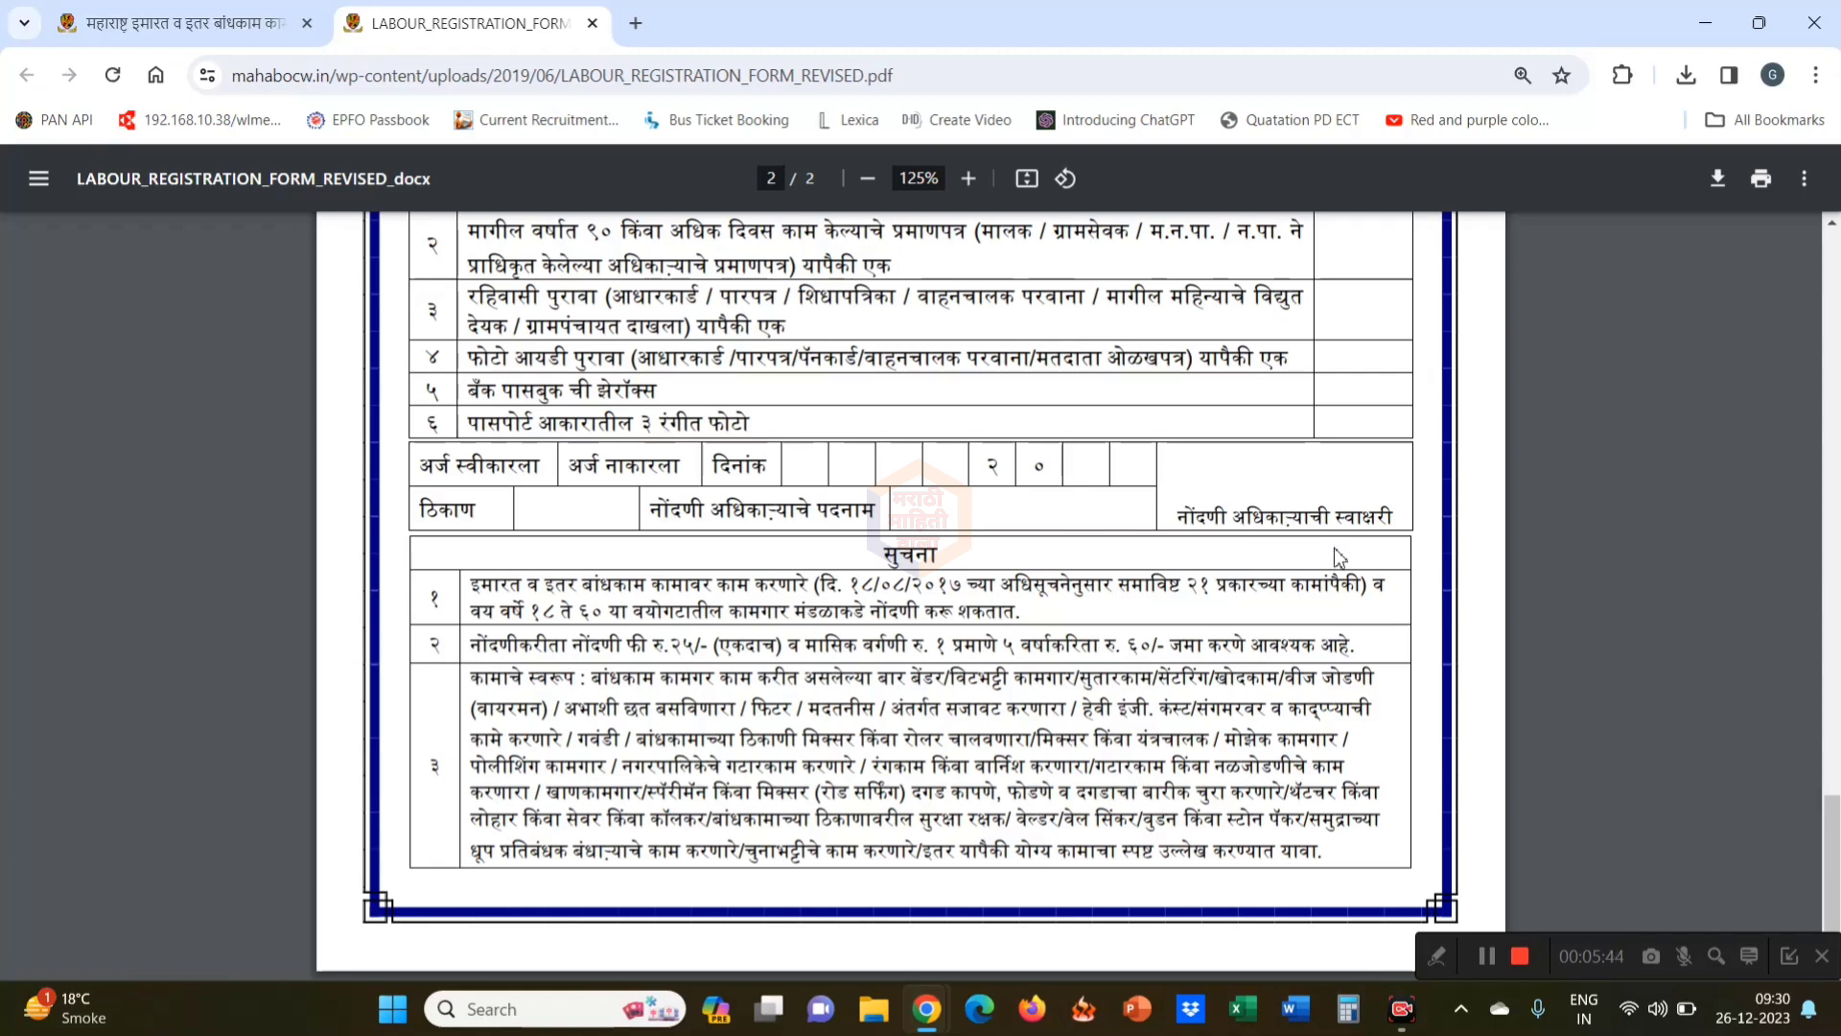
scroll(1192, 566, up, 10)
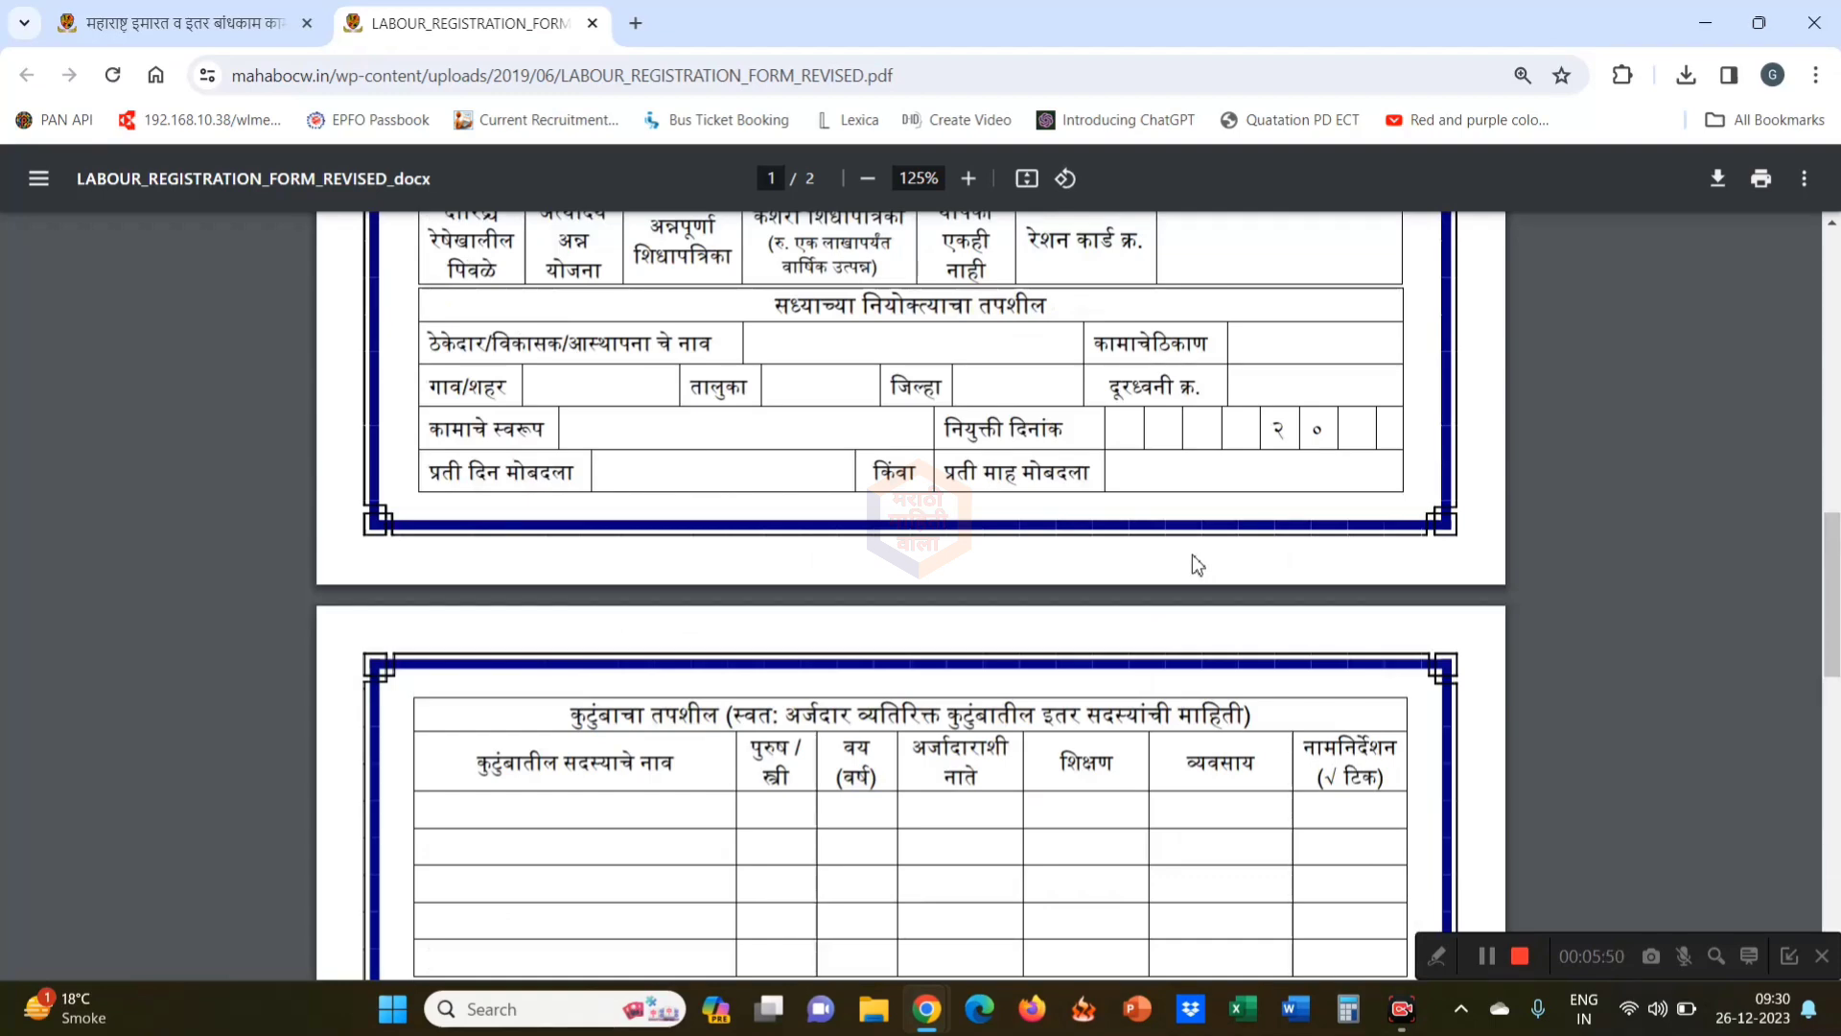
Return to the board's home page and open the बांधकाम कामगार: नोंदणी online registration page
key(ctrl+shift+Tab)
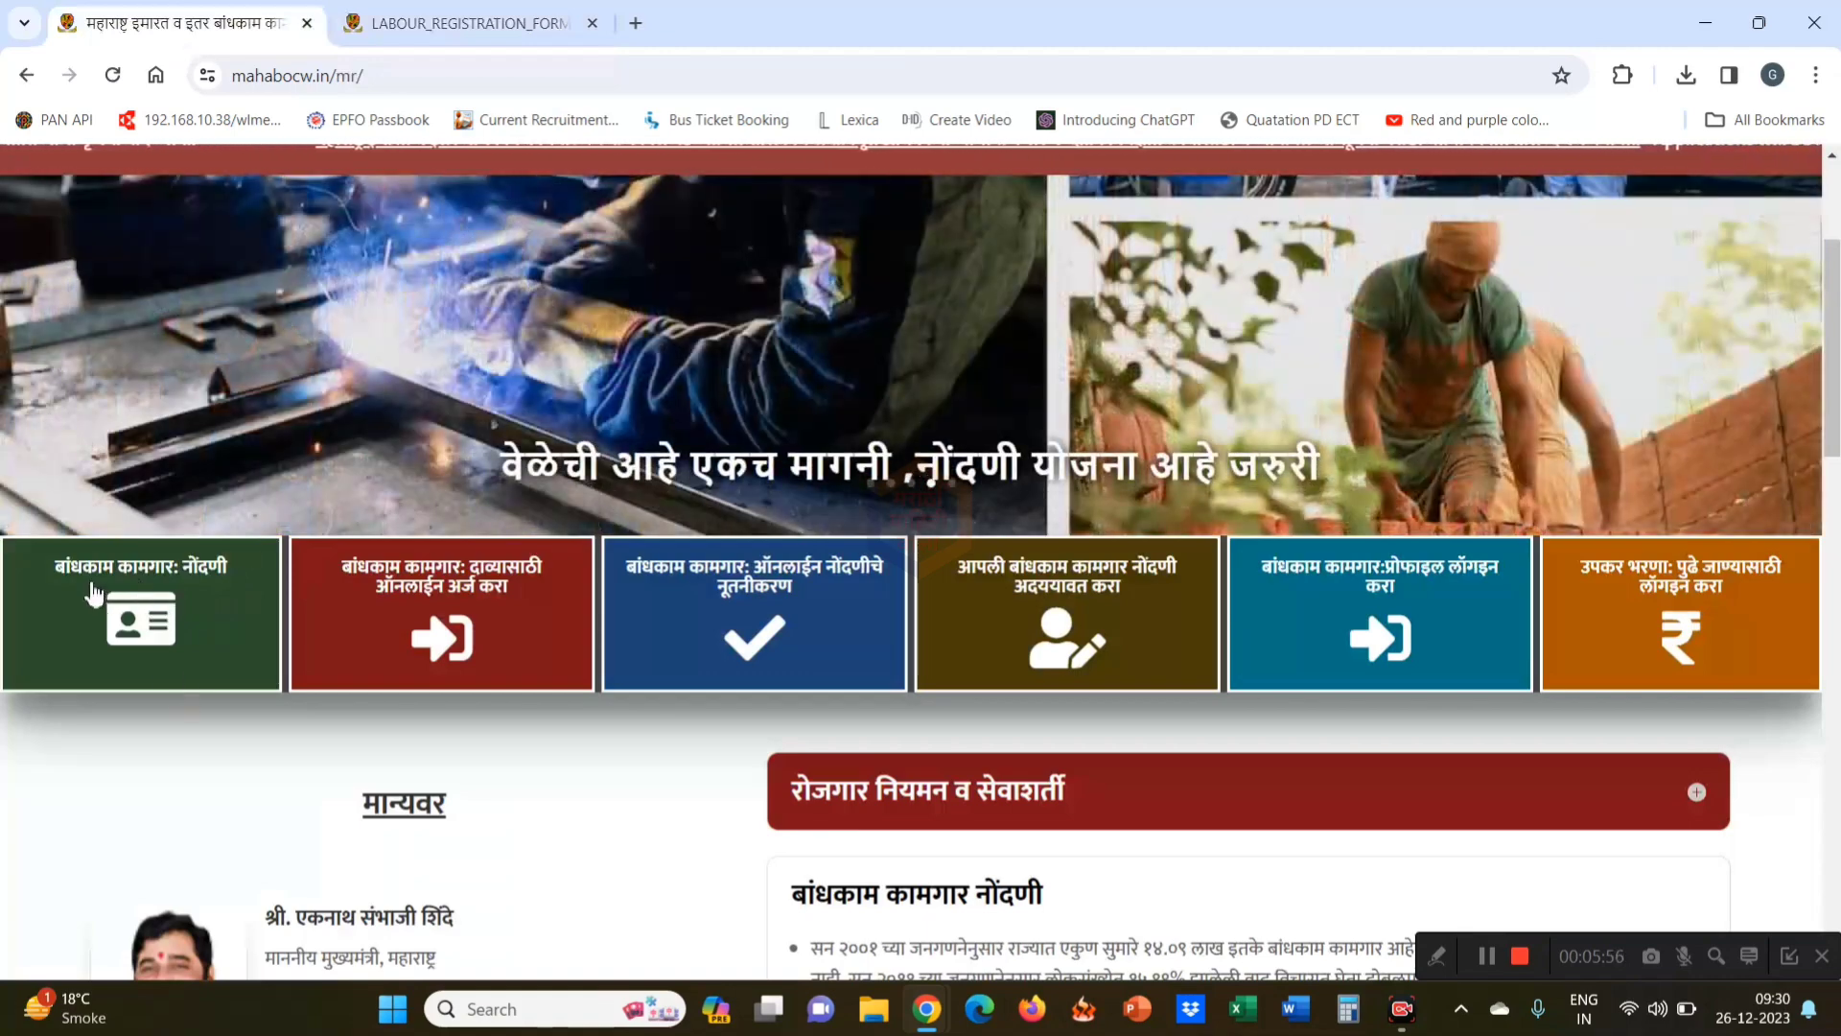
click(158, 596)
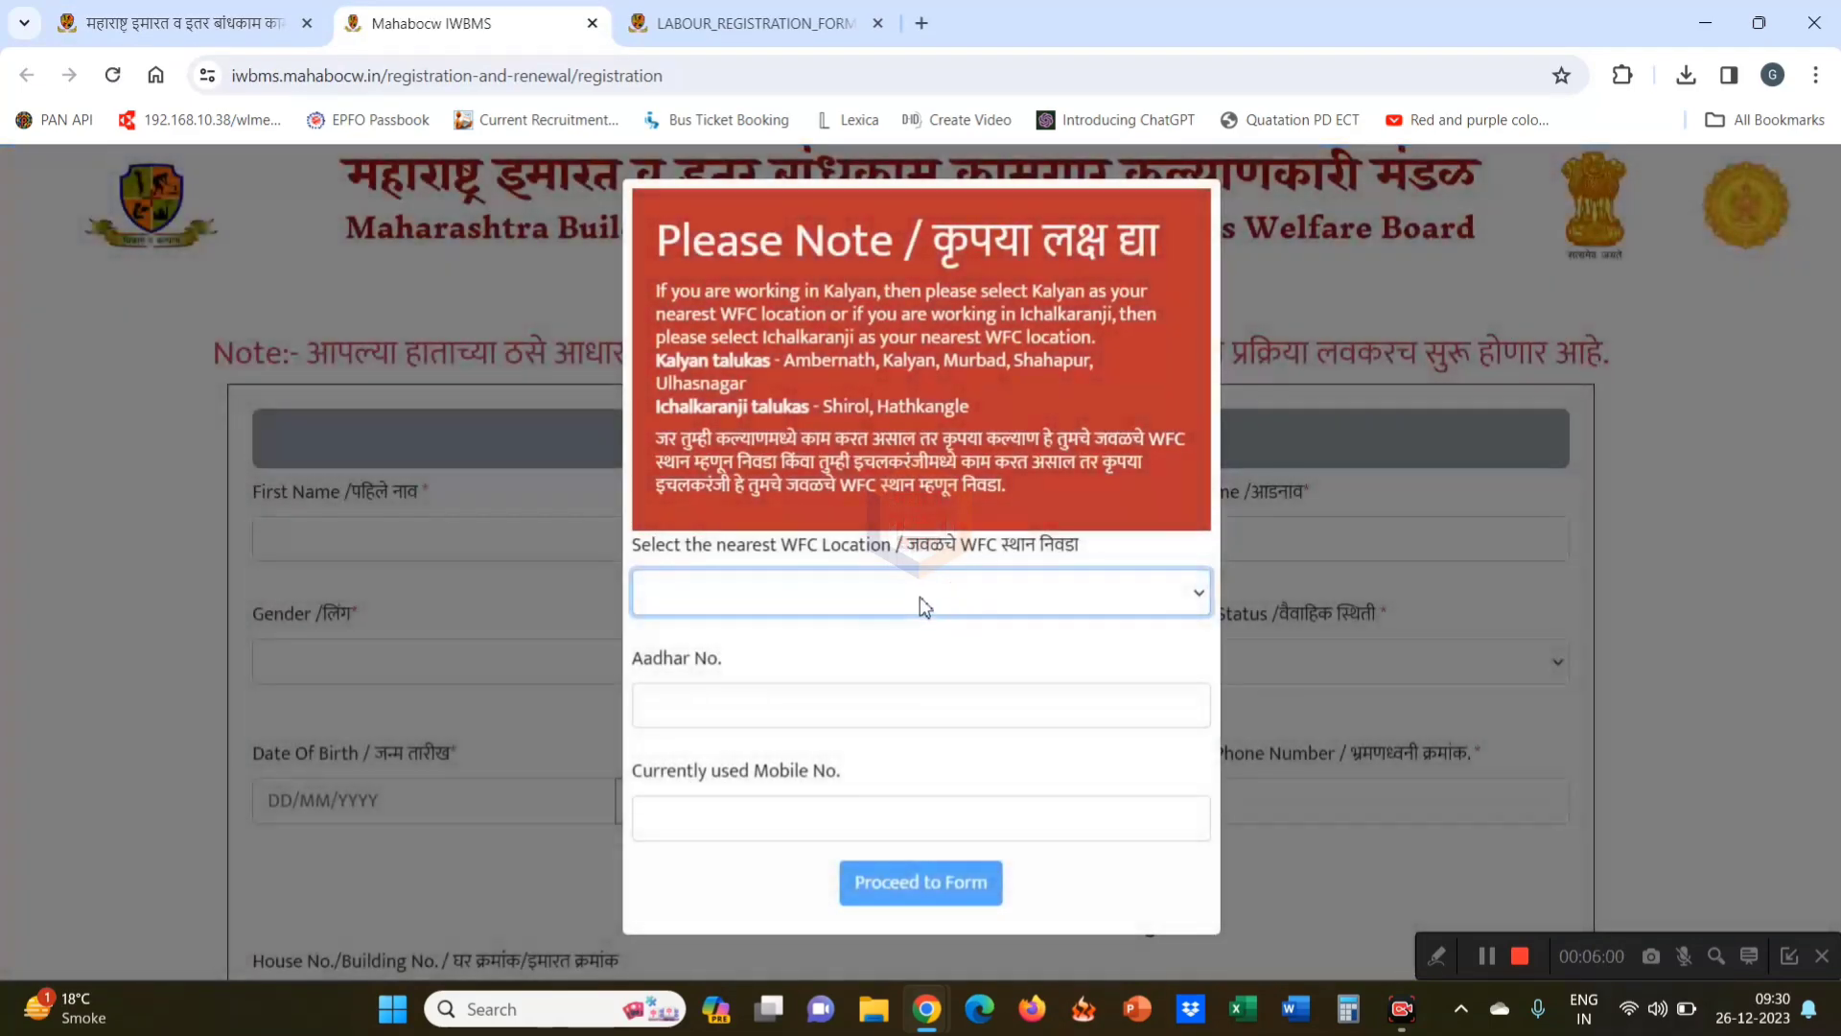
Select Beed as the nearest WFC location and proceed to the registration form with the applicant's Aadhaar and mobile numbers
click(922, 596)
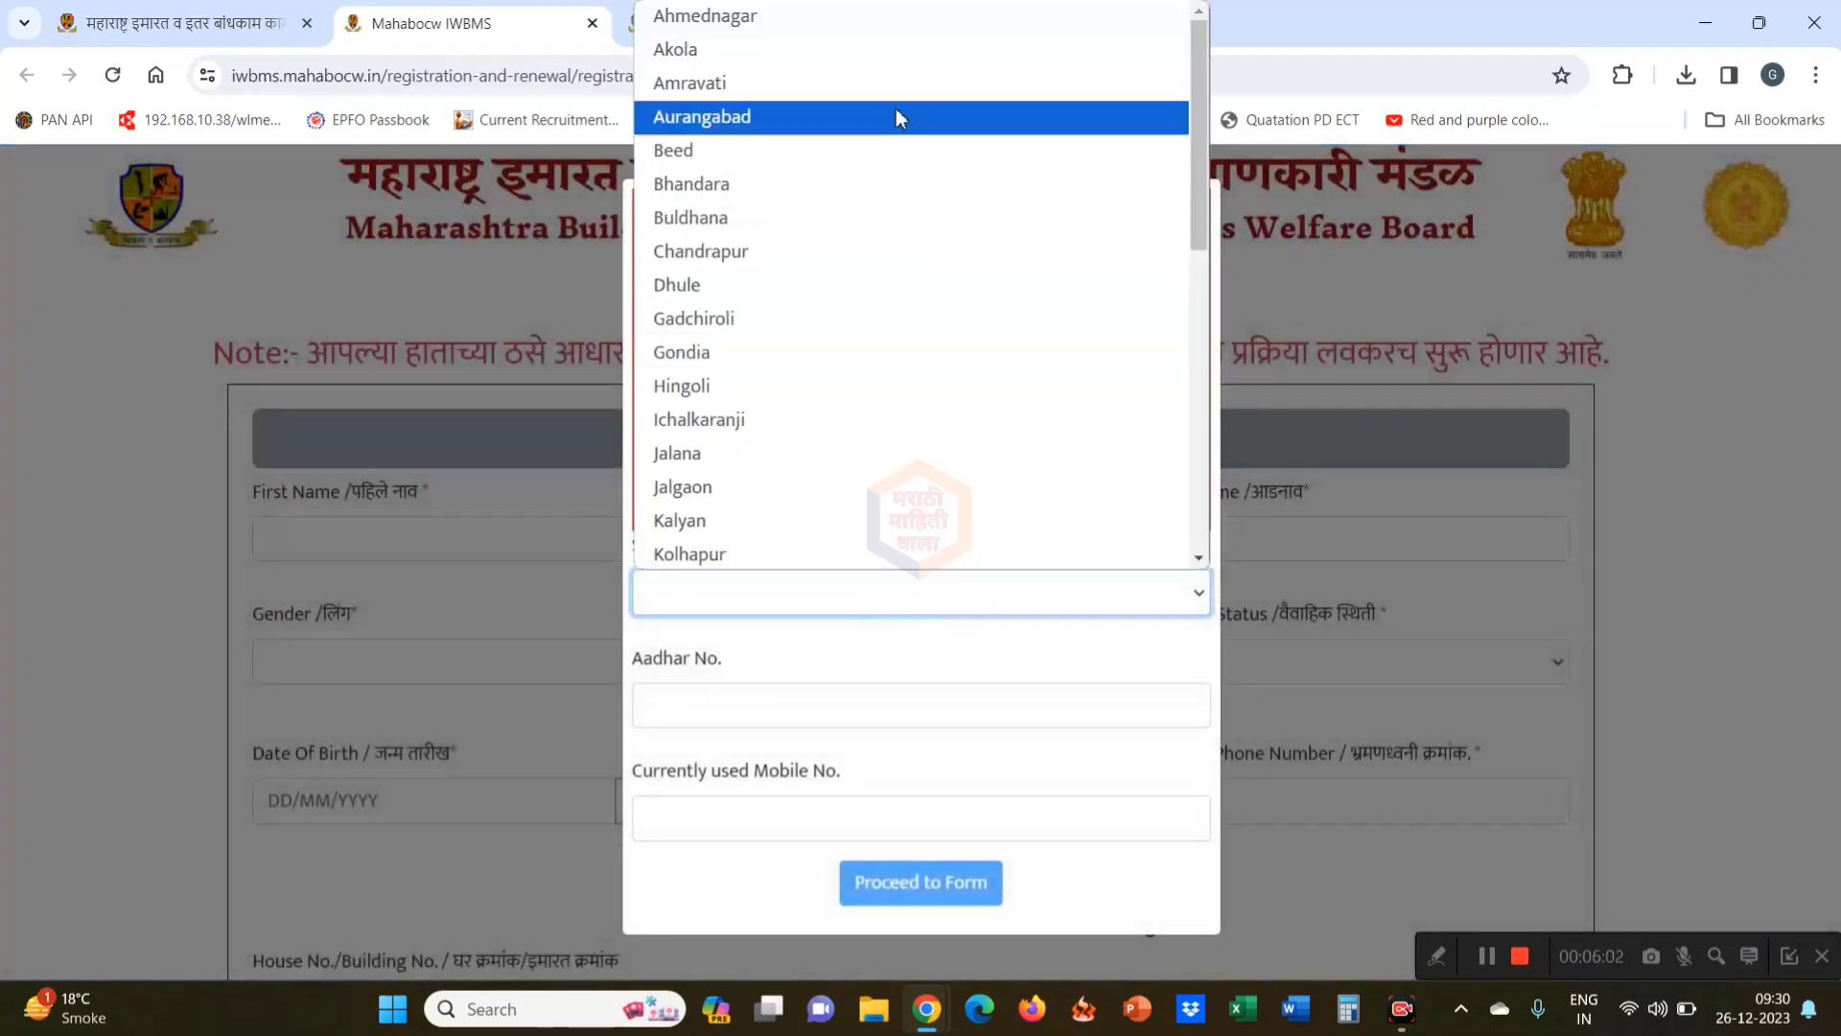
click(842, 151)
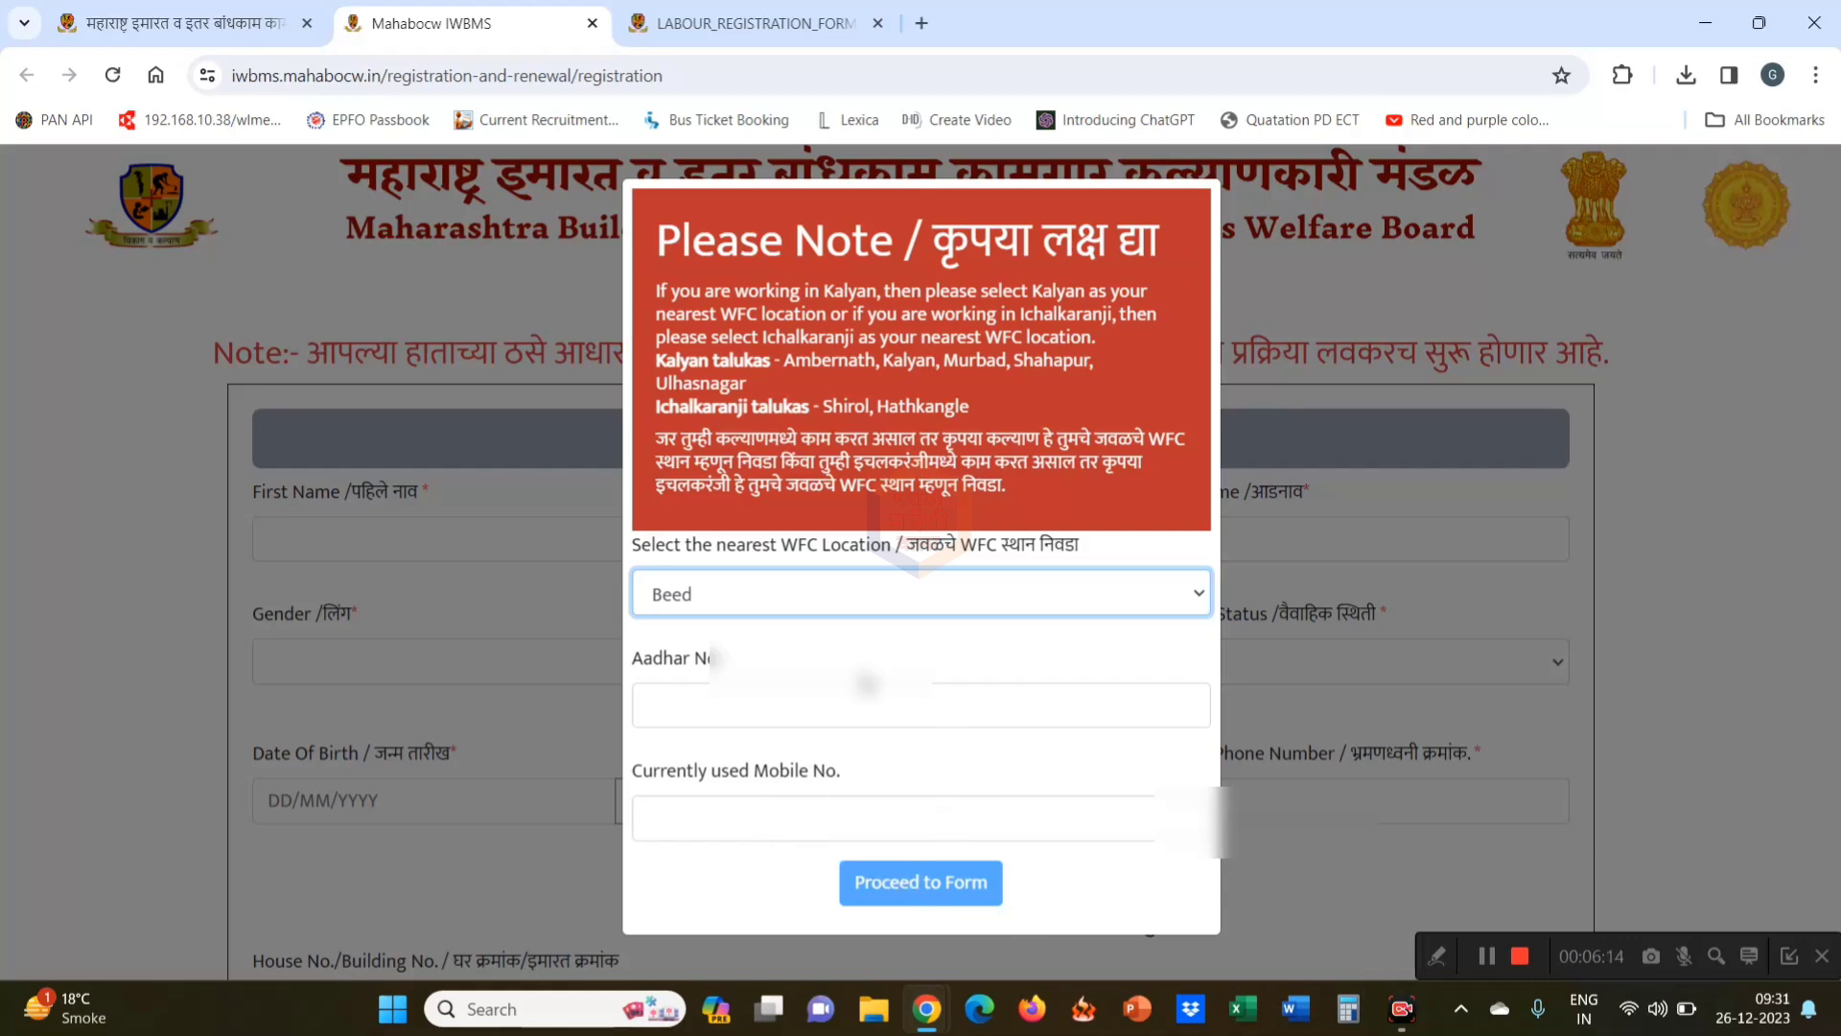
click(1531, 617)
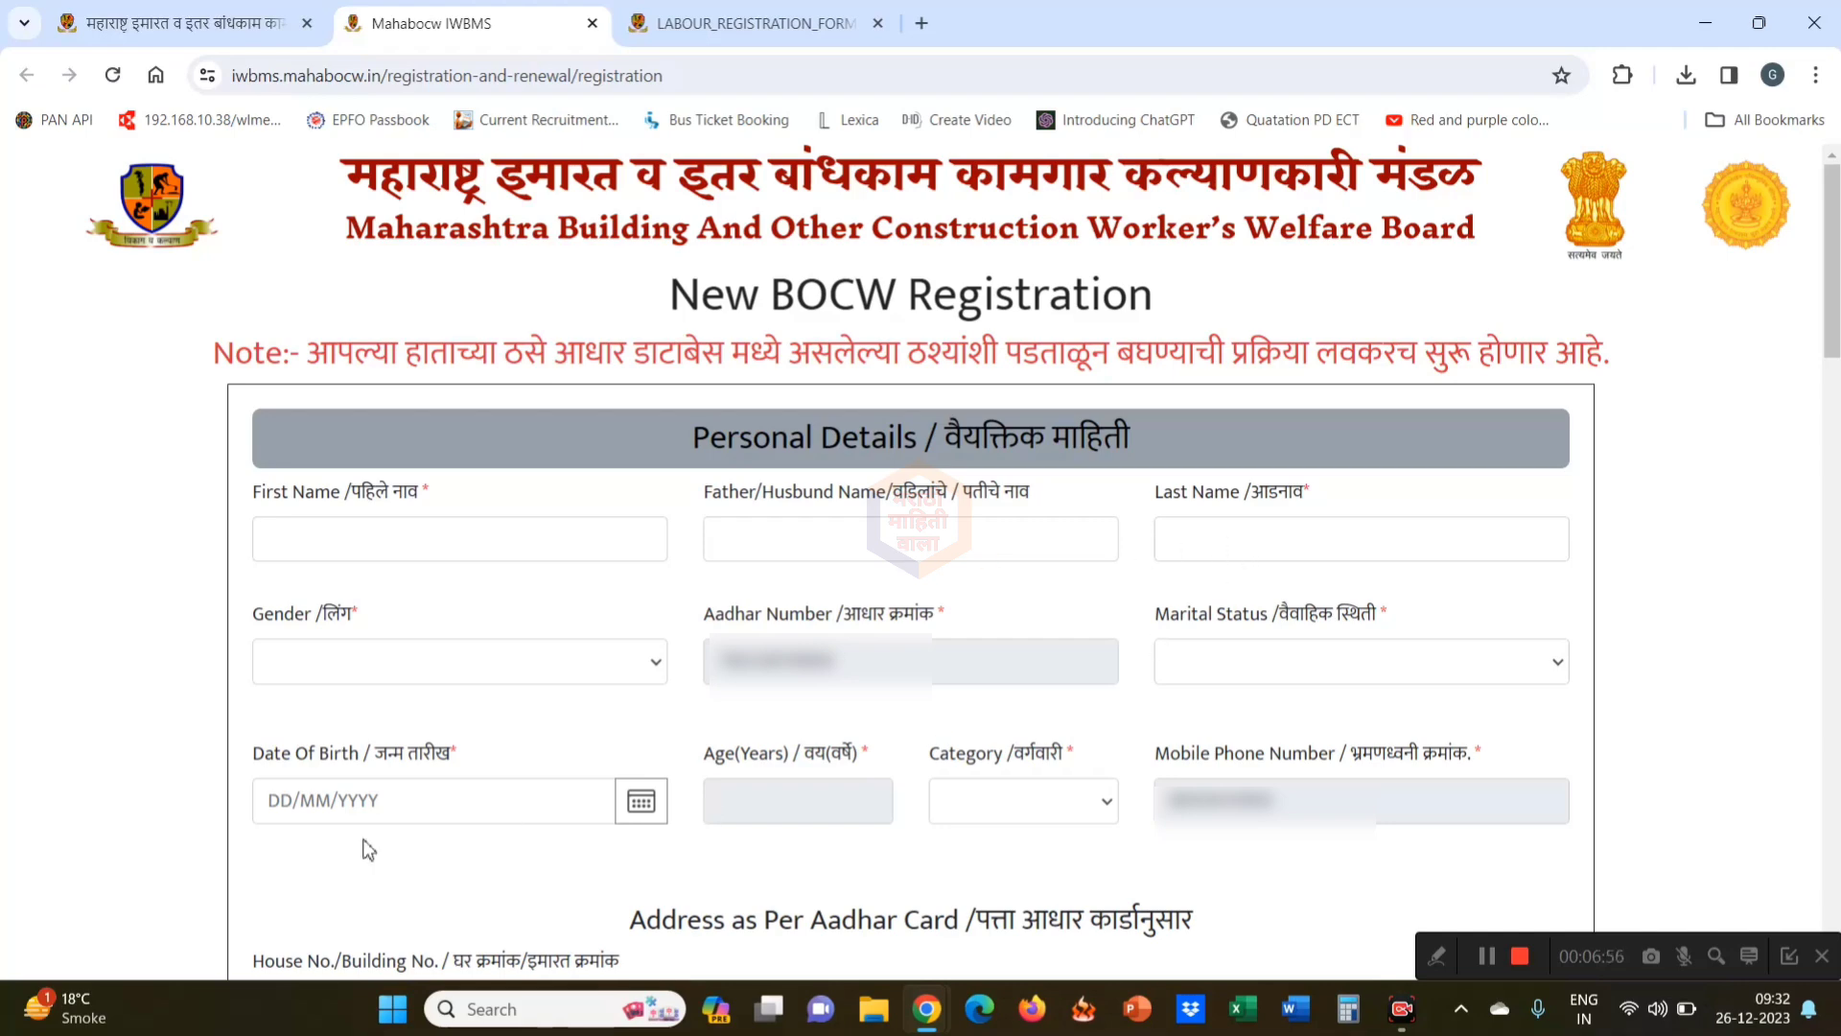
Examine the available Gender, Marital Status and Category options in the form's Personal Details section
click(368, 663)
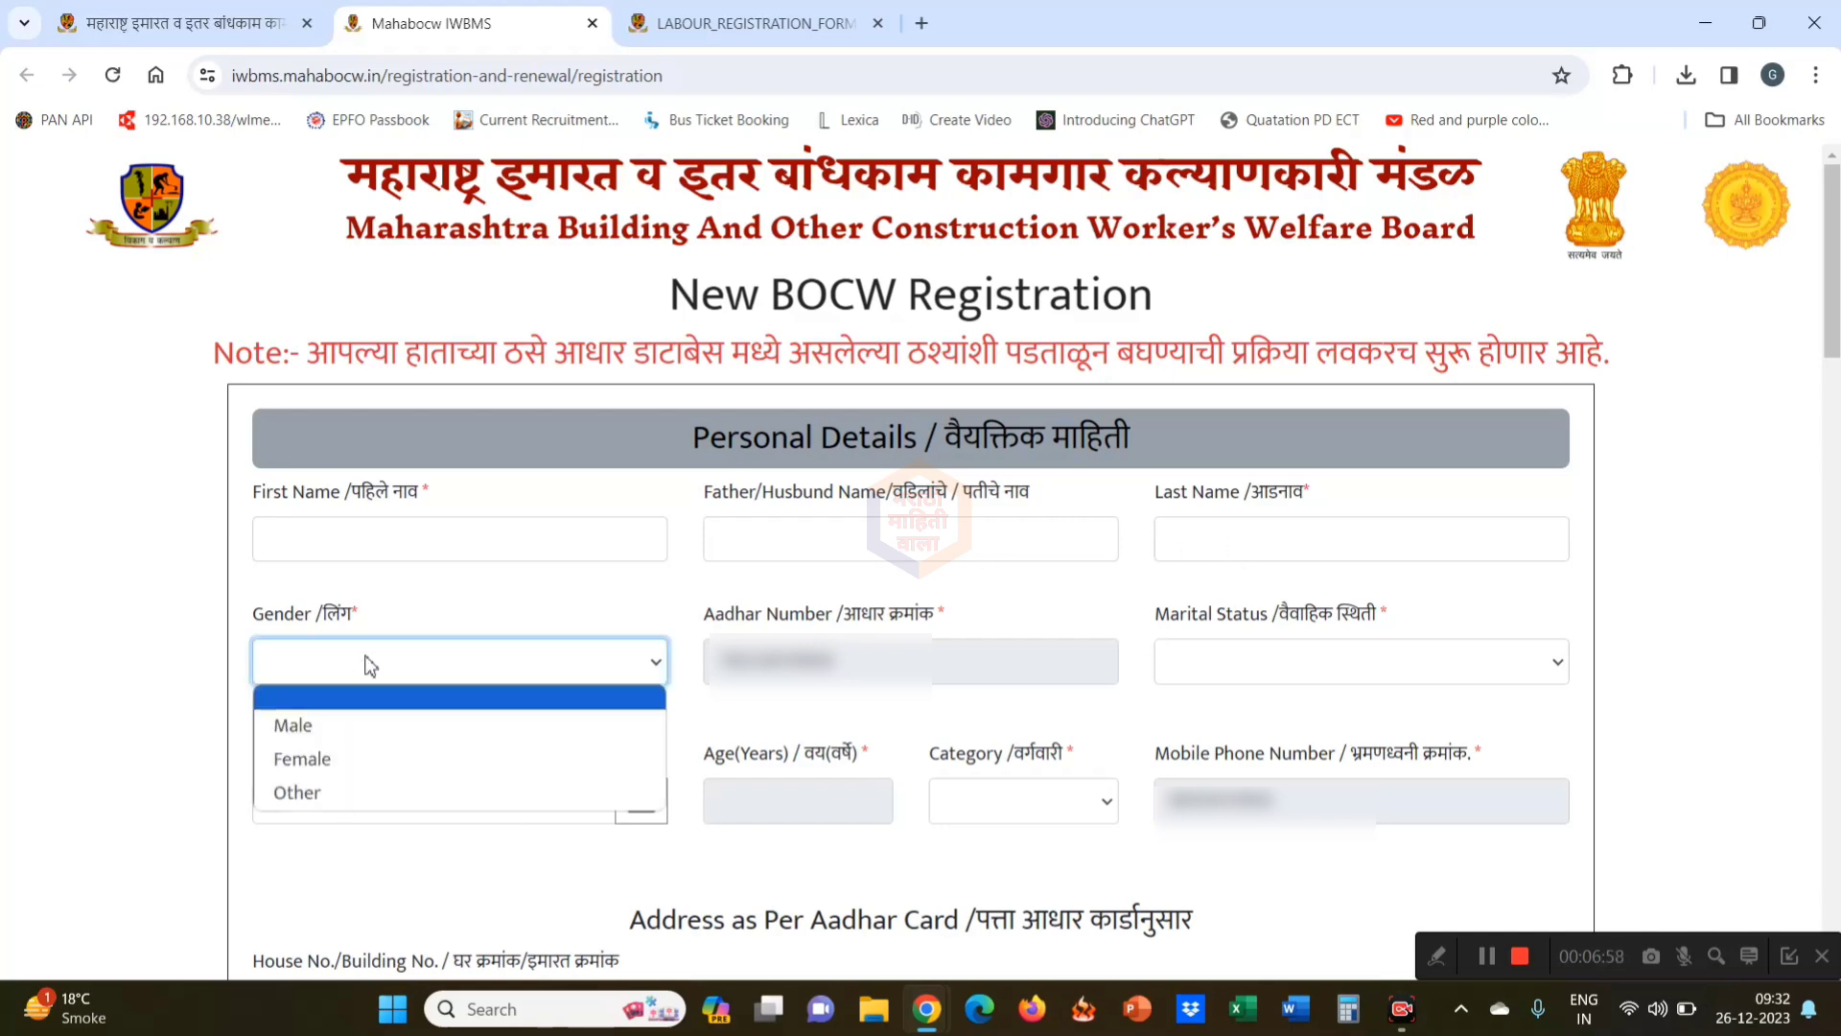
click(85, 753)
click(1363, 671)
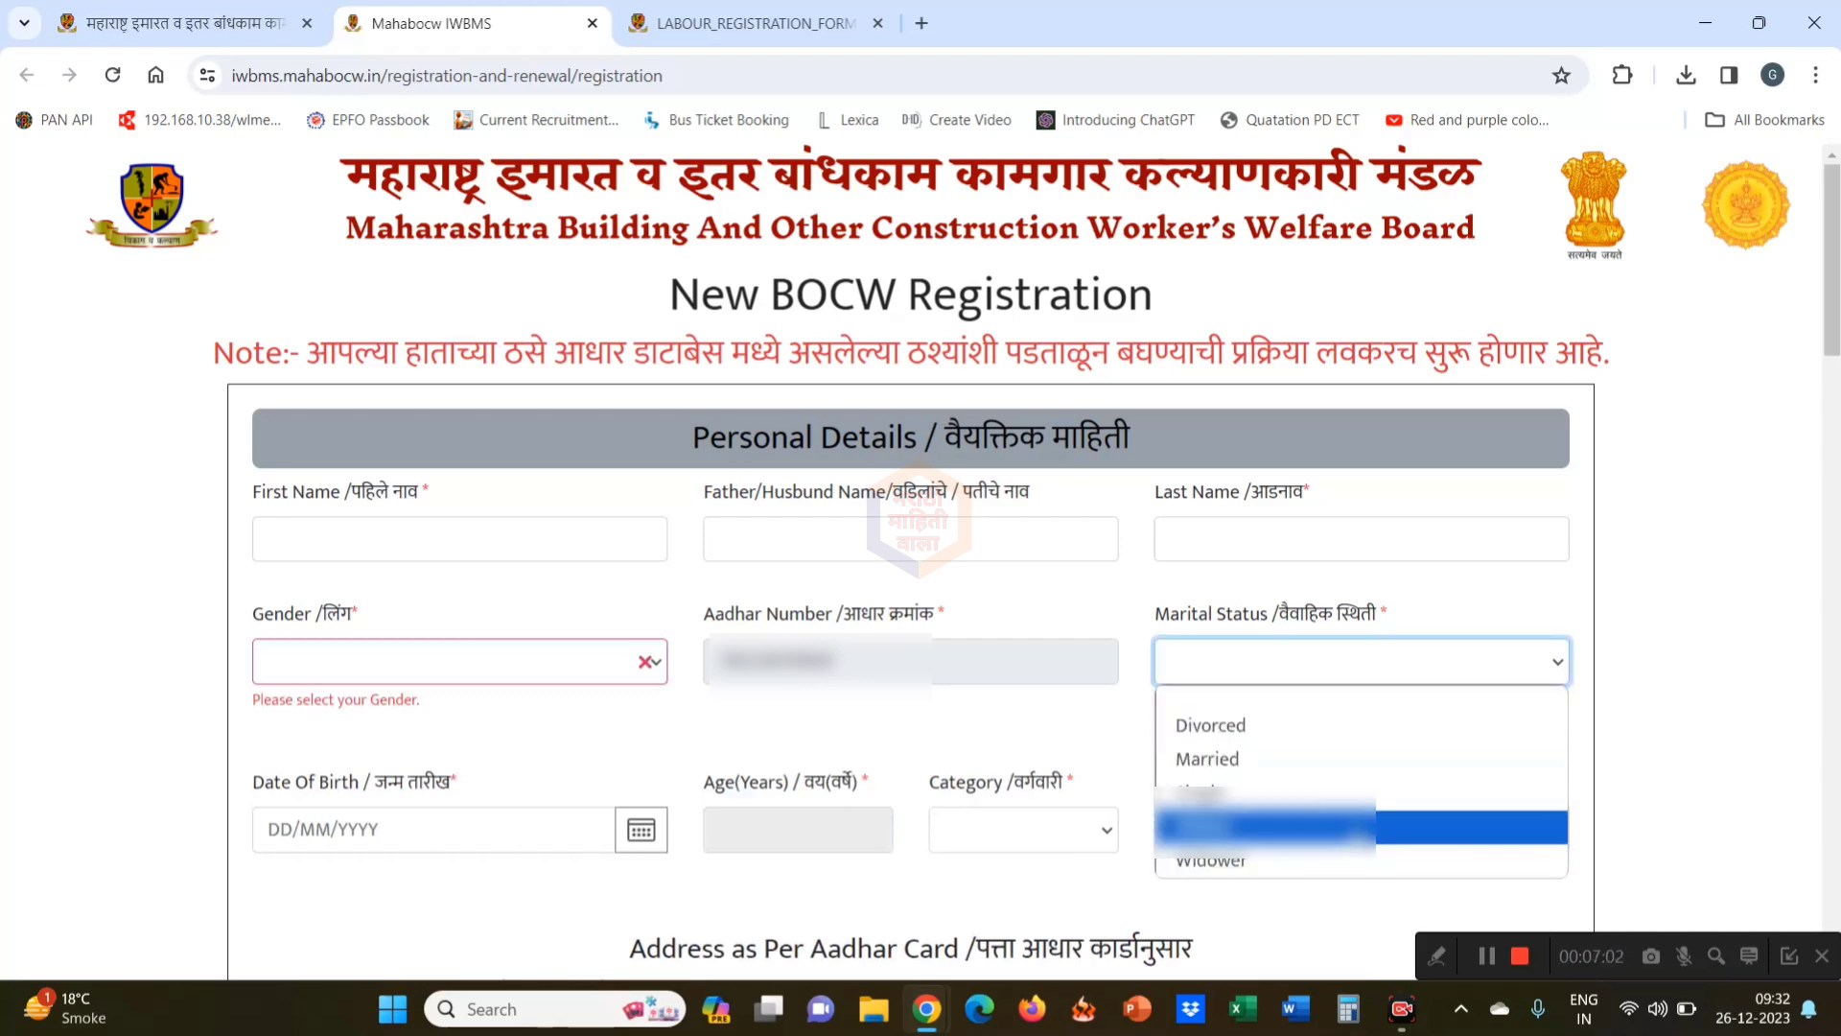
click(15, 763)
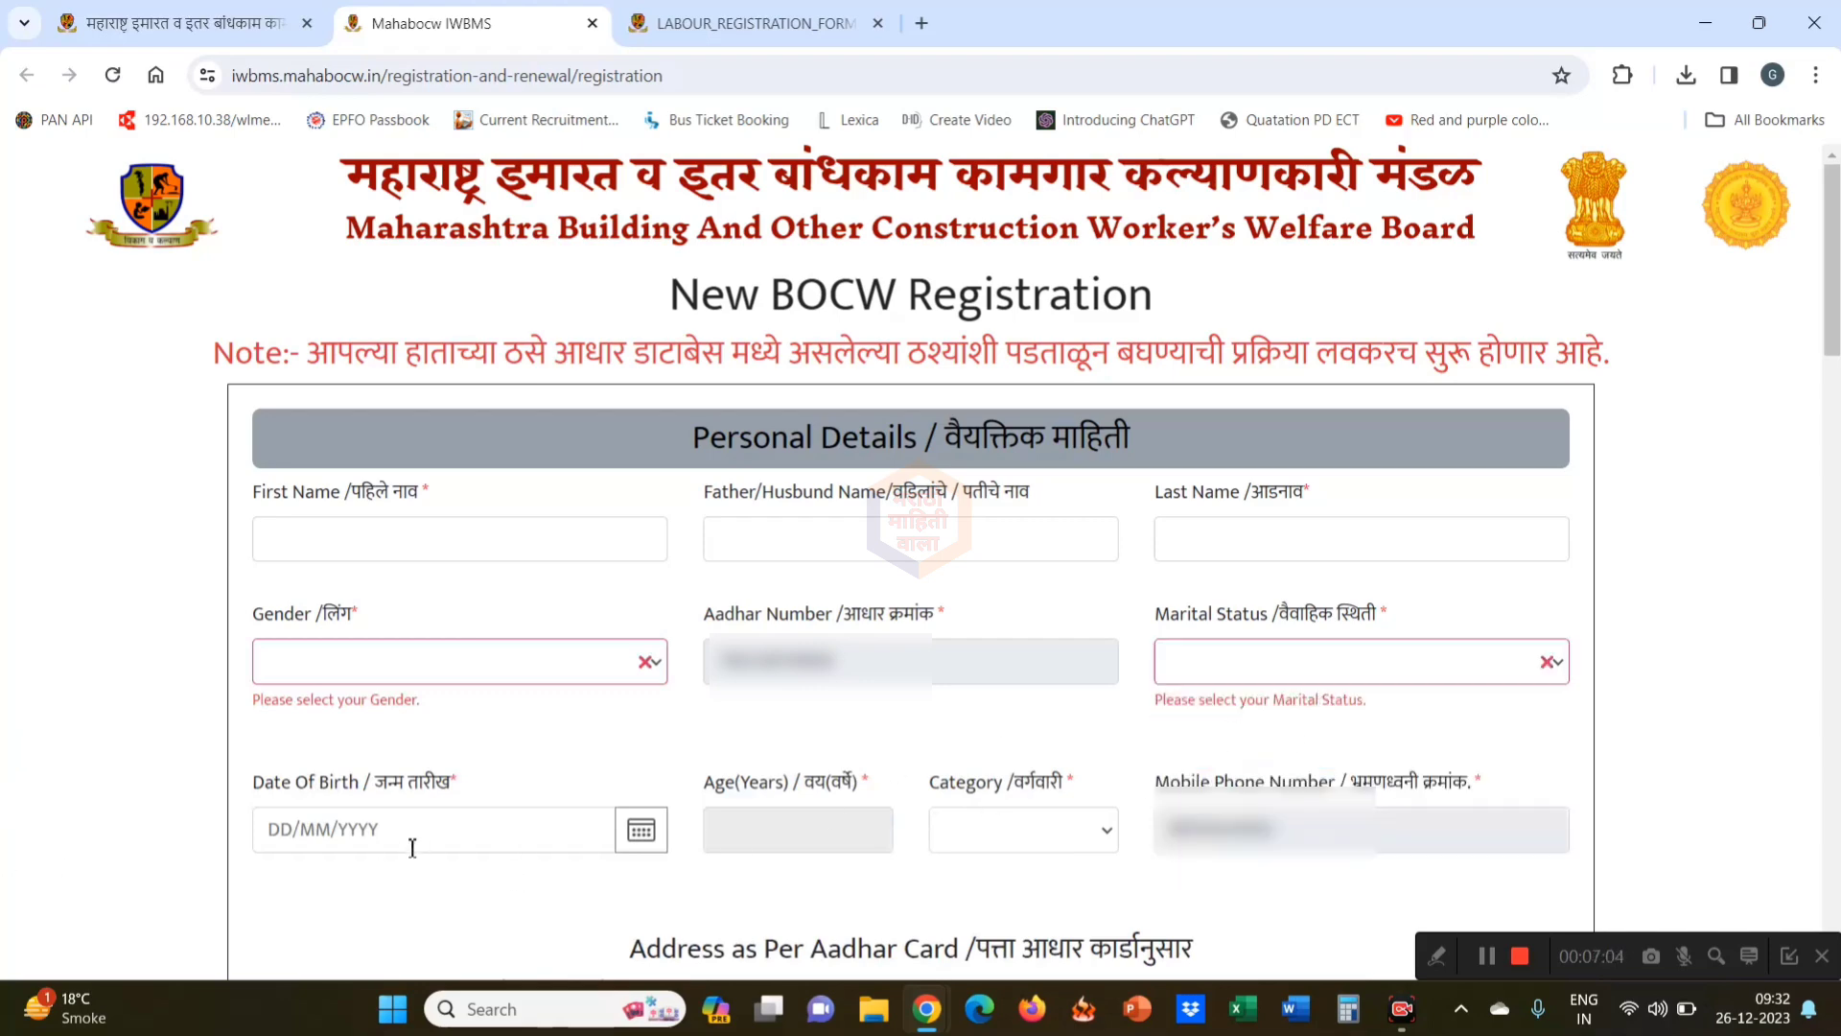
click(1075, 854)
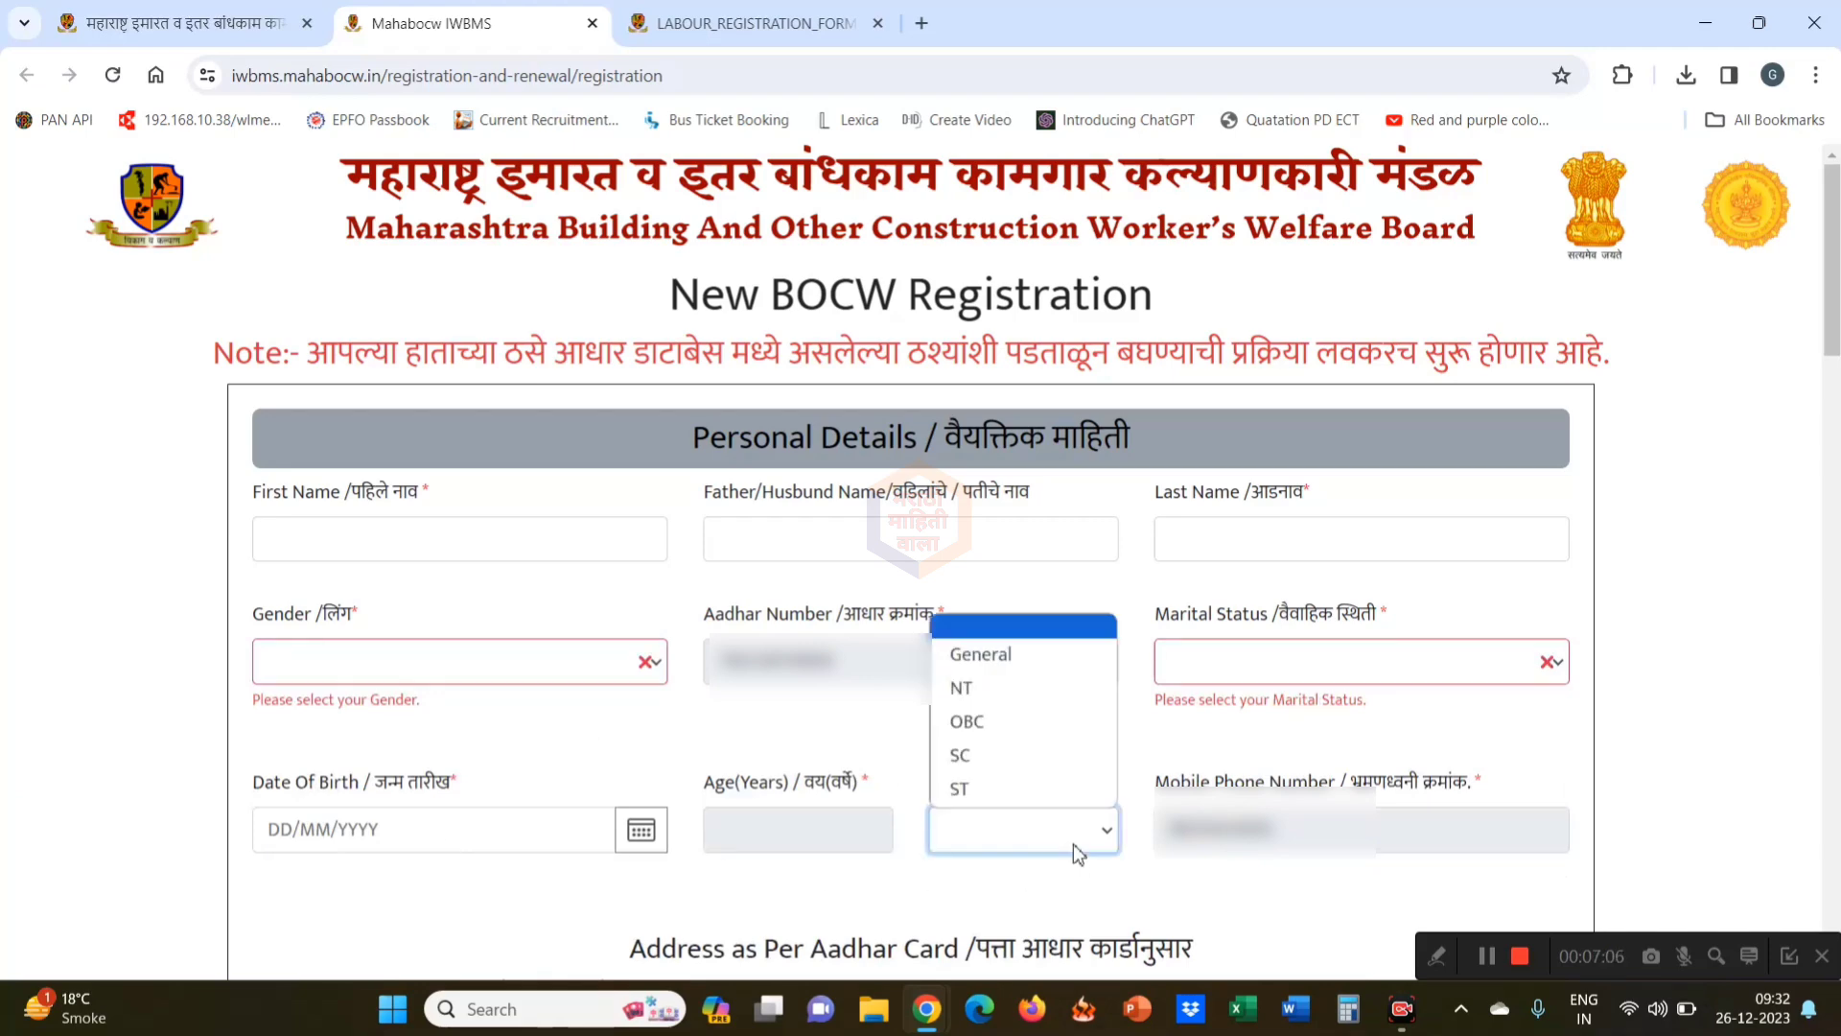
click(931, 888)
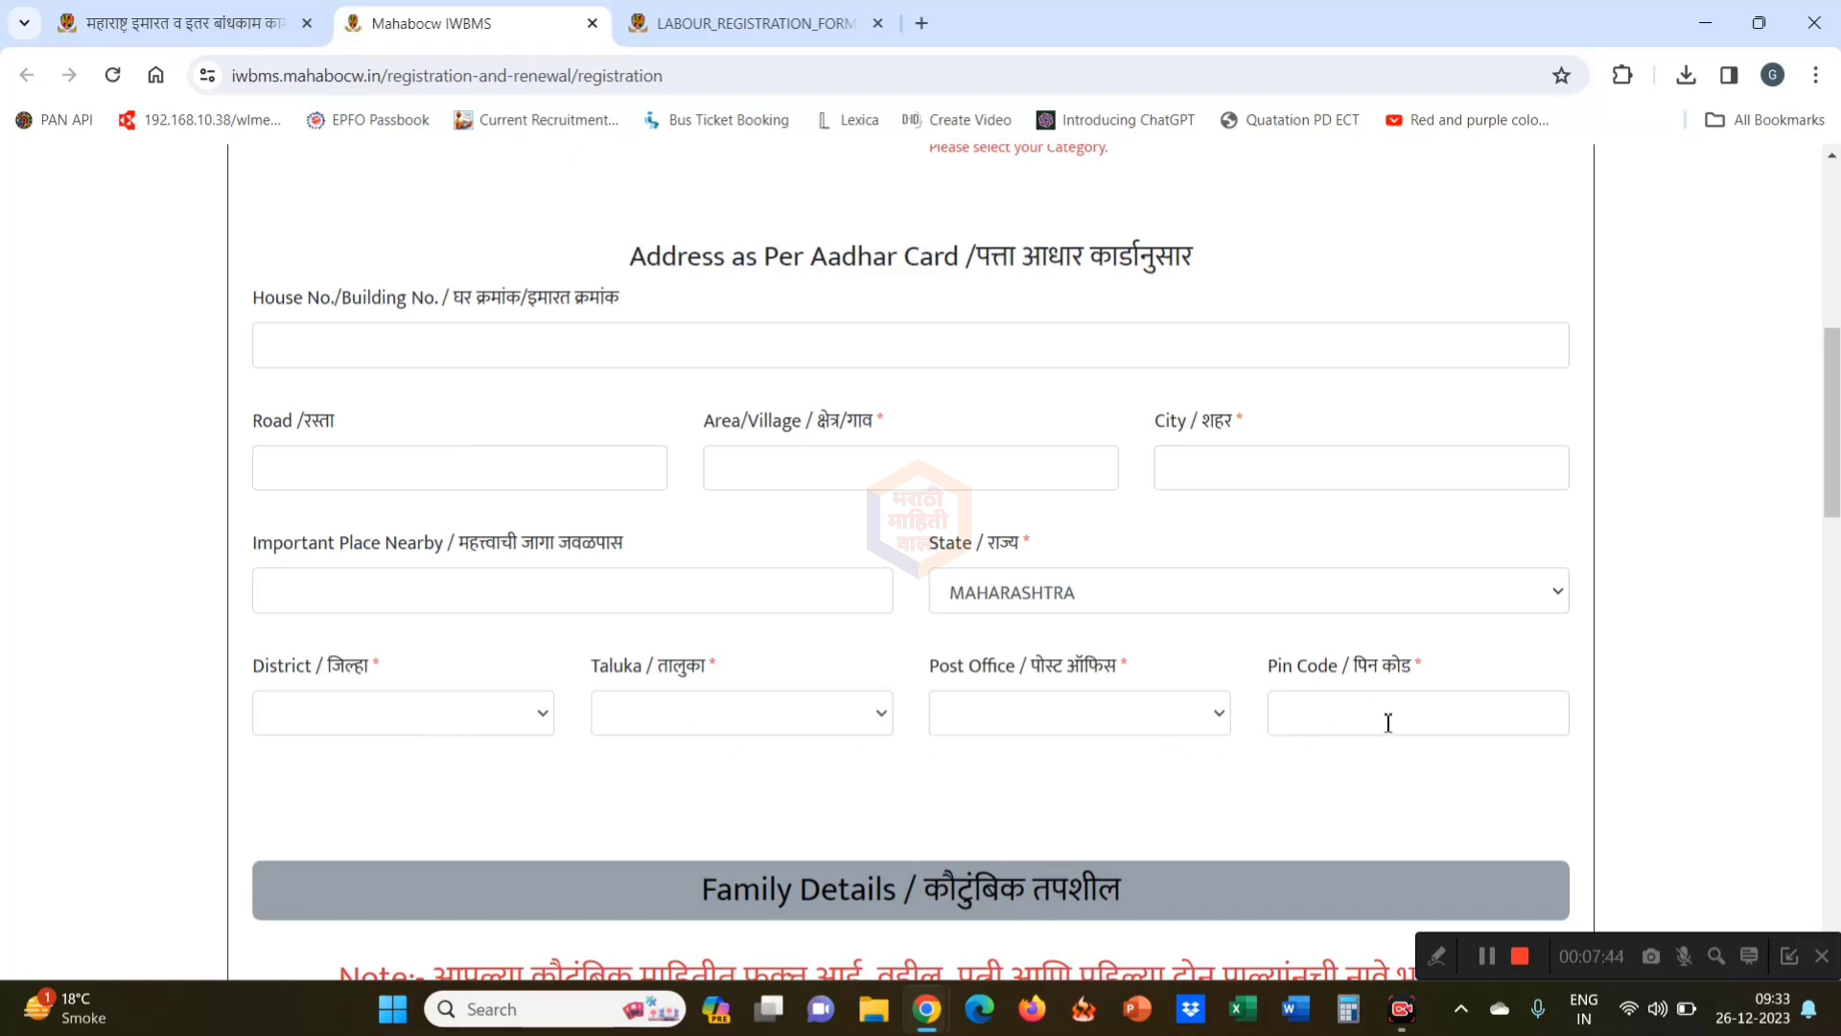
Examine the Family Details table, including its date of birth calendar and all columns through to Delete
scroll(1831, 460, down, 8)
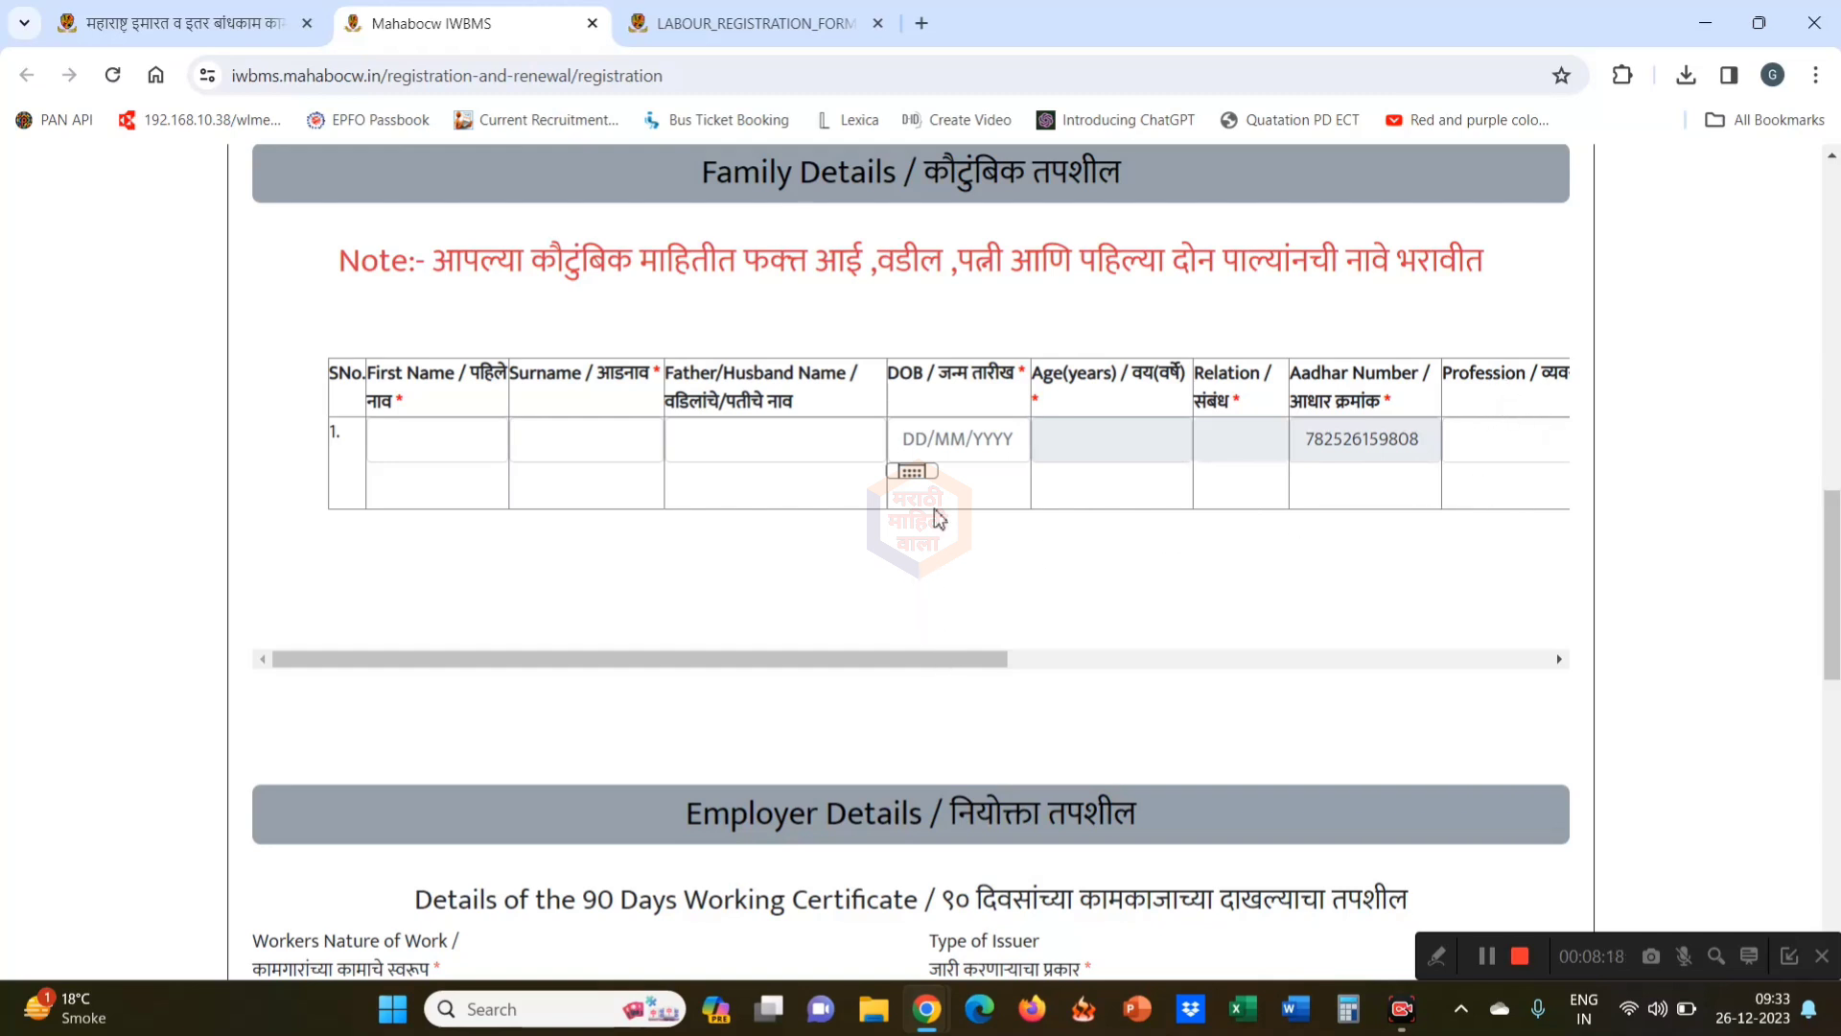
click(912, 470)
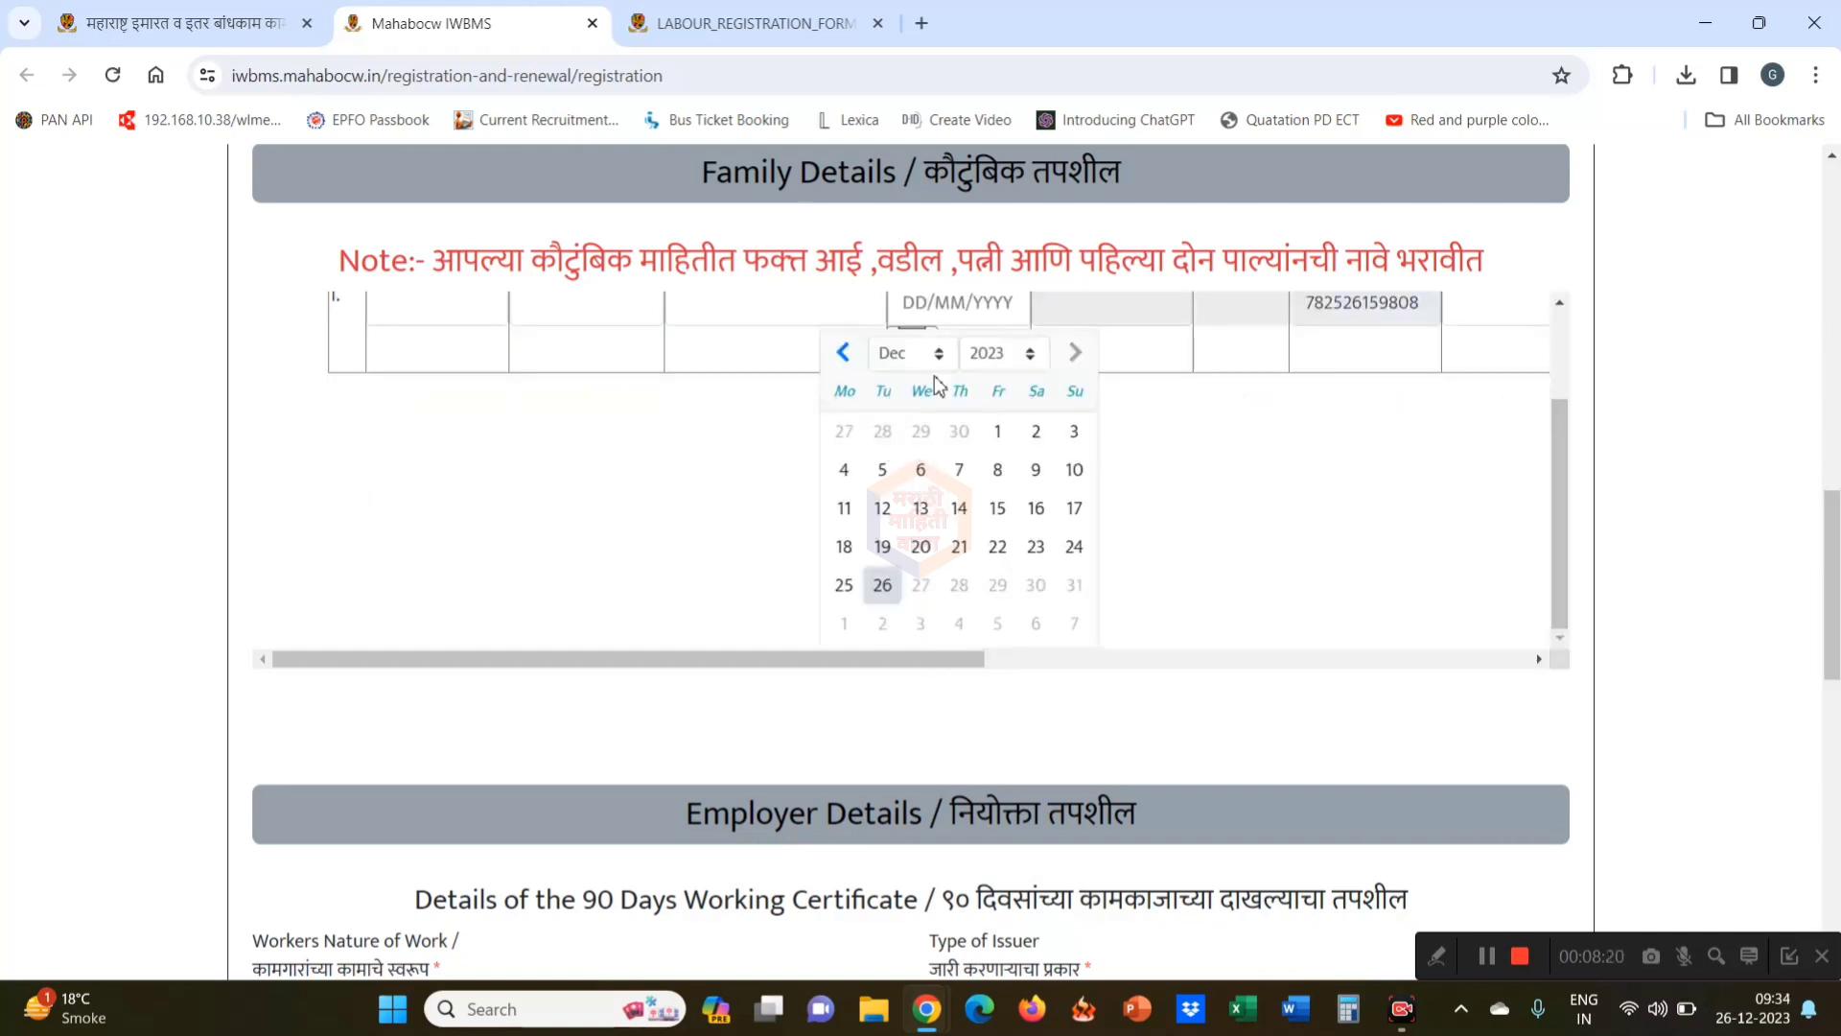
click(709, 570)
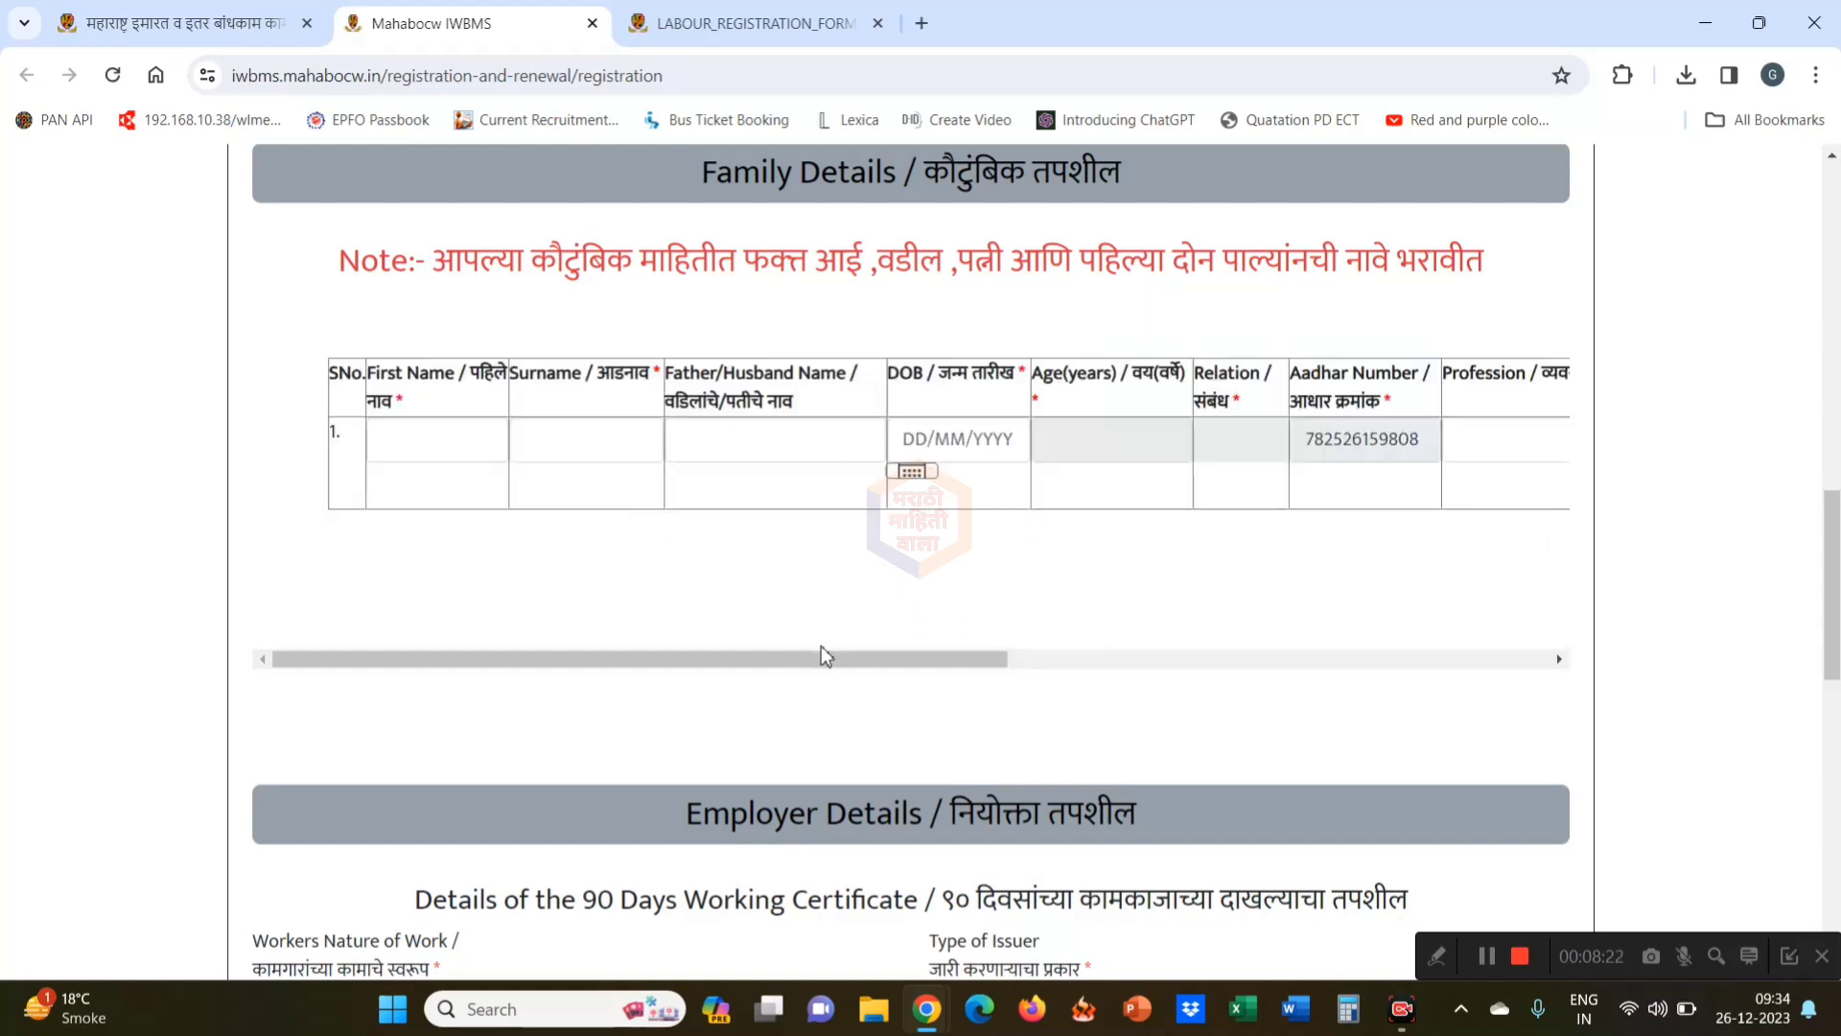
drag(953, 664, 1498, 669)
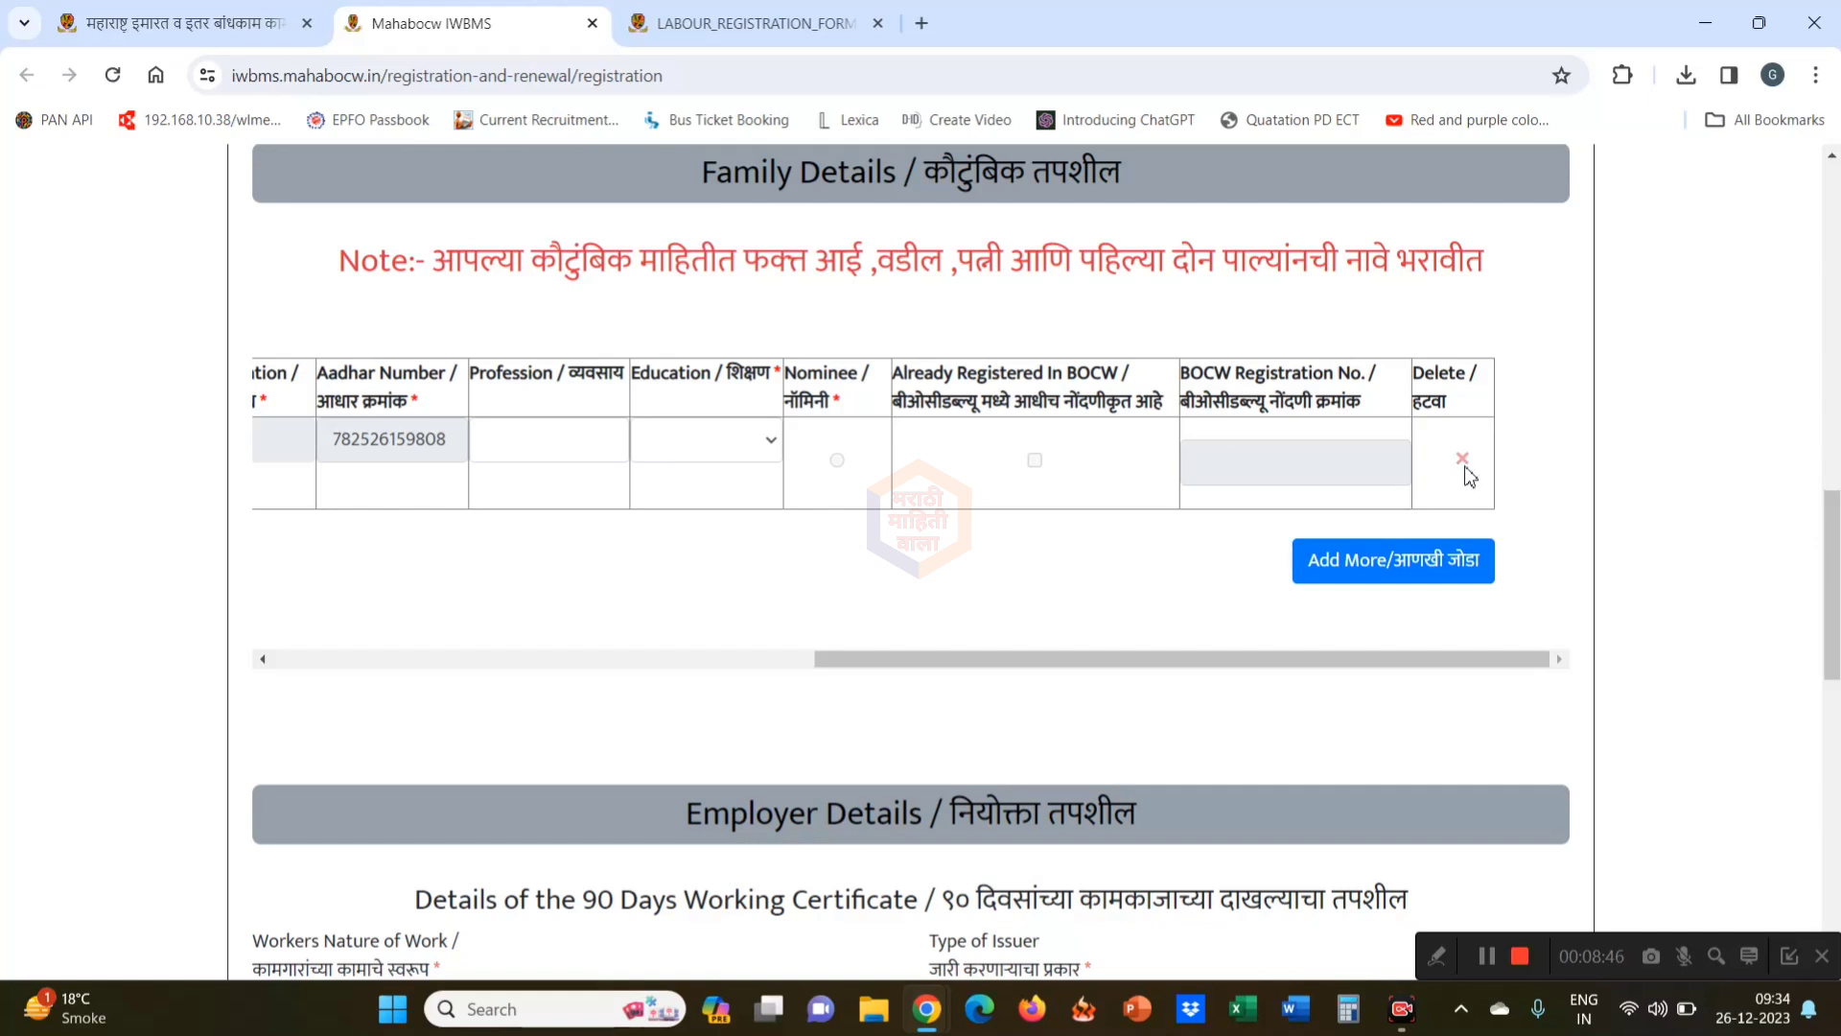
Add a second family member row to the Family Details table and check its First Name and Surname fields
click(1373, 568)
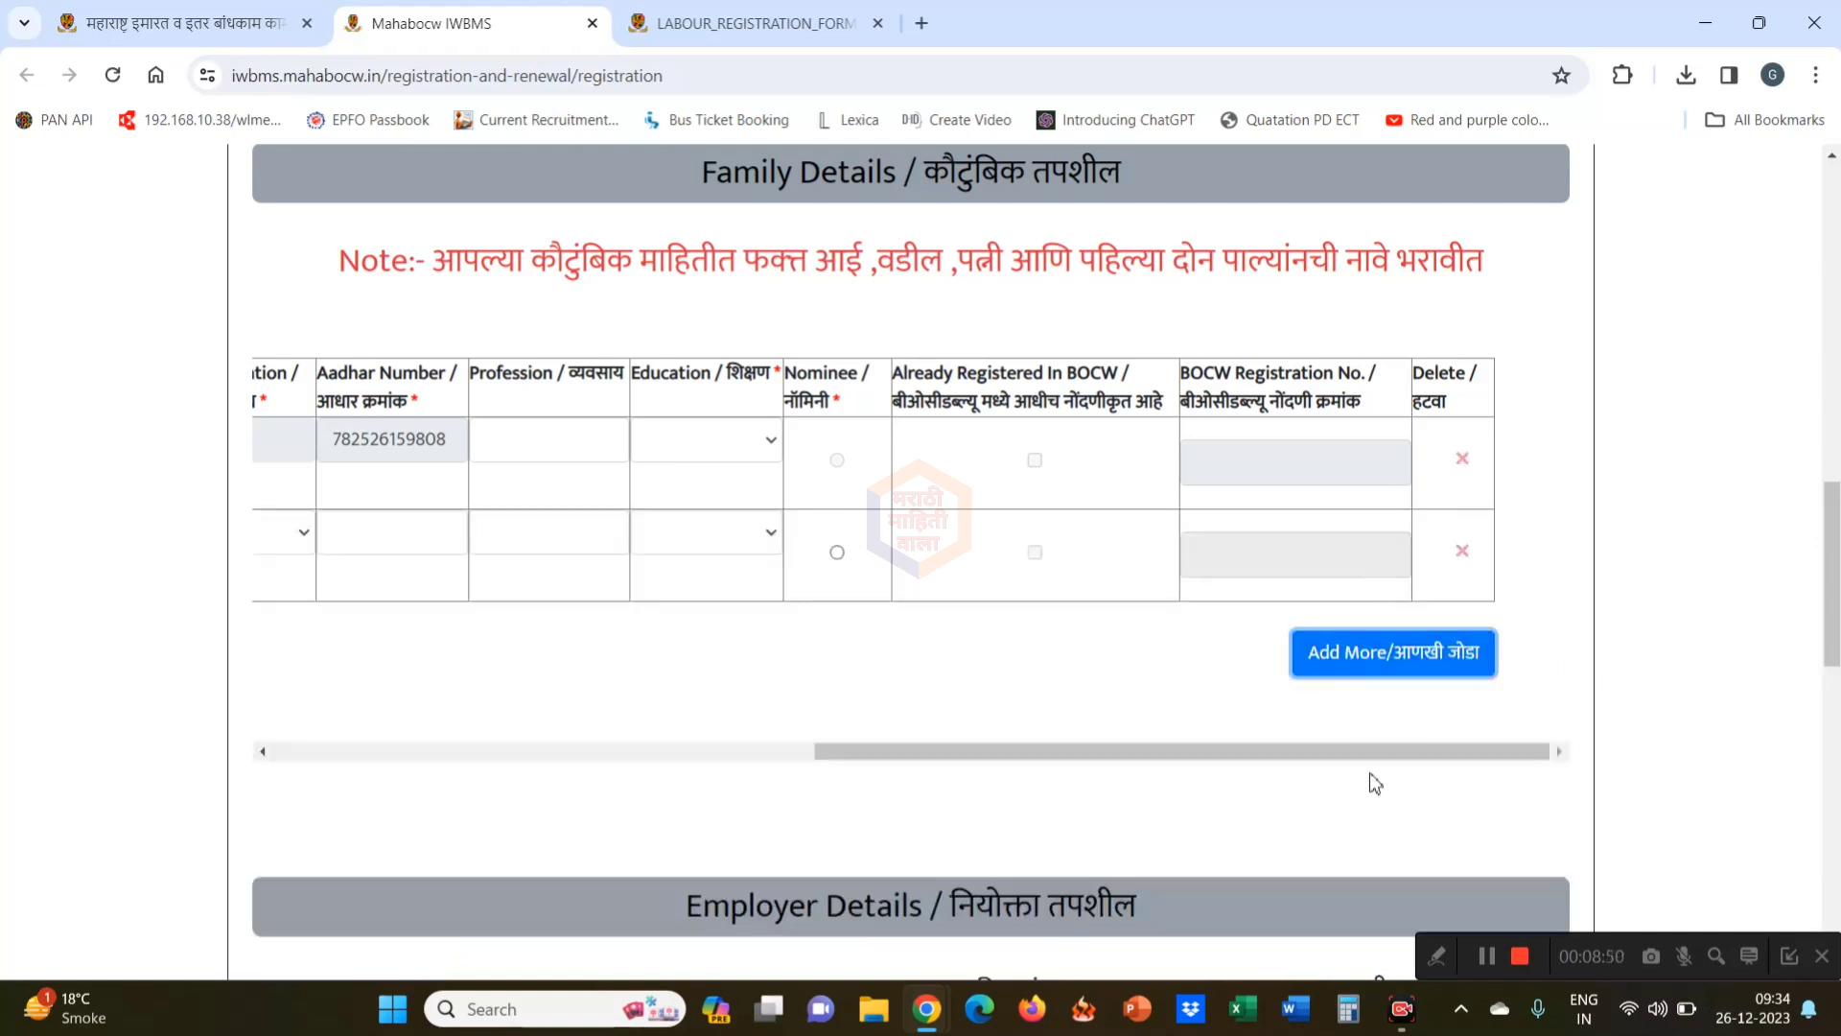
drag(1359, 747, 822, 772)
click(473, 526)
click(618, 551)
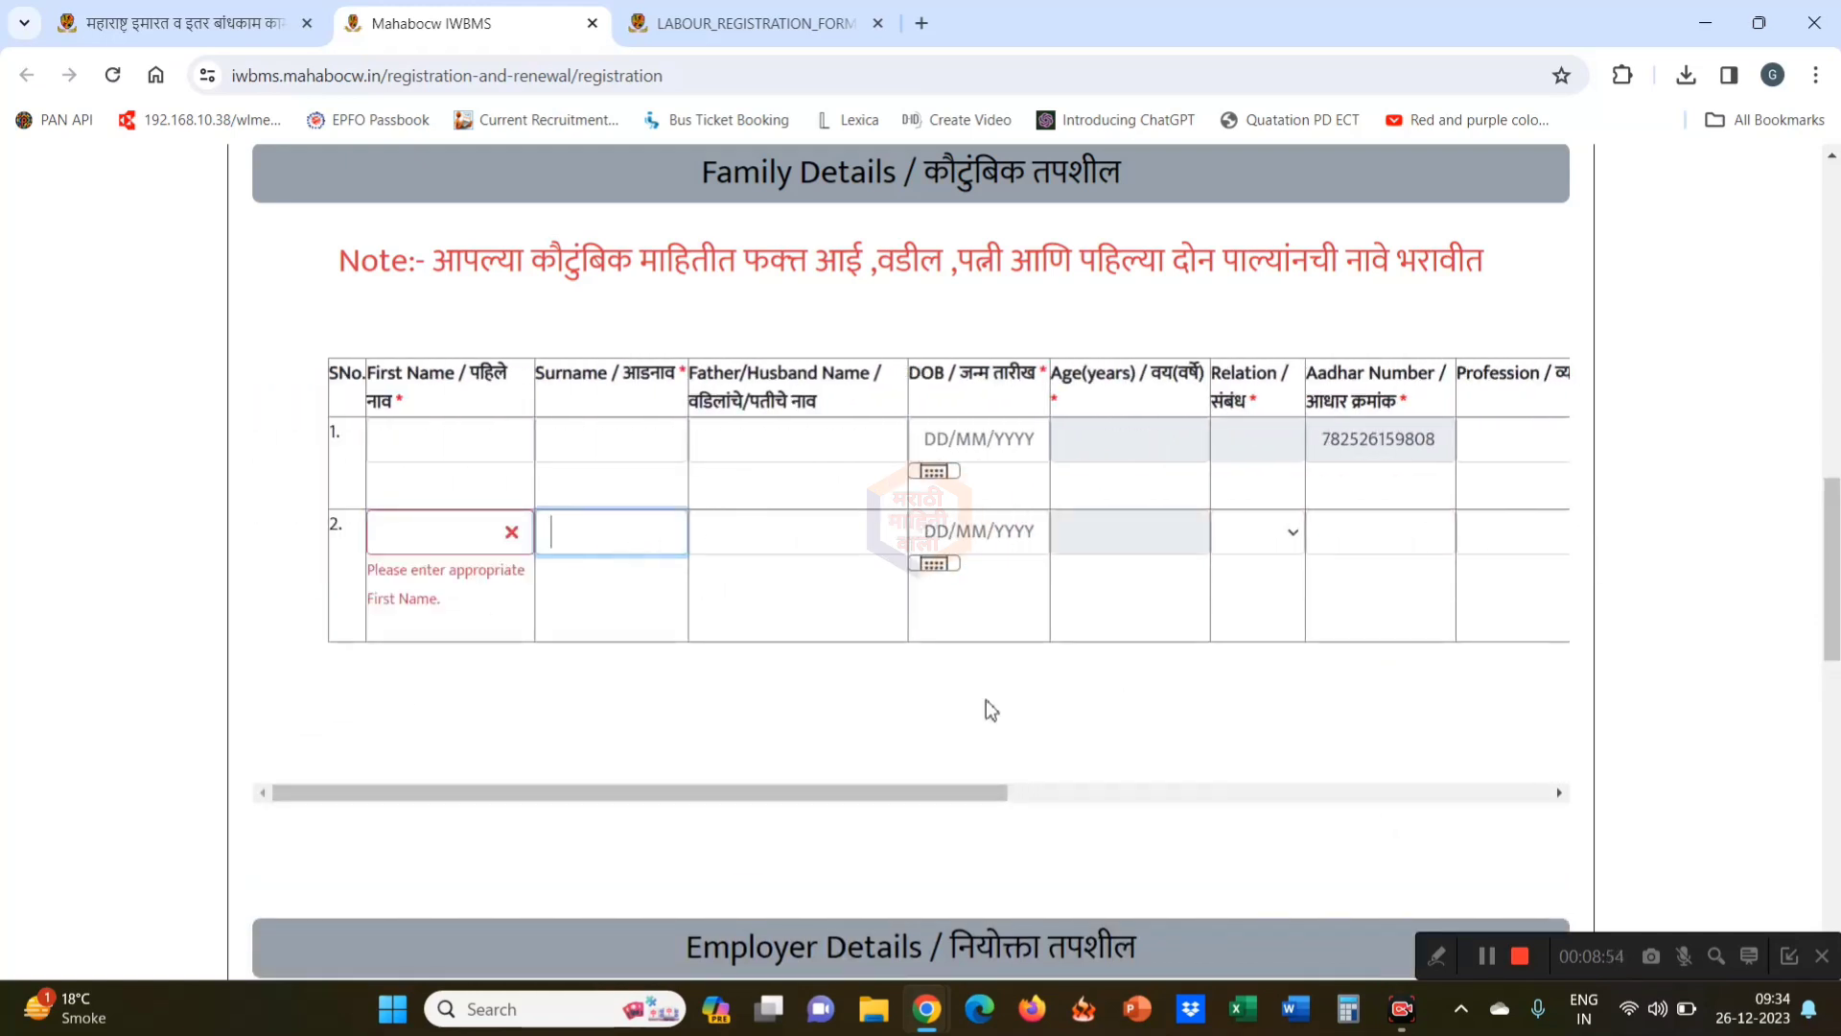
drag(903, 791, 698, 821)
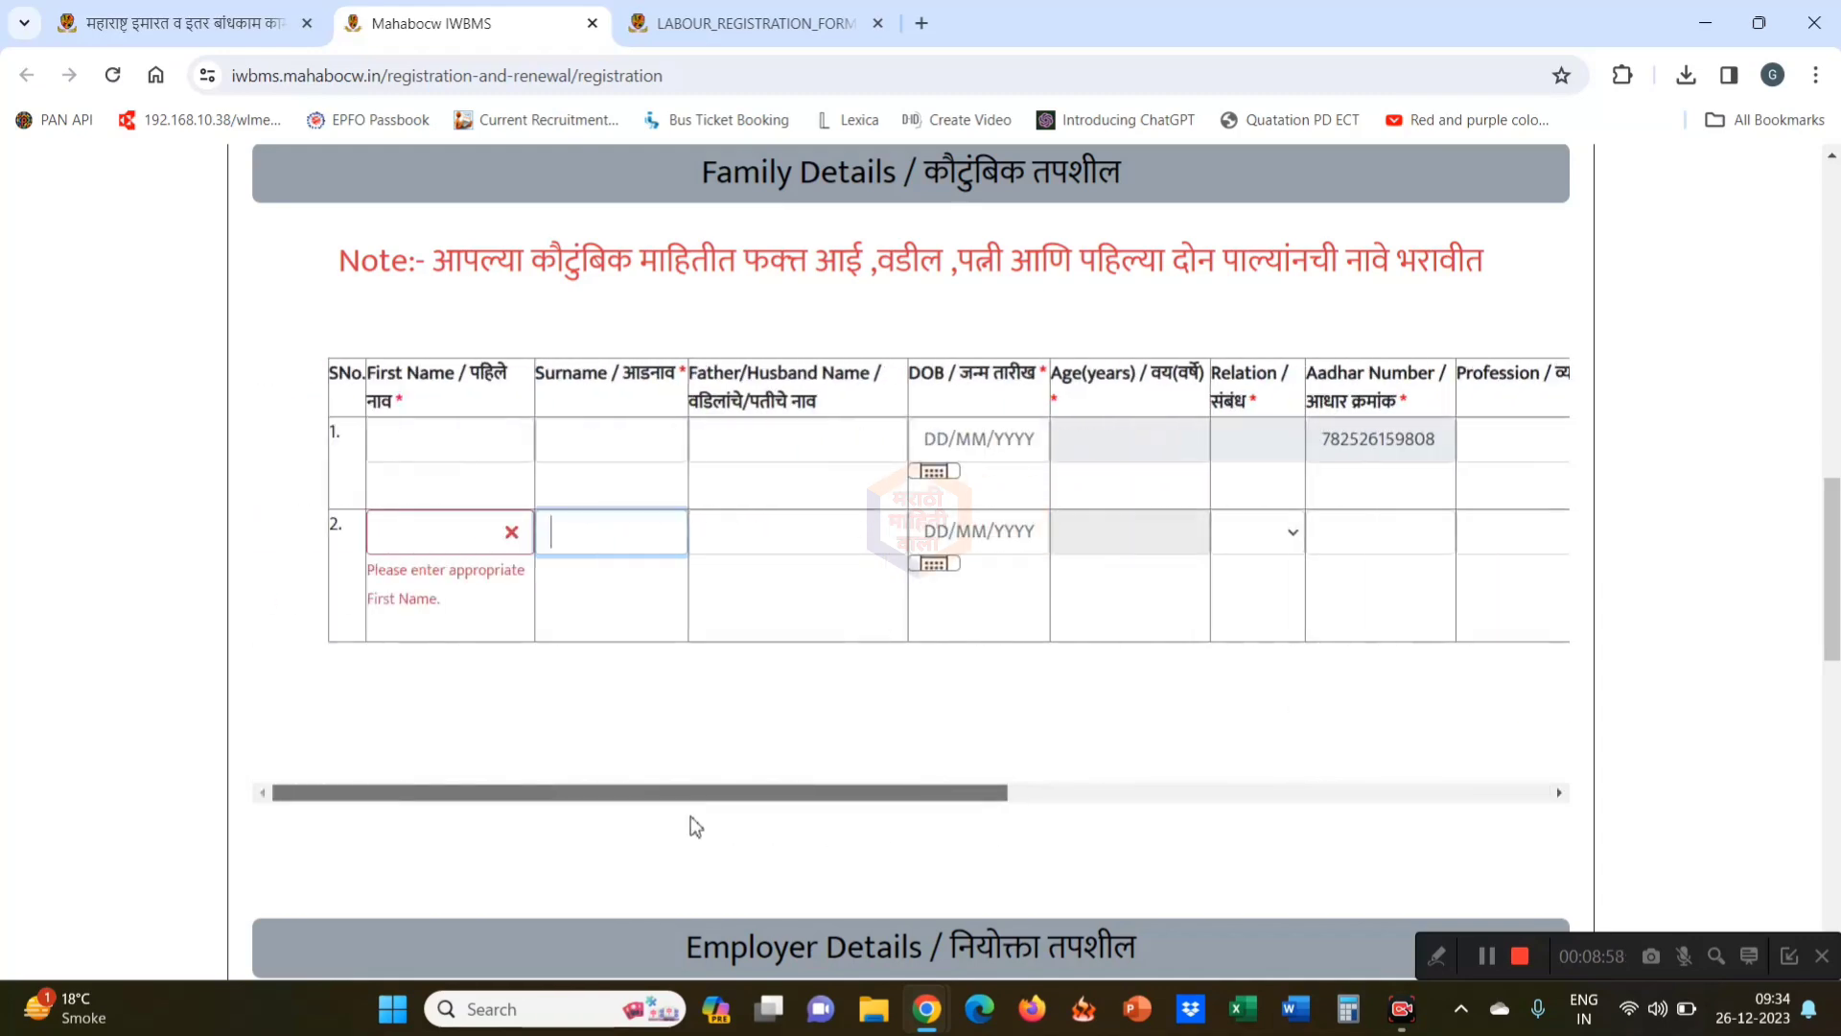
Examine the Workers Nature of Work and Type of Issuer options in the Employer Details section
scroll(1130, 678, down, 1)
scroll(1131, 676, down, 6)
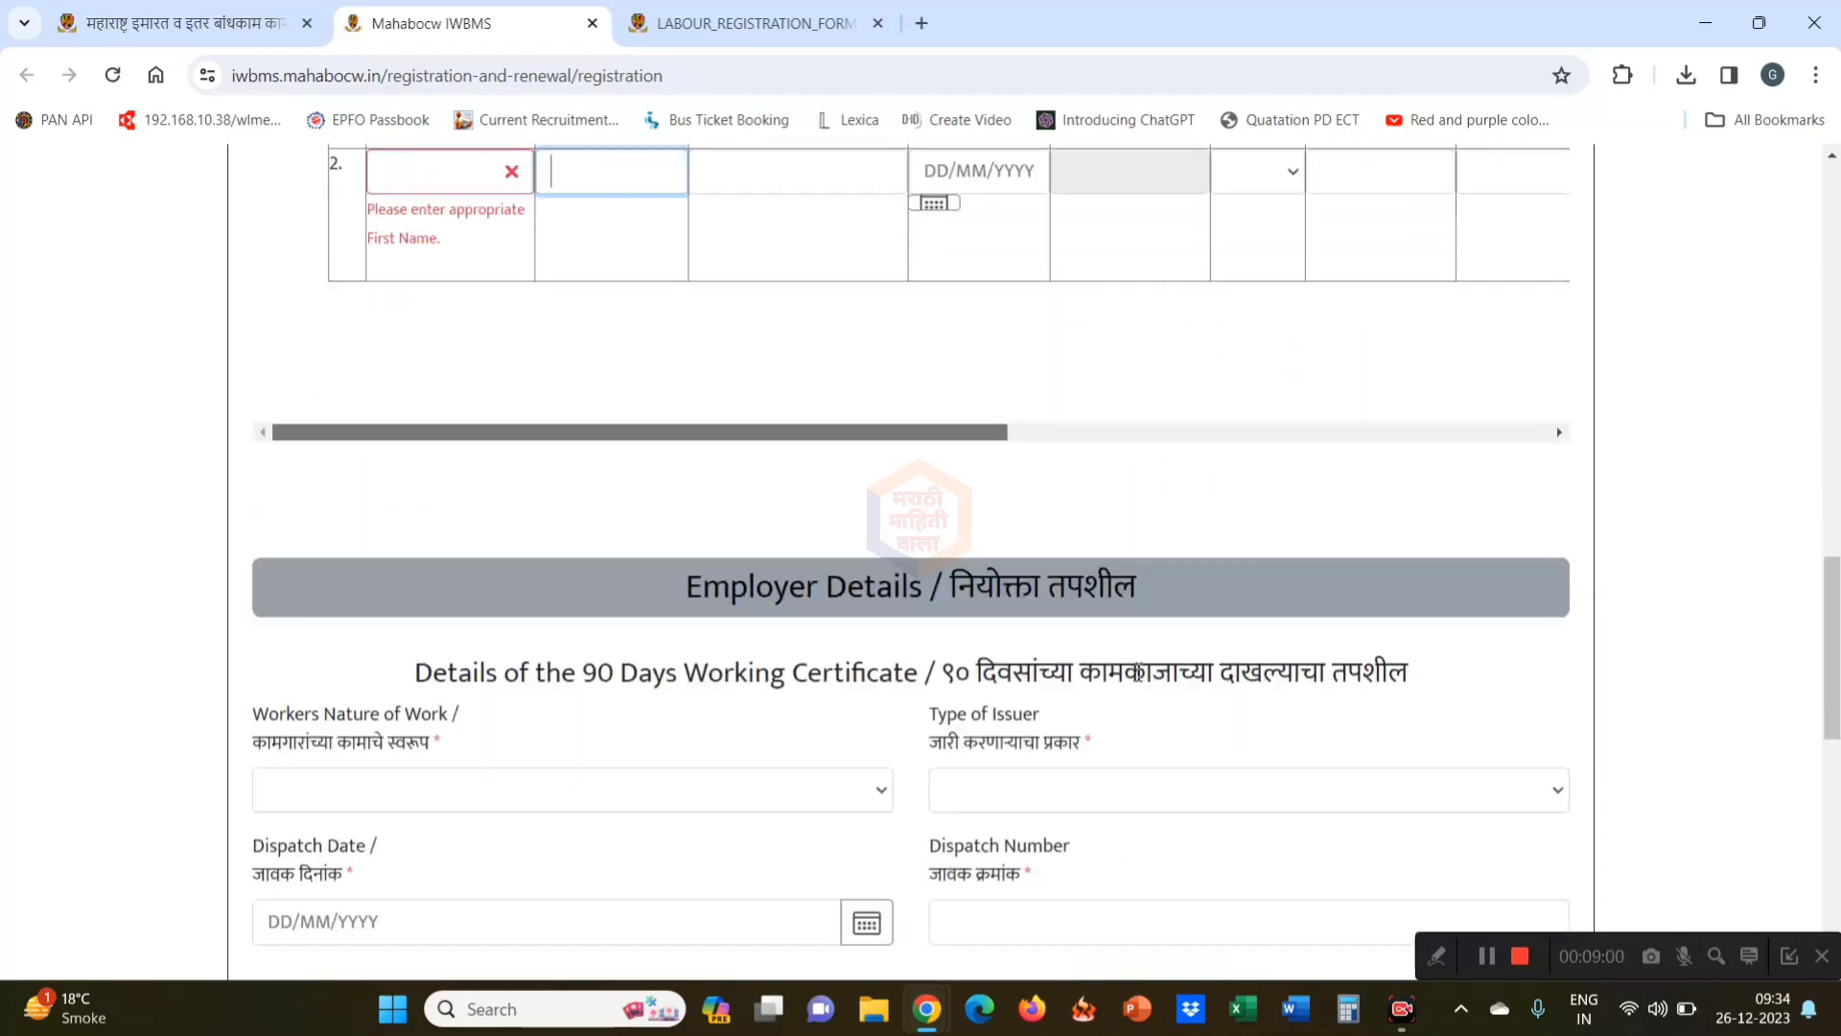
scroll(1091, 599, up, 2)
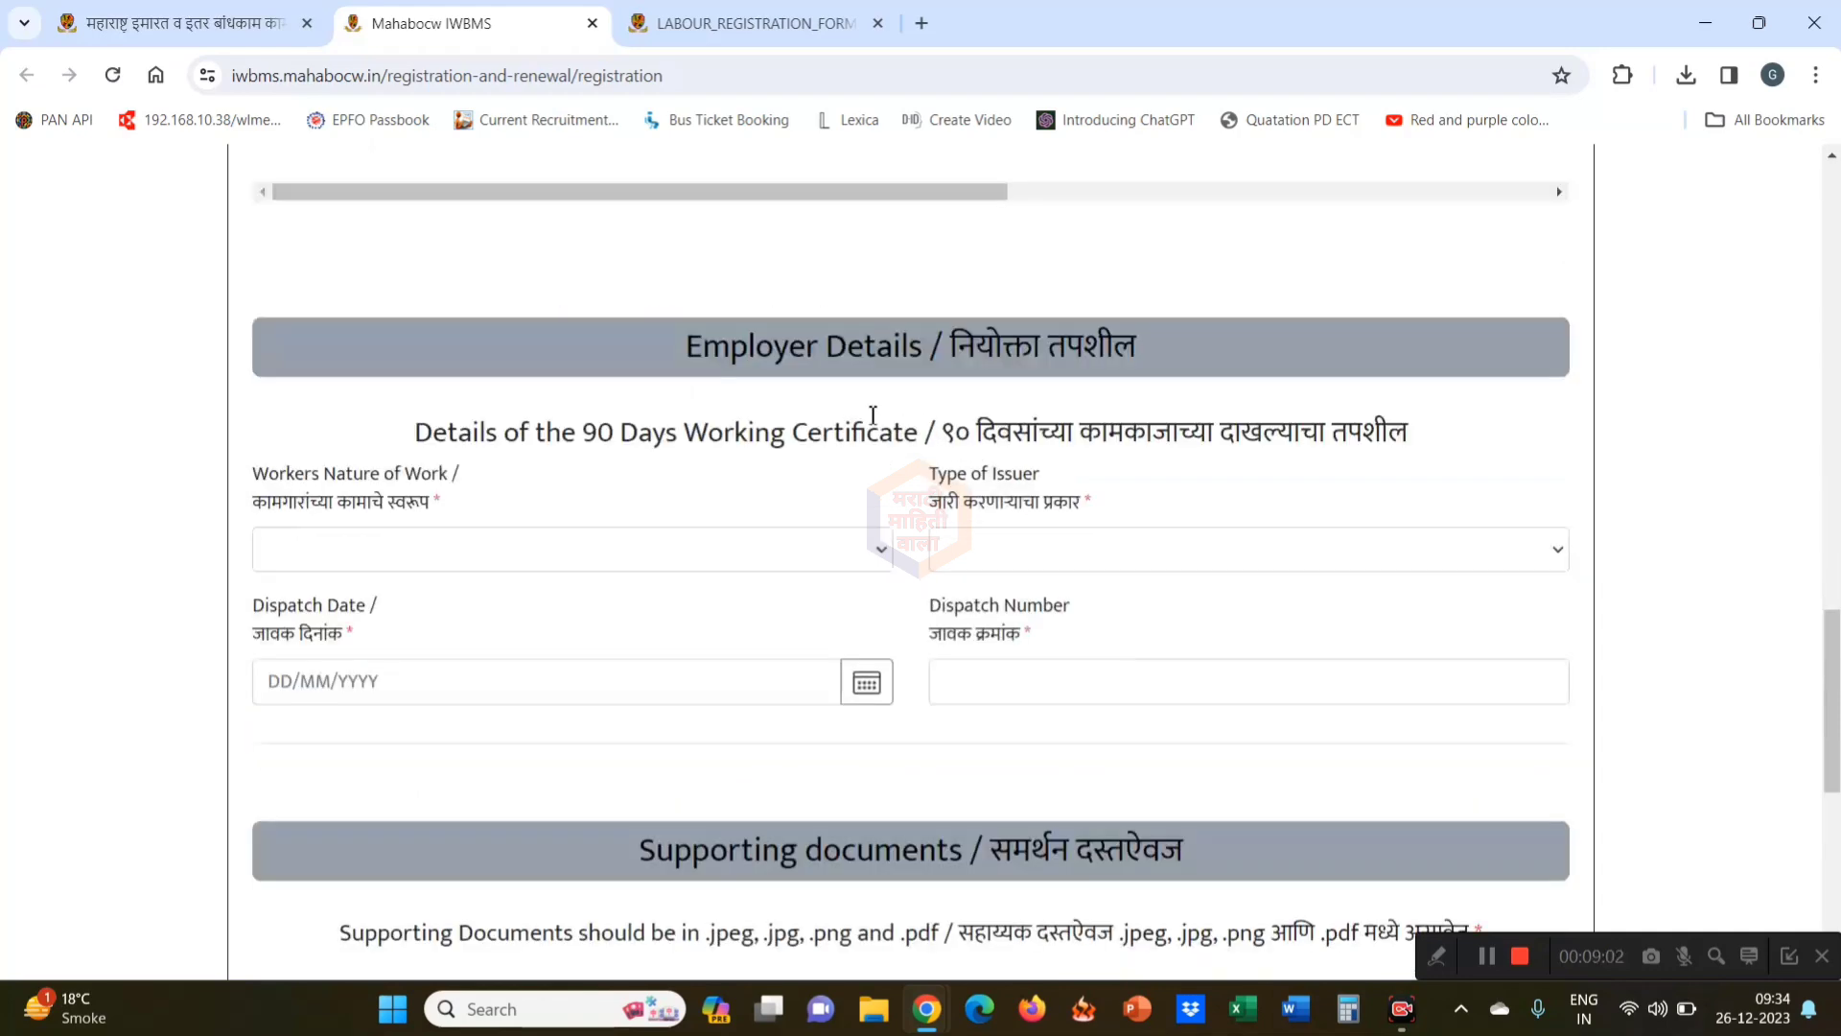
click(493, 554)
scroll(518, 364, down, 2)
scroll(534, 423, up, 2)
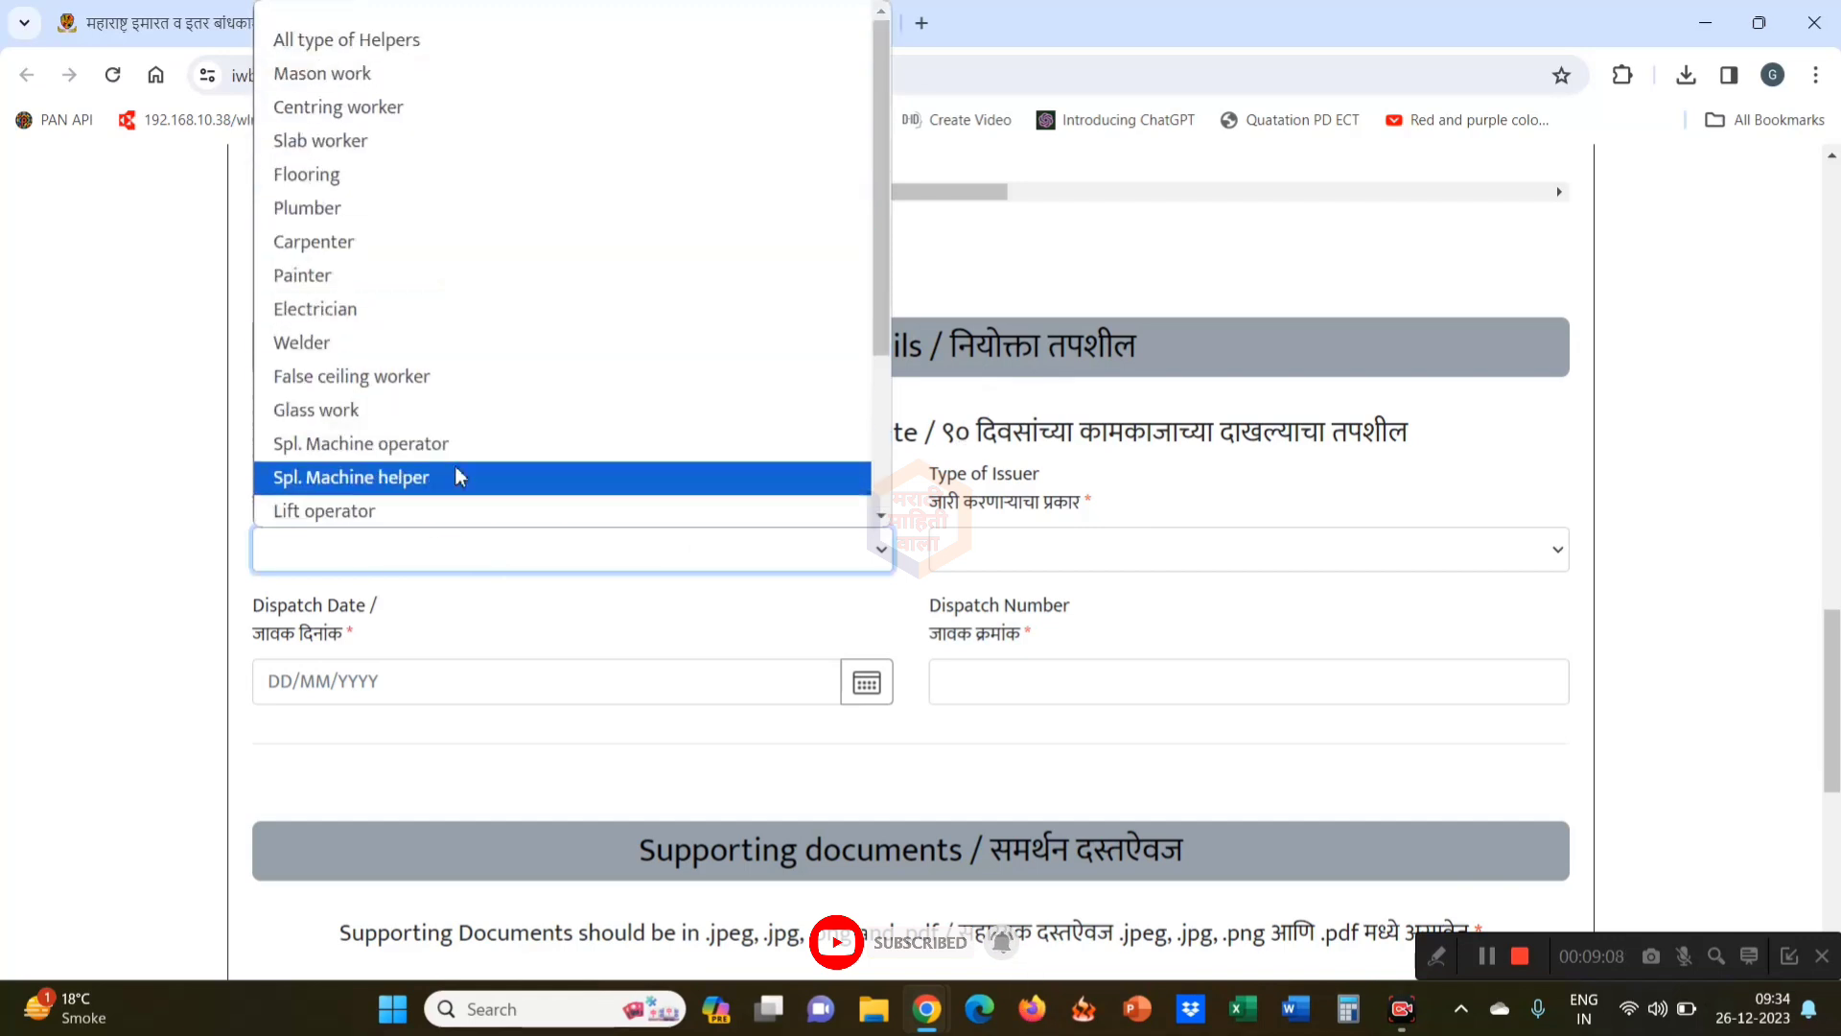
scroll(464, 441, down, 2)
click(21, 386)
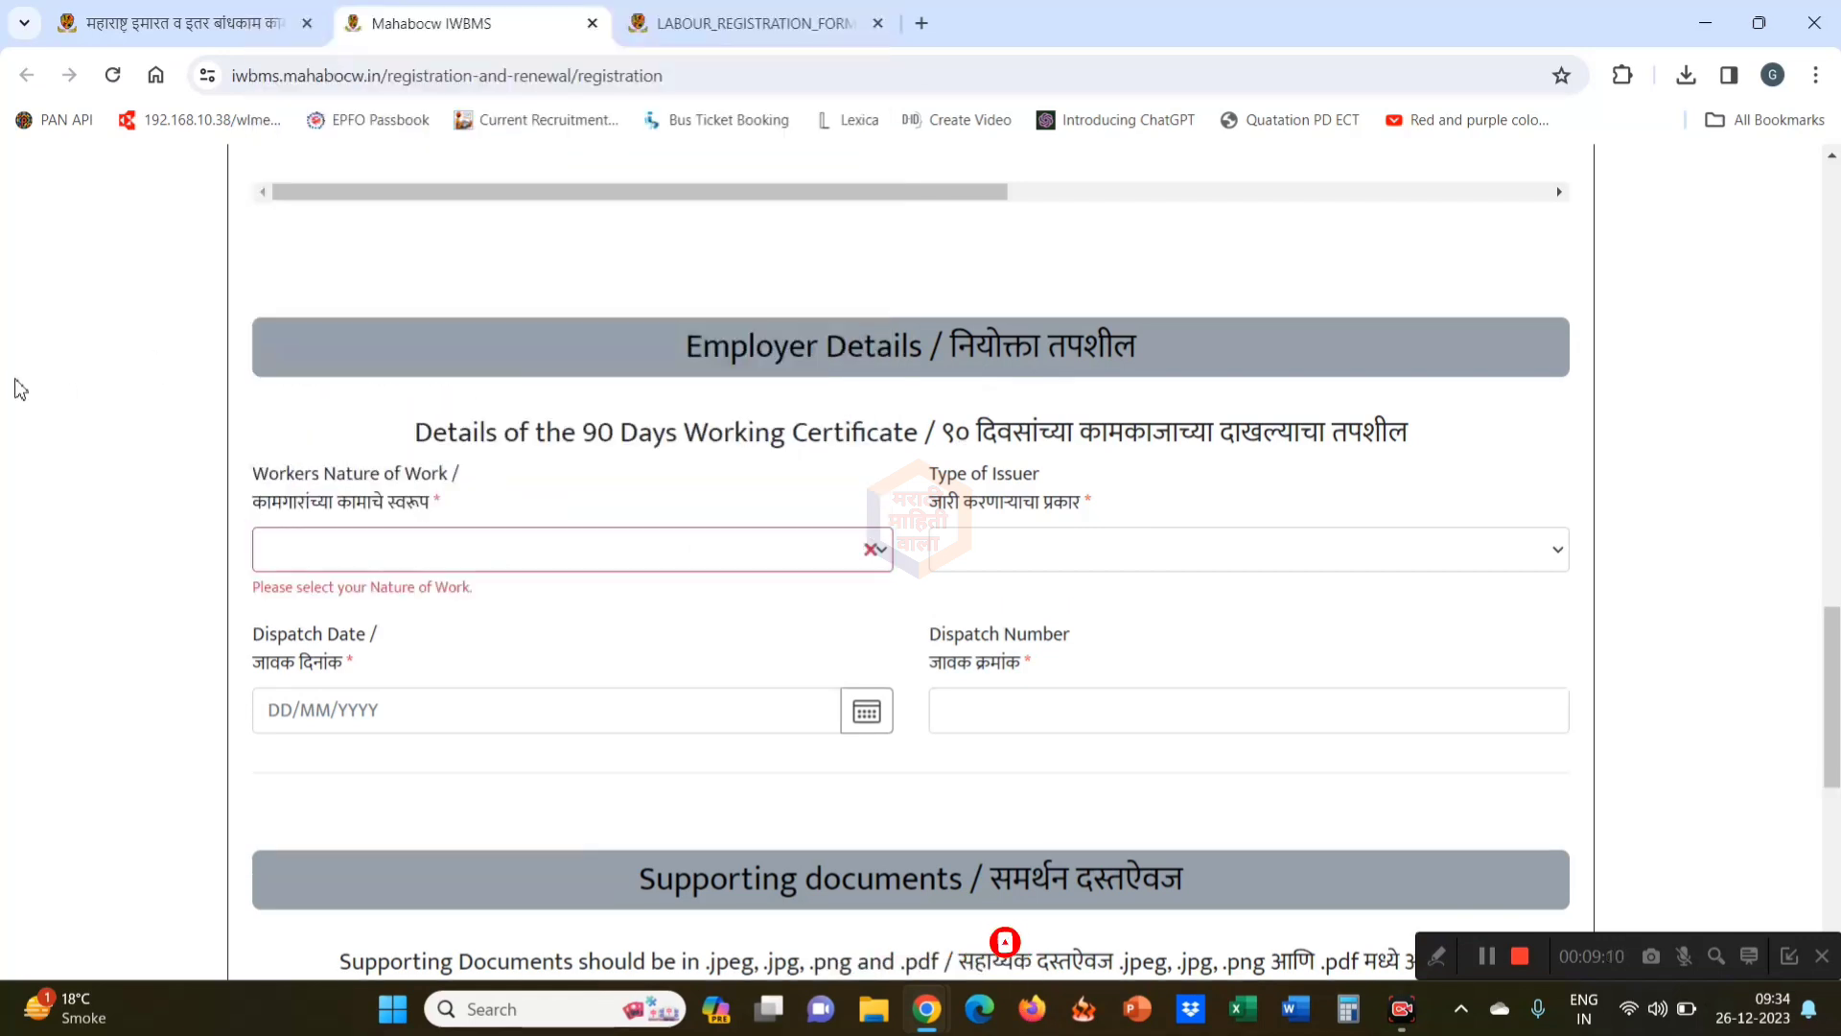
click(1166, 549)
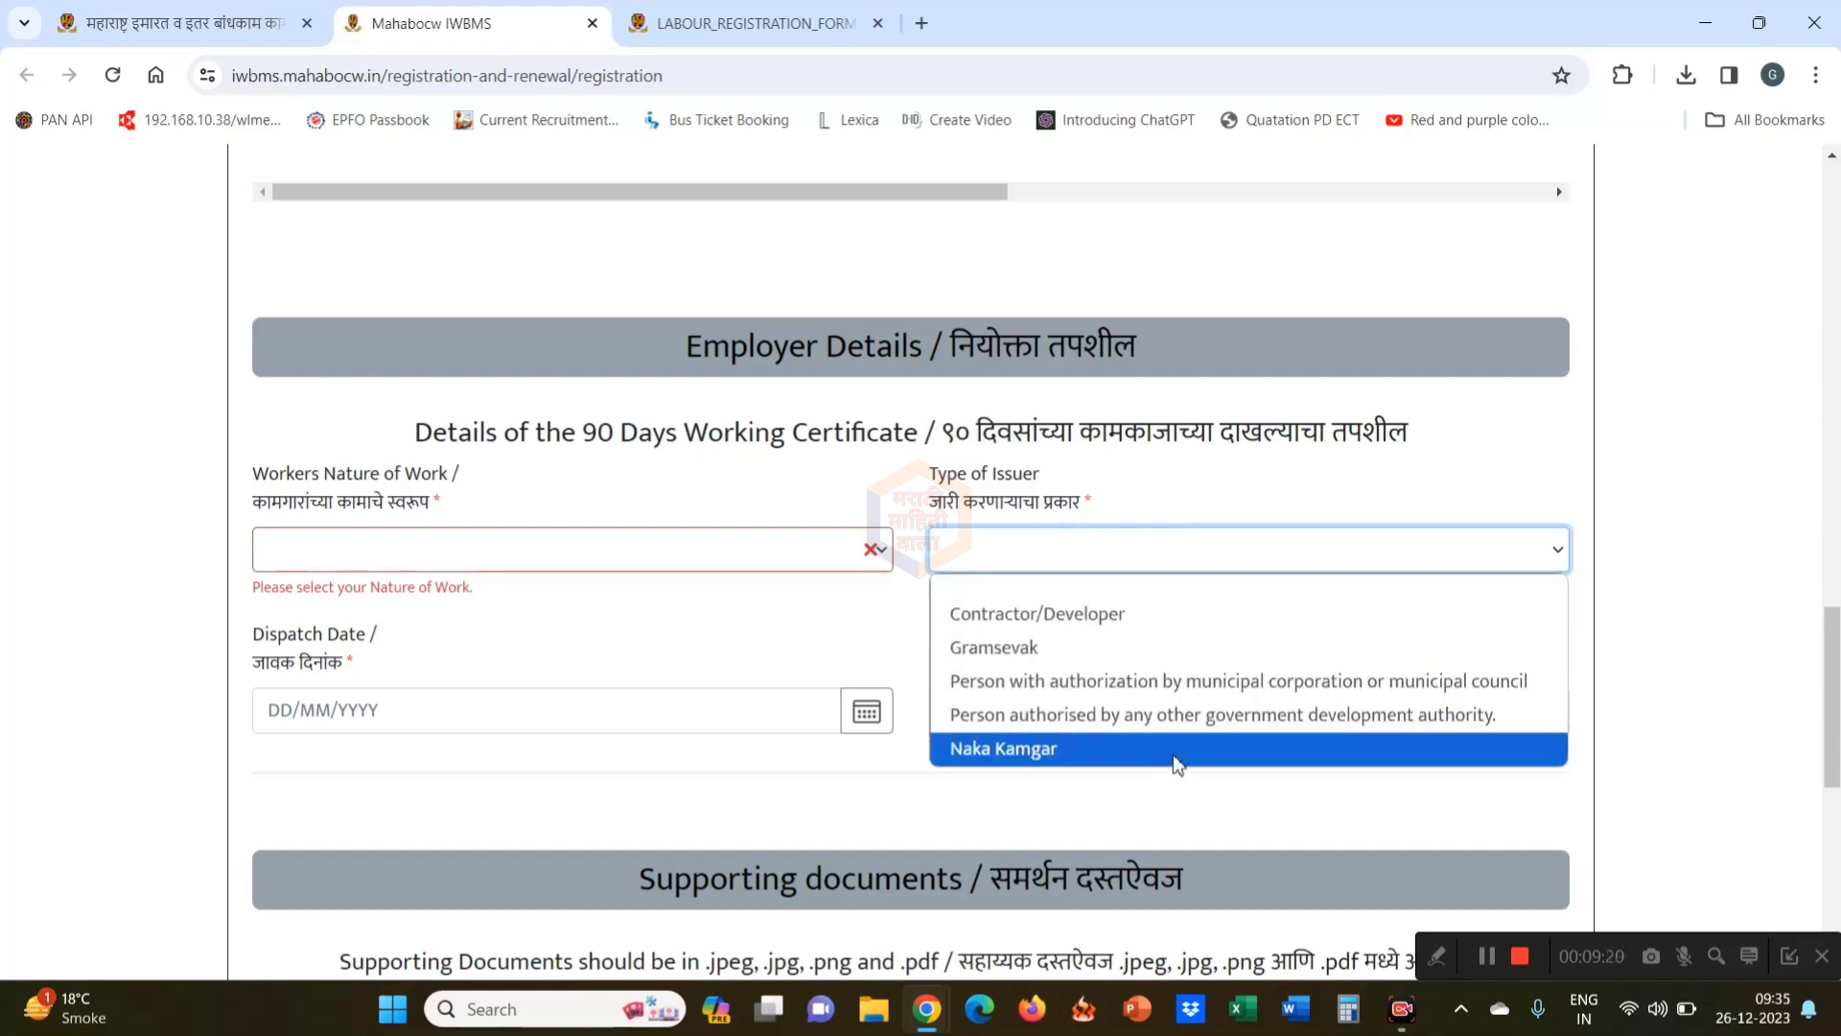
click(1705, 678)
Examine the dispatch fields, the supporting document uploads and the declaration at the end of the registration form
scroll(1705, 679, down, 2)
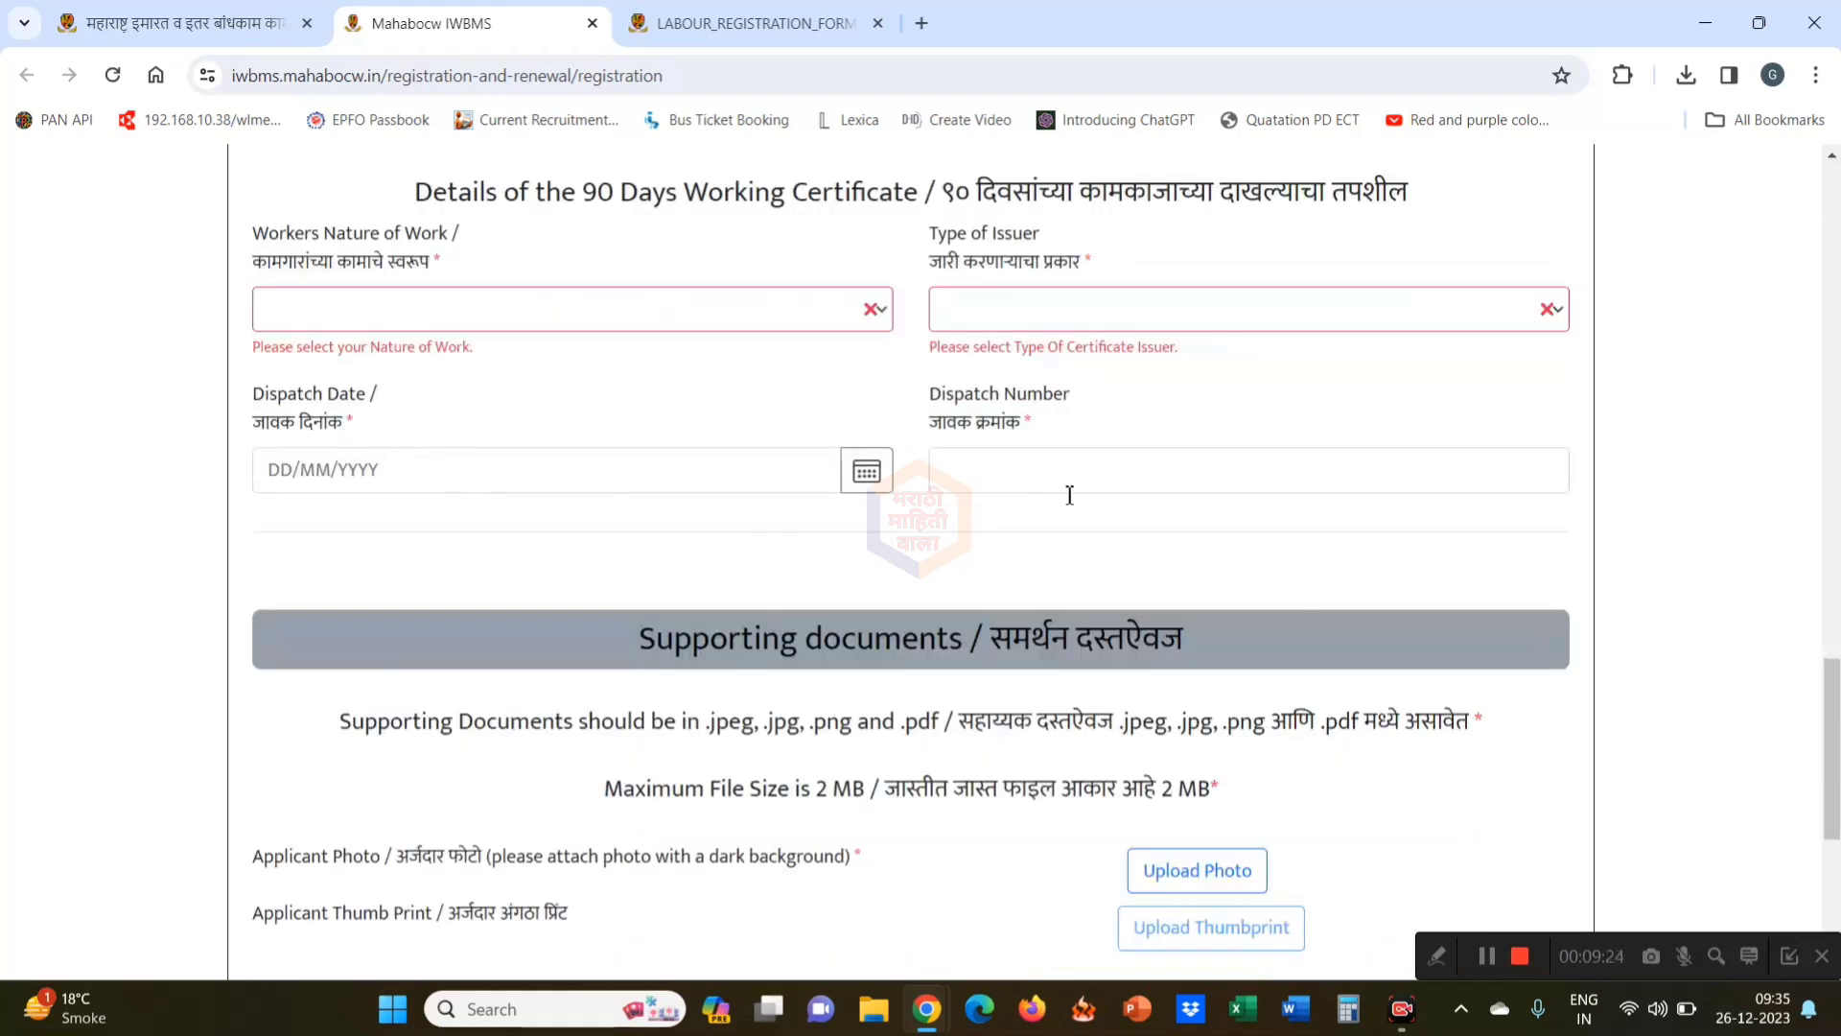
scroll(1410, 515, down, 4)
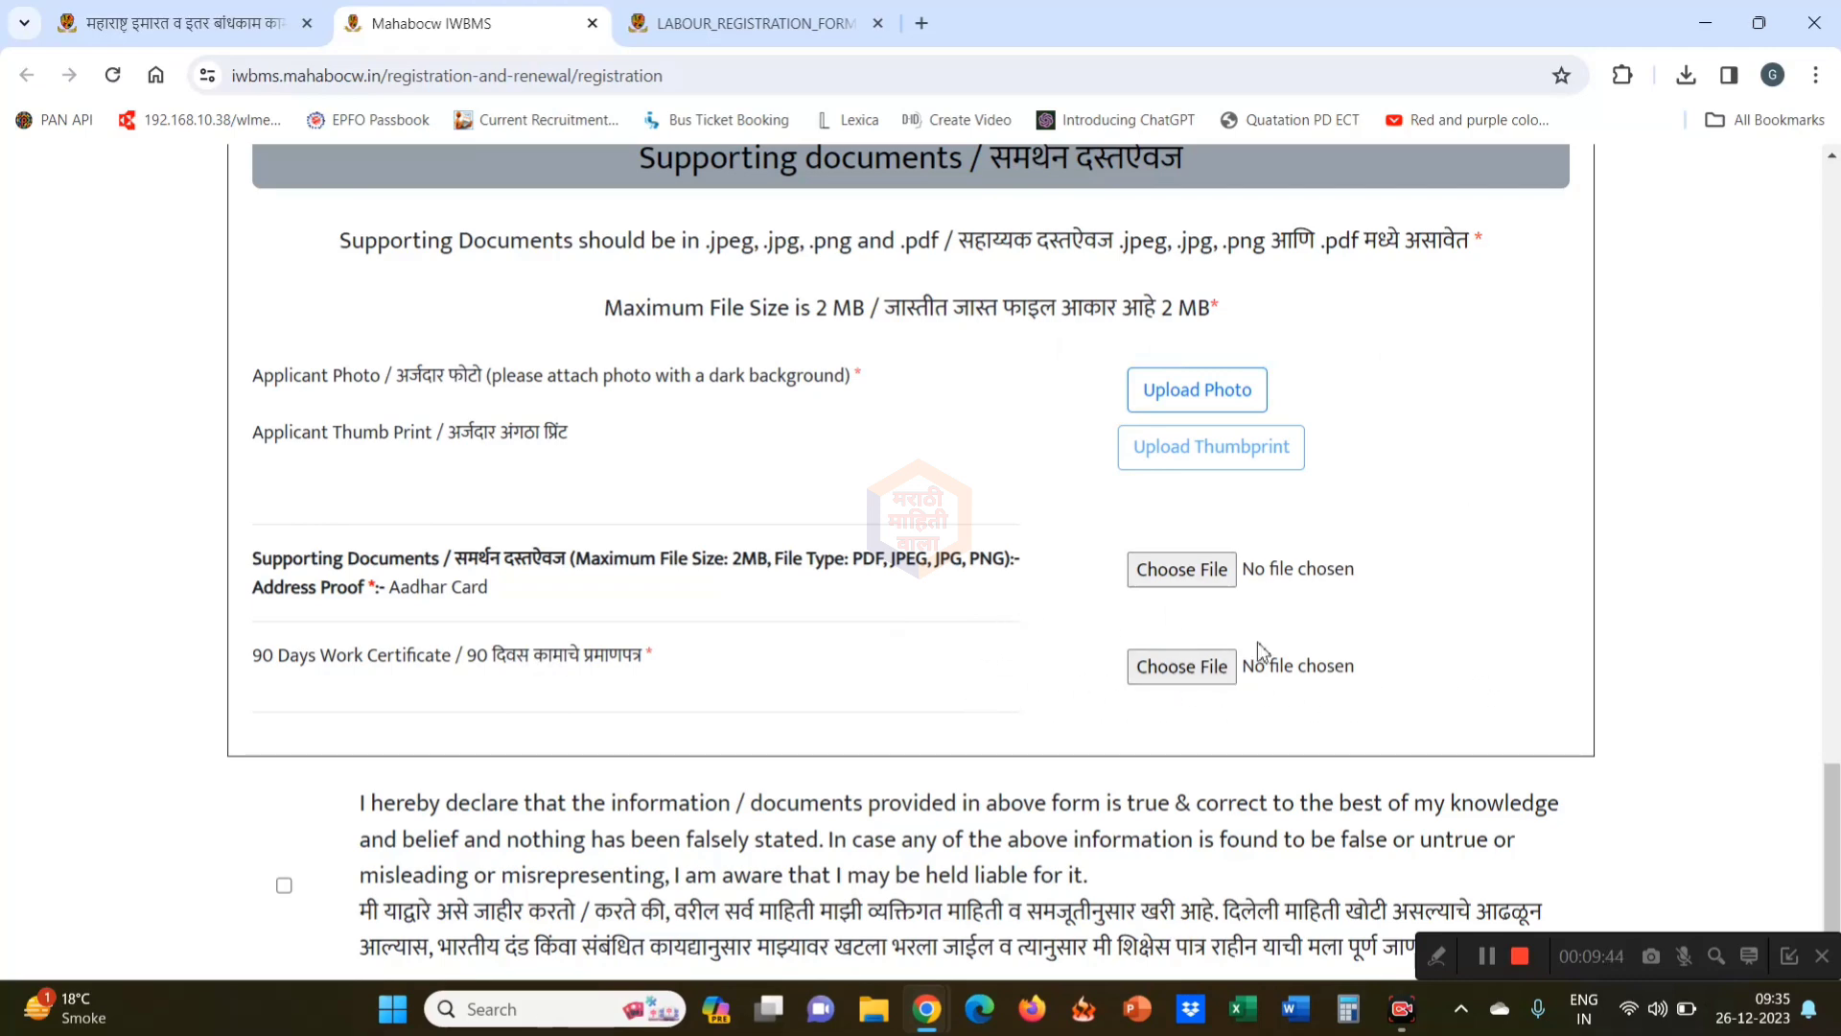
scroll(1505, 646, down, 1)
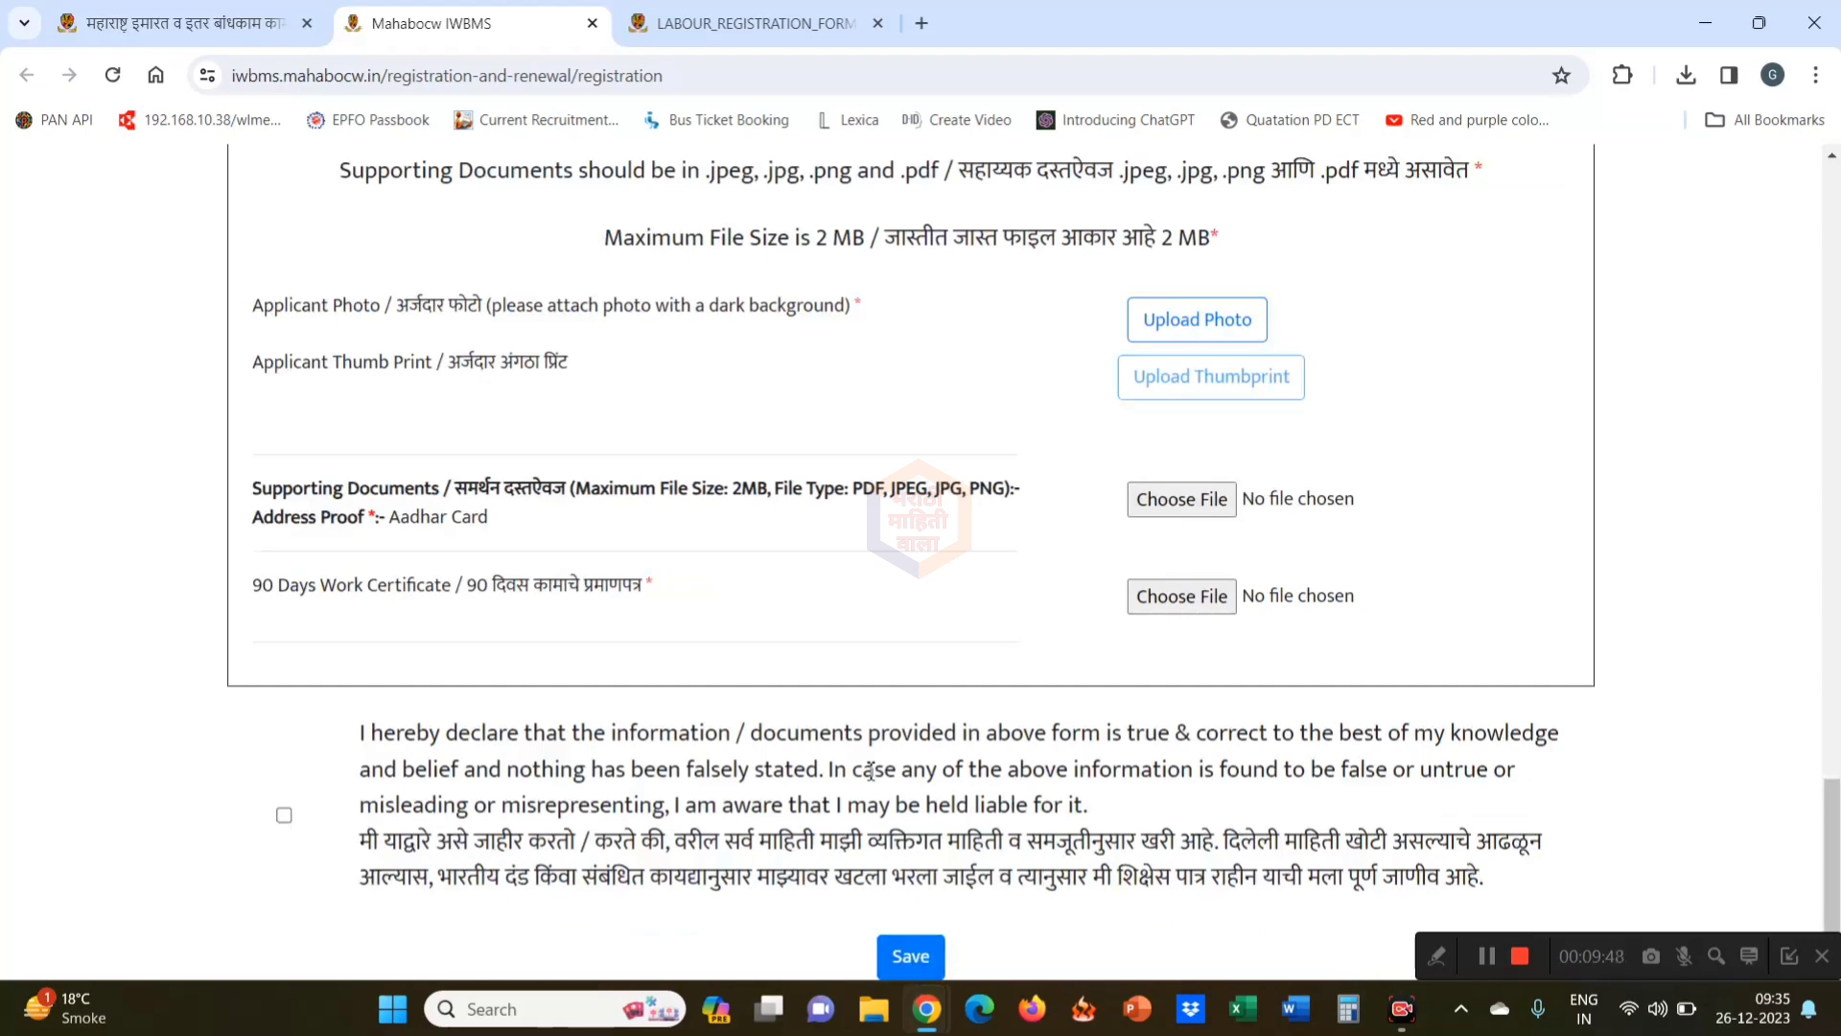
scroll(878, 652, up, 10)
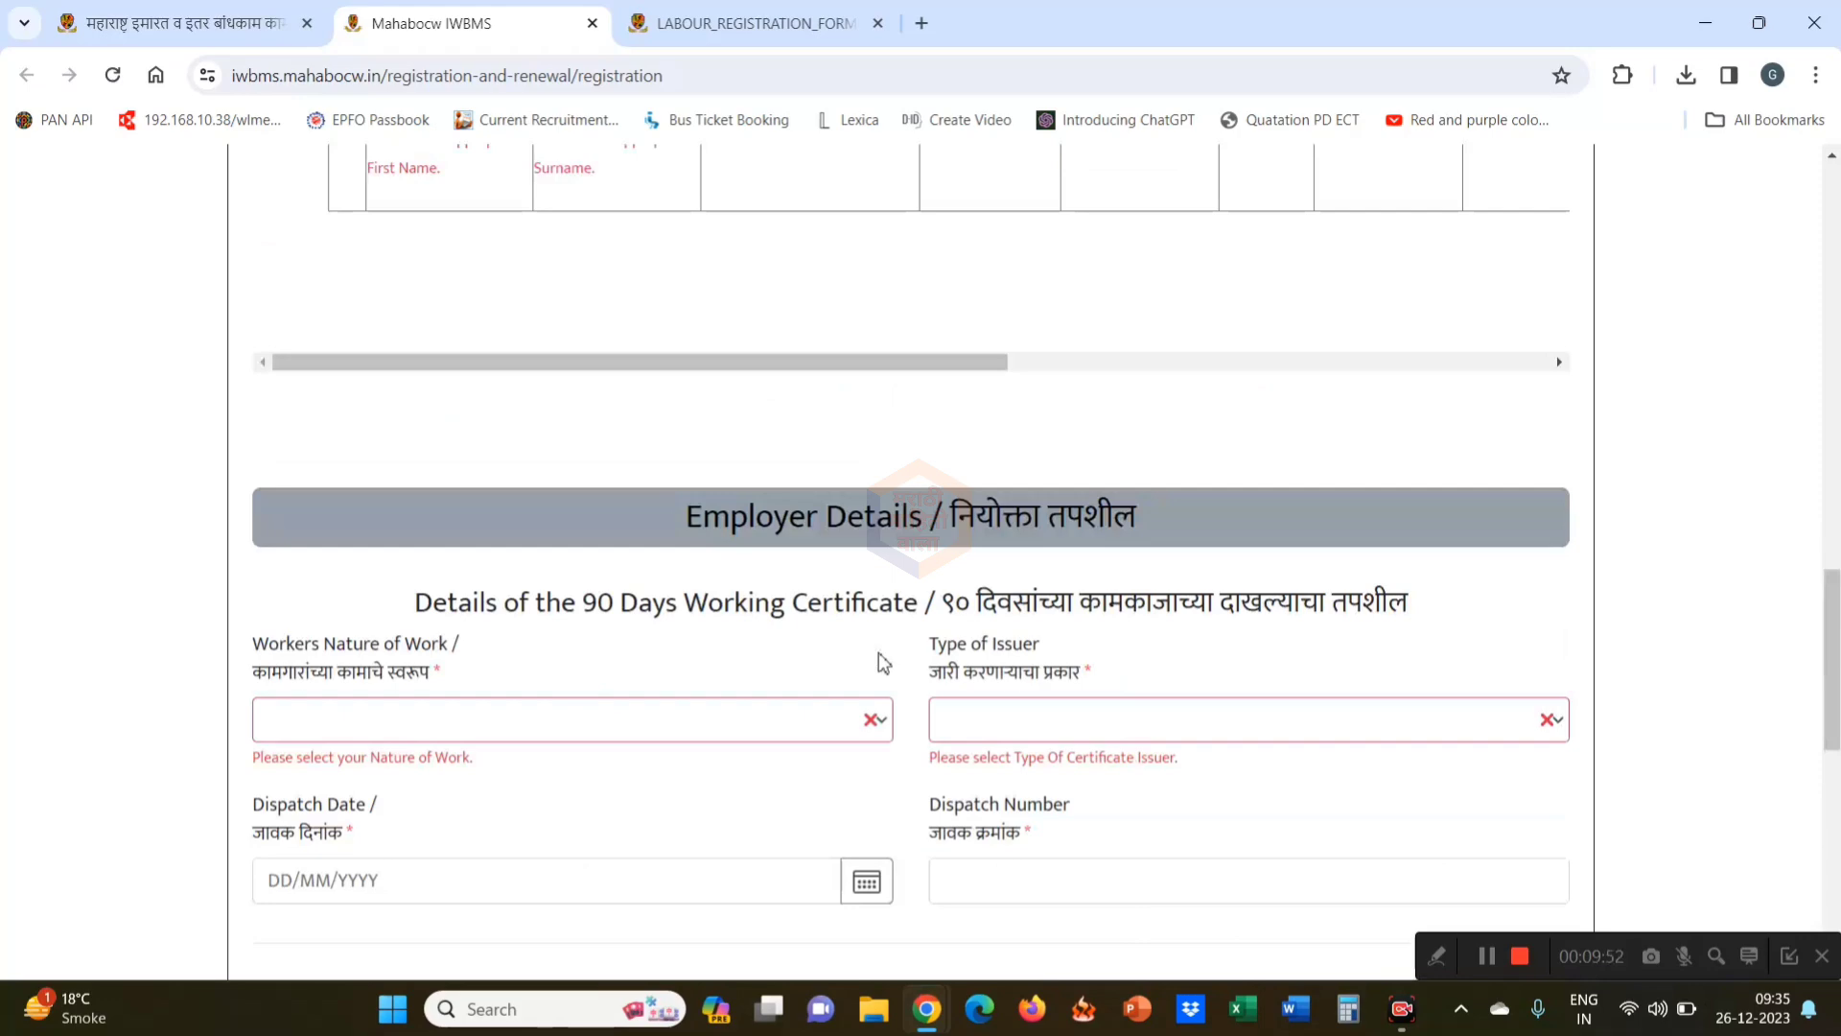
Open the online registration renewal page from the board's home page, select the Update Renewal action, and return to the home page
key(ctrl+shift+Tab)
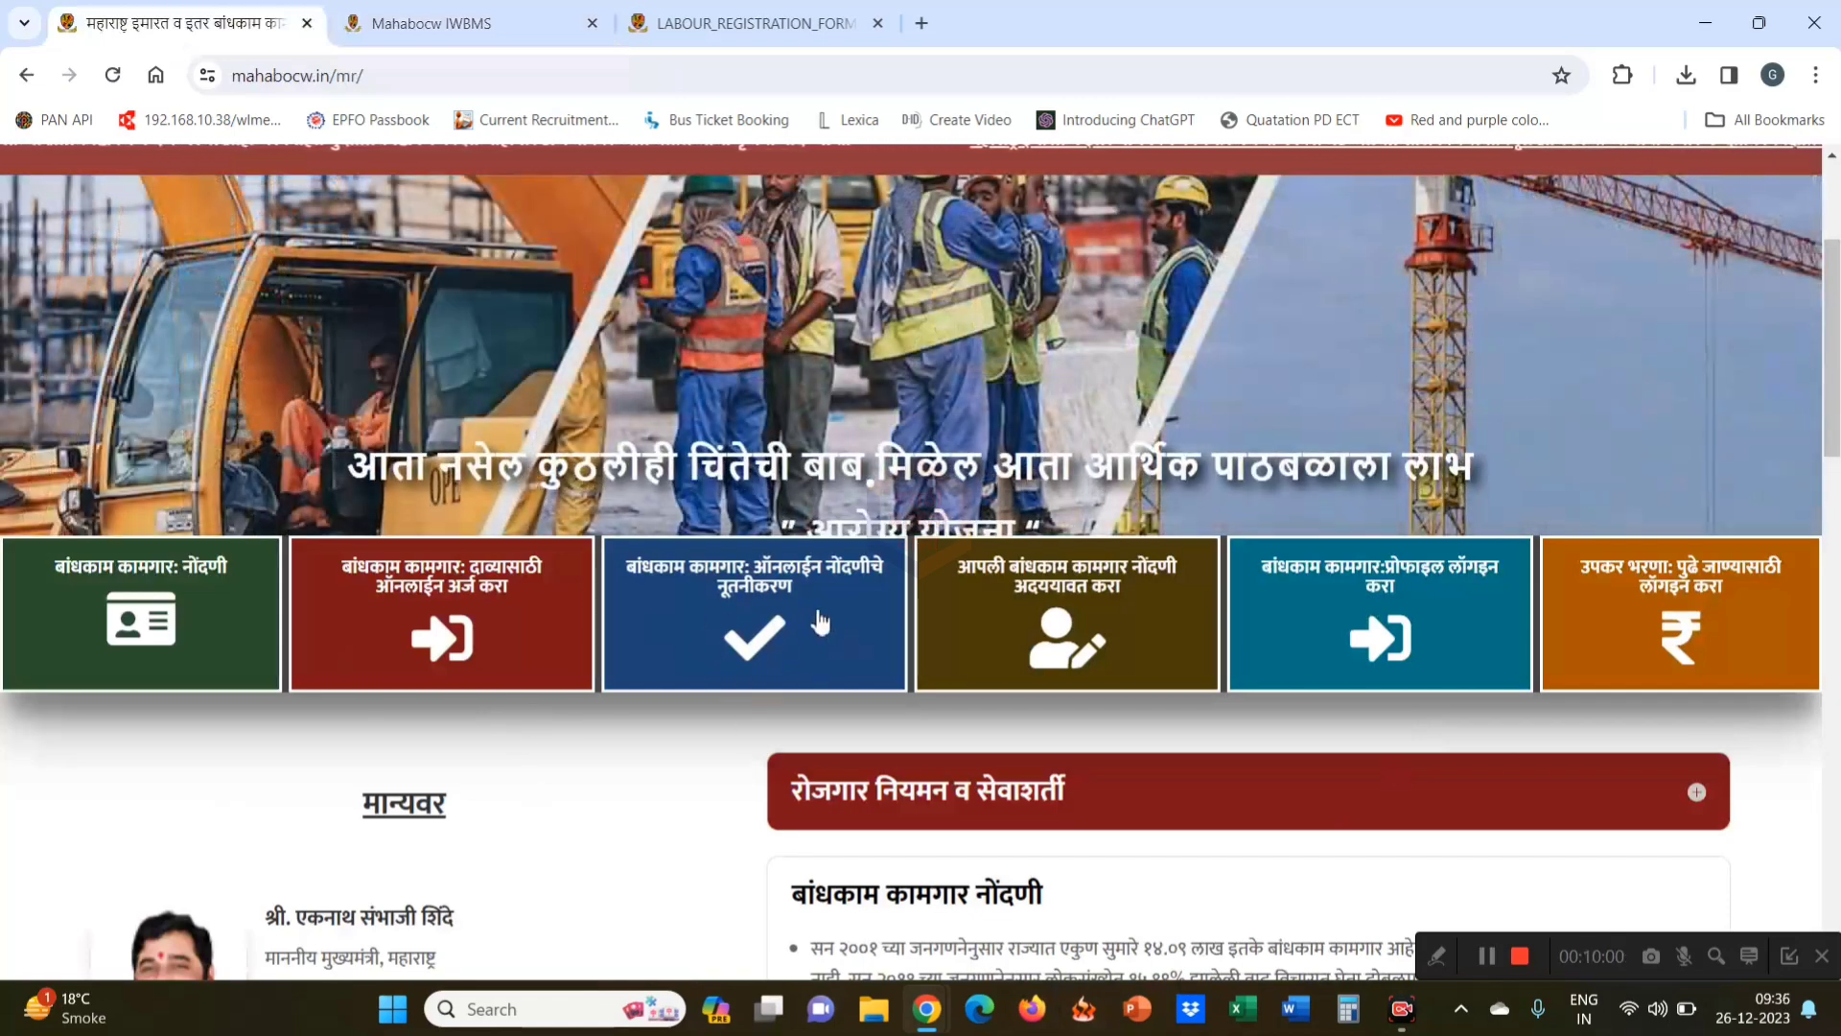
click(791, 590)
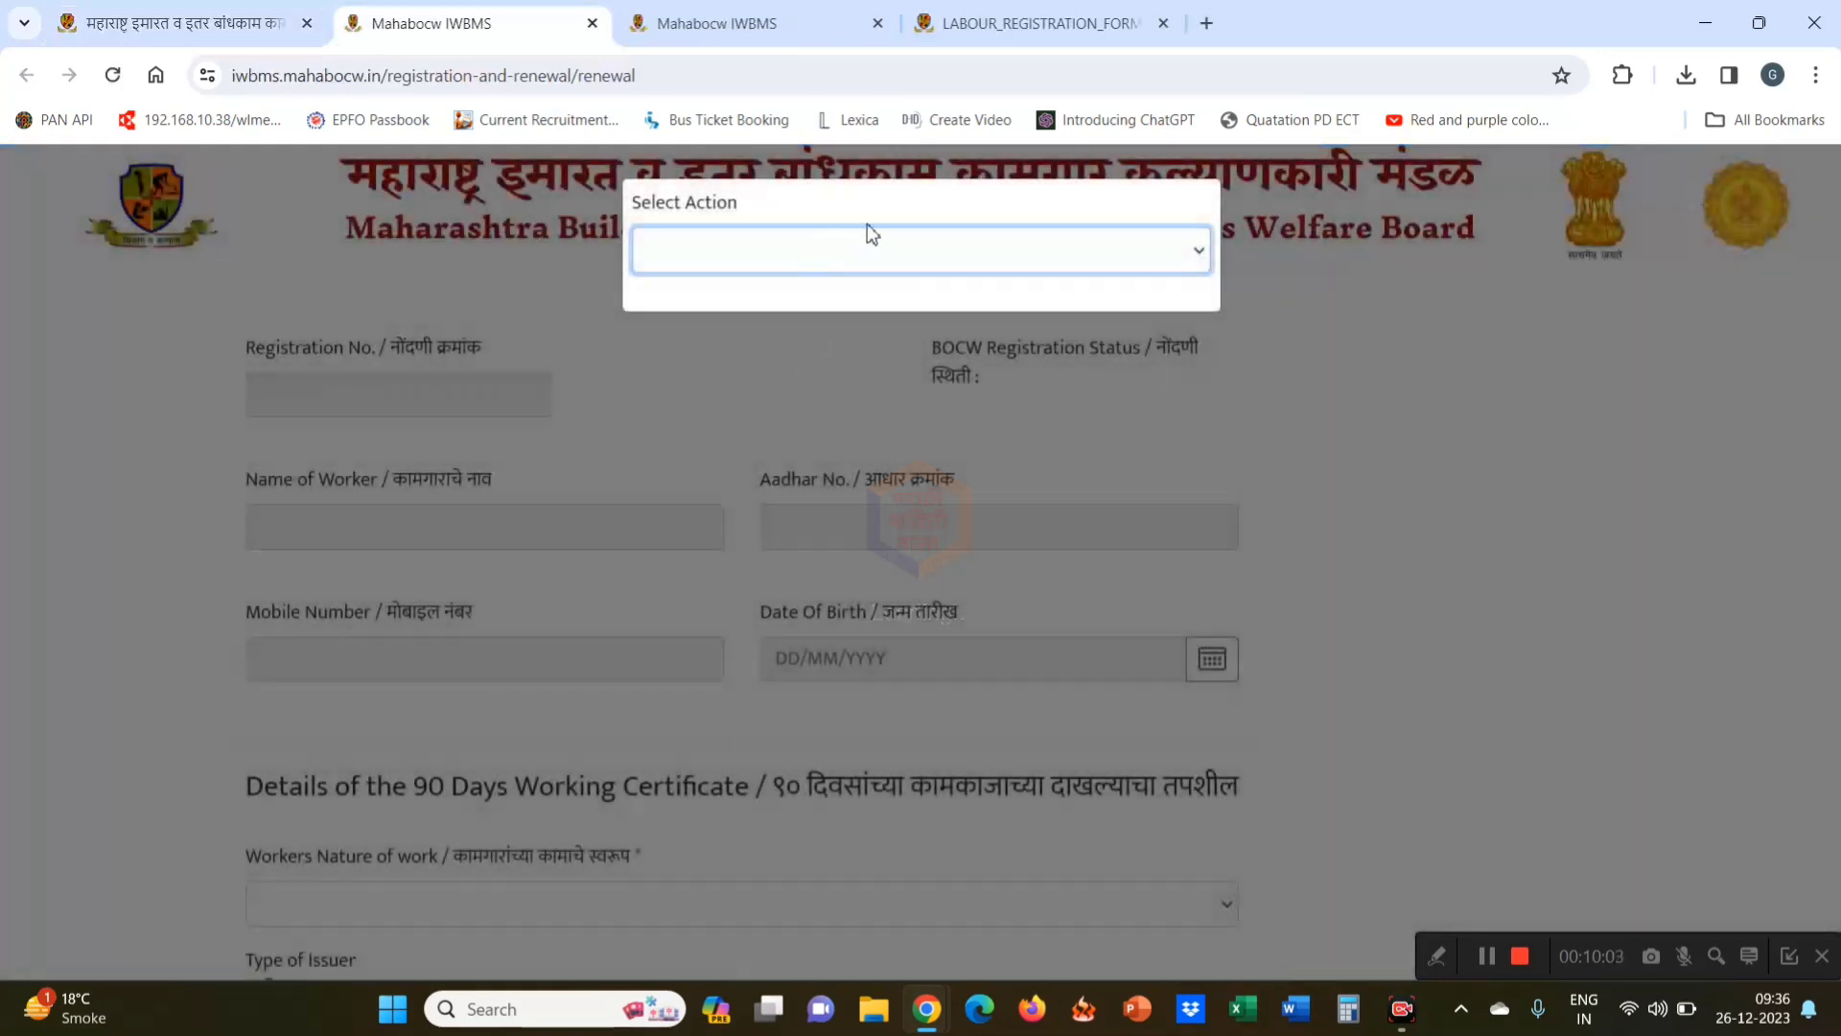
click(863, 244)
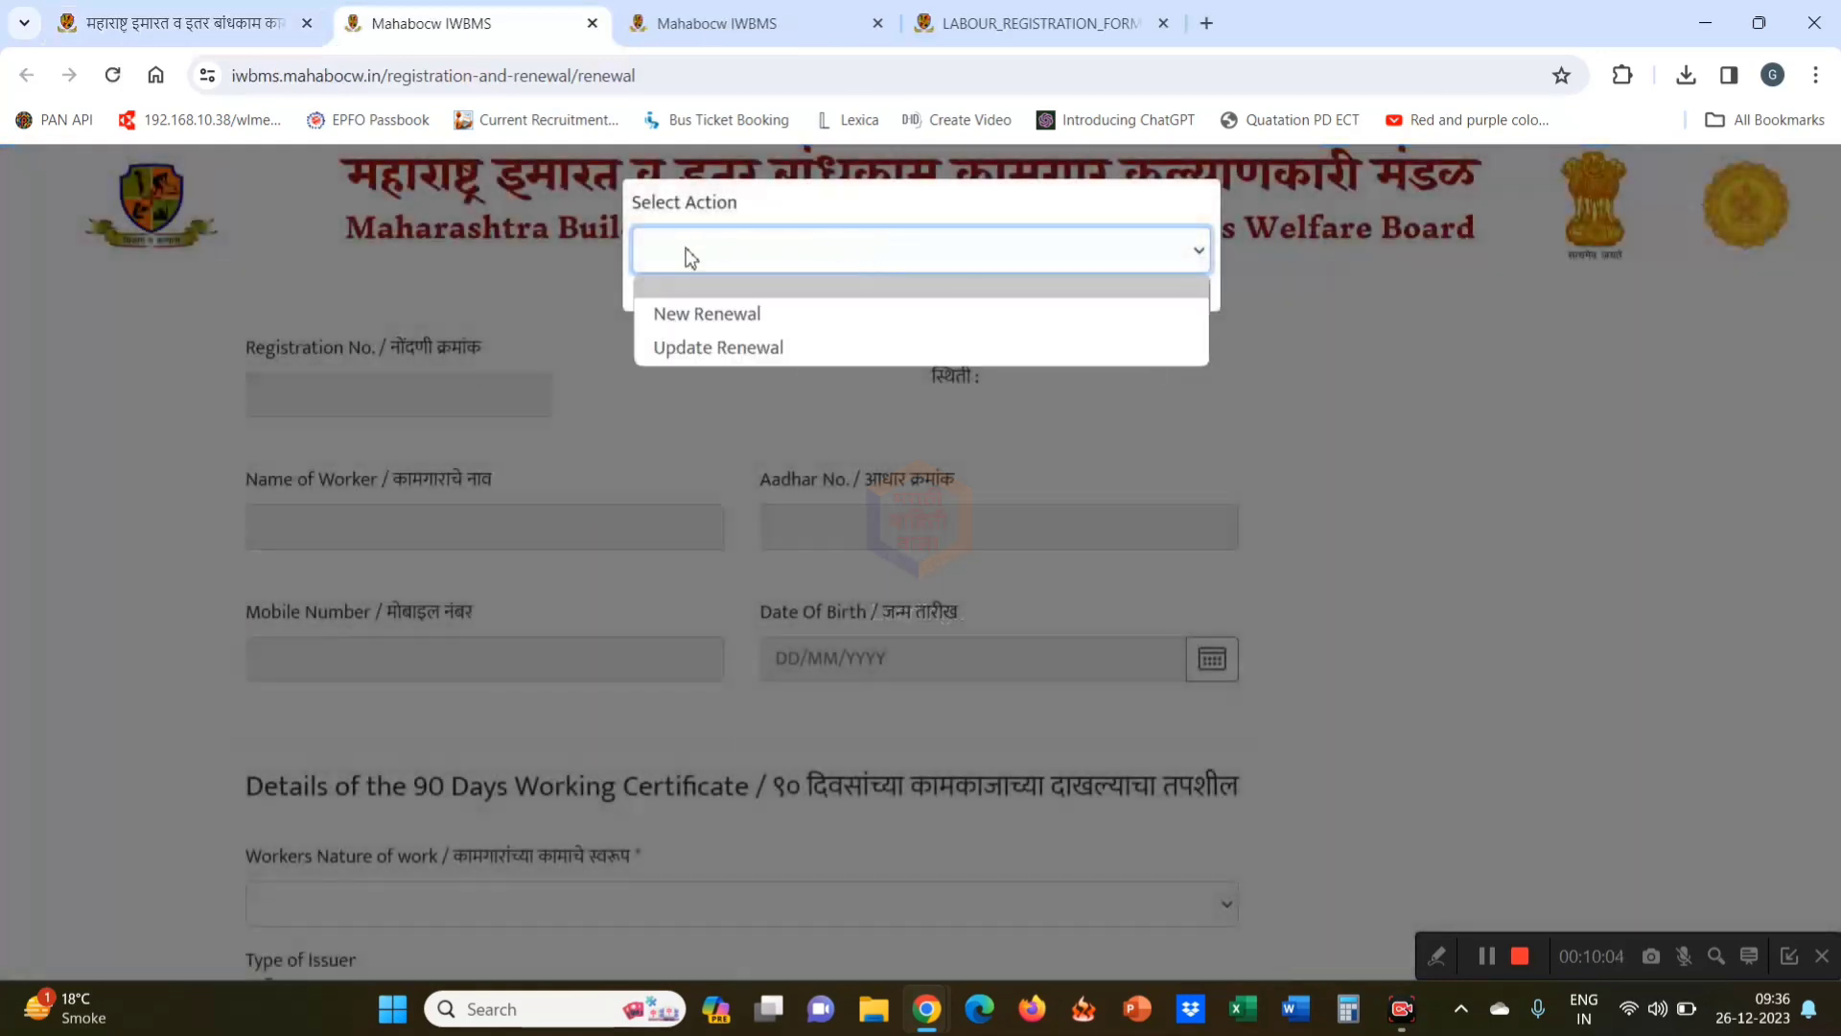
click(745, 347)
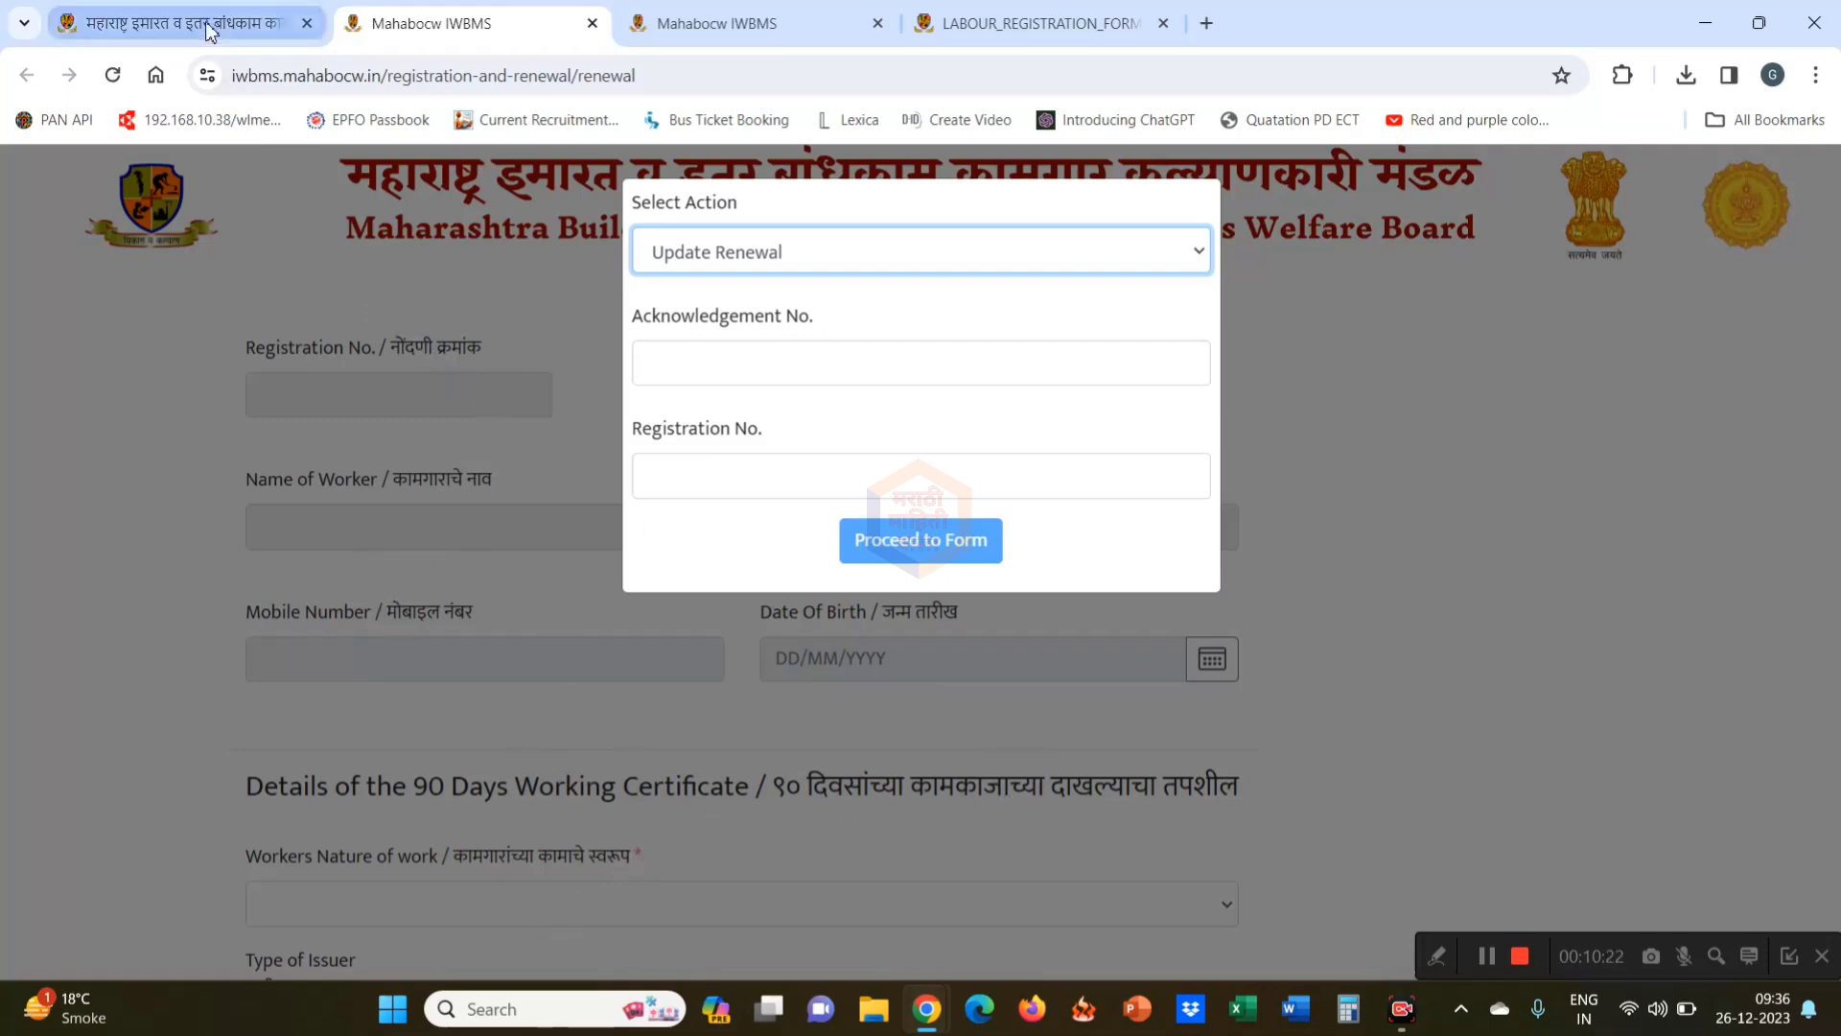
click(173, 23)
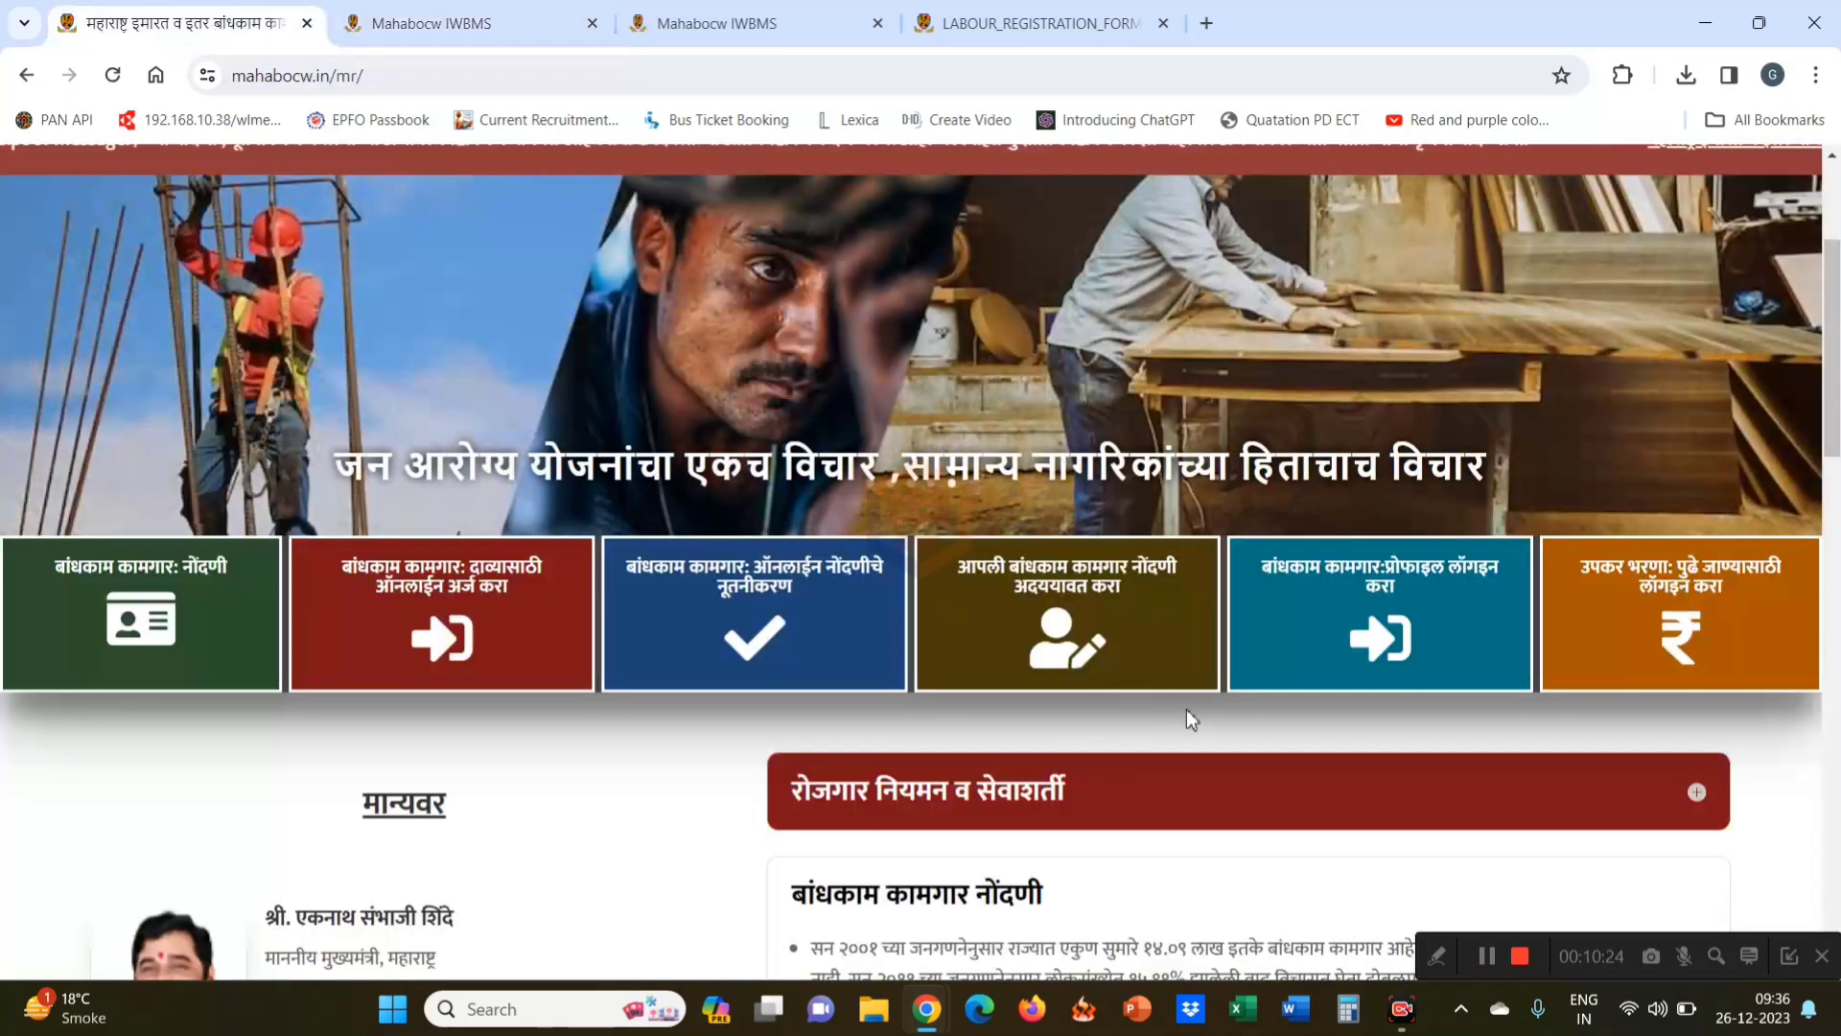